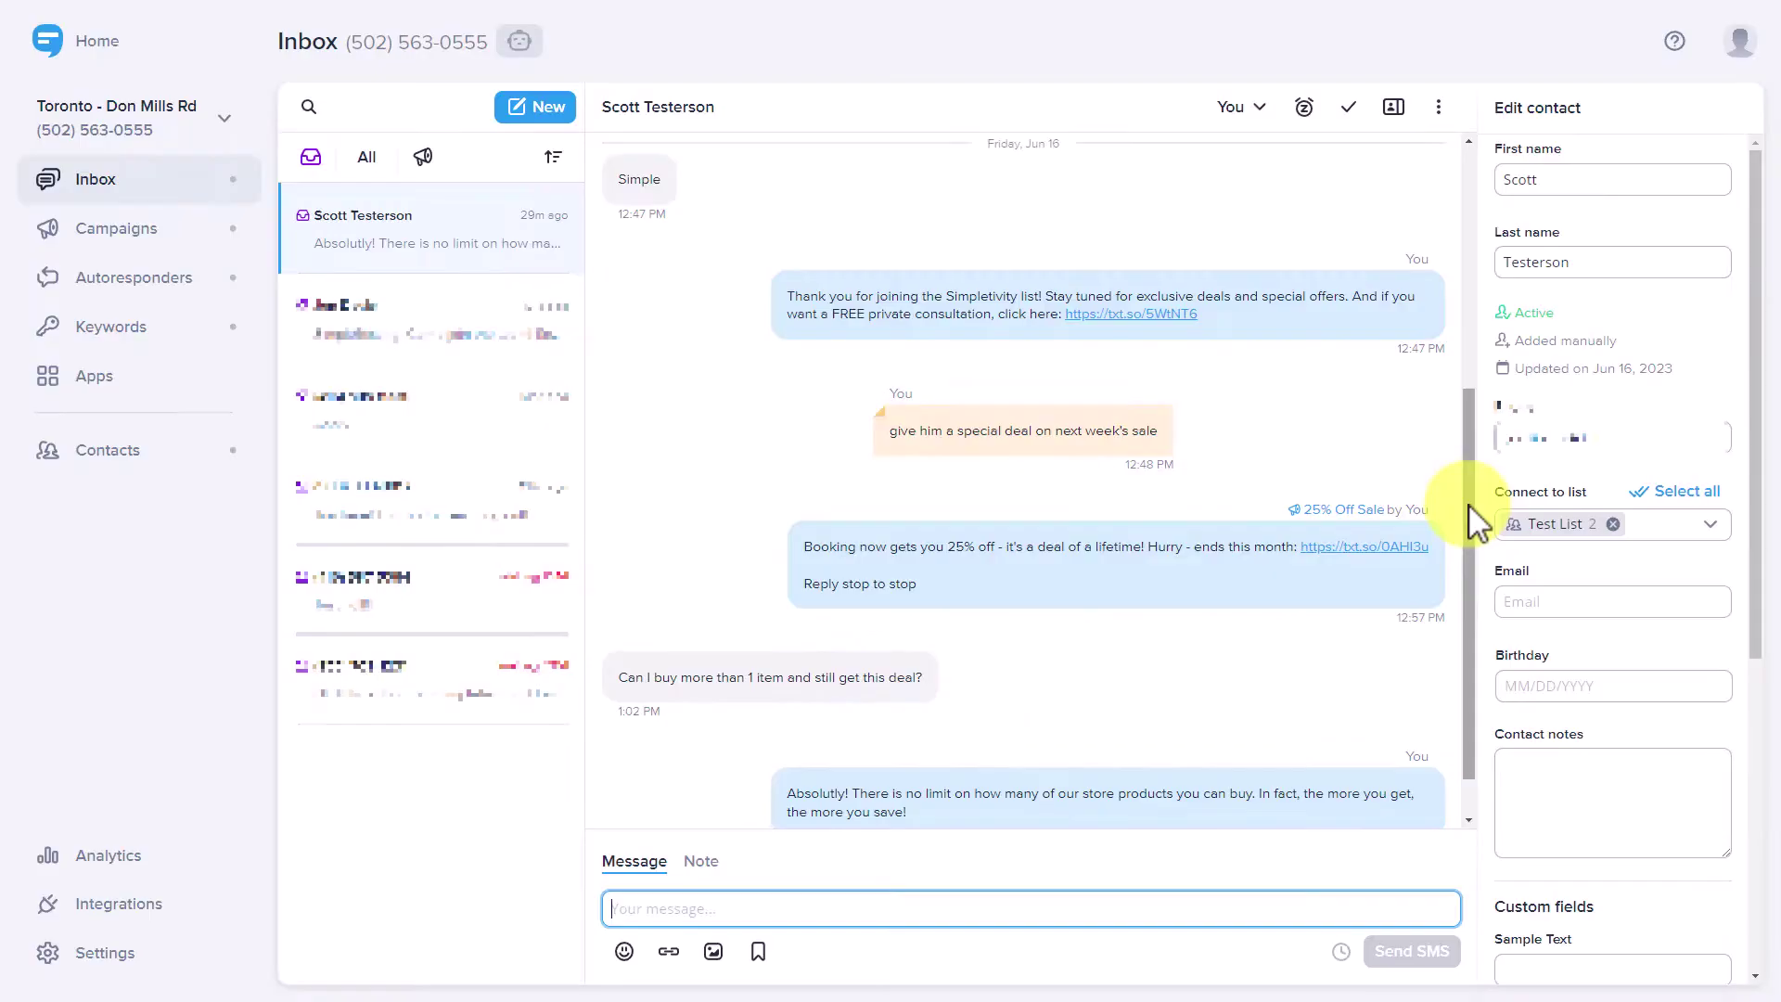
- Reply to the open inbox conversation with "Yes, you can come in tomorrow and pick these up."
{"action": "left_click_drag", "start_coordinate": [1475, 524], "coordinate": [1464, 388]}
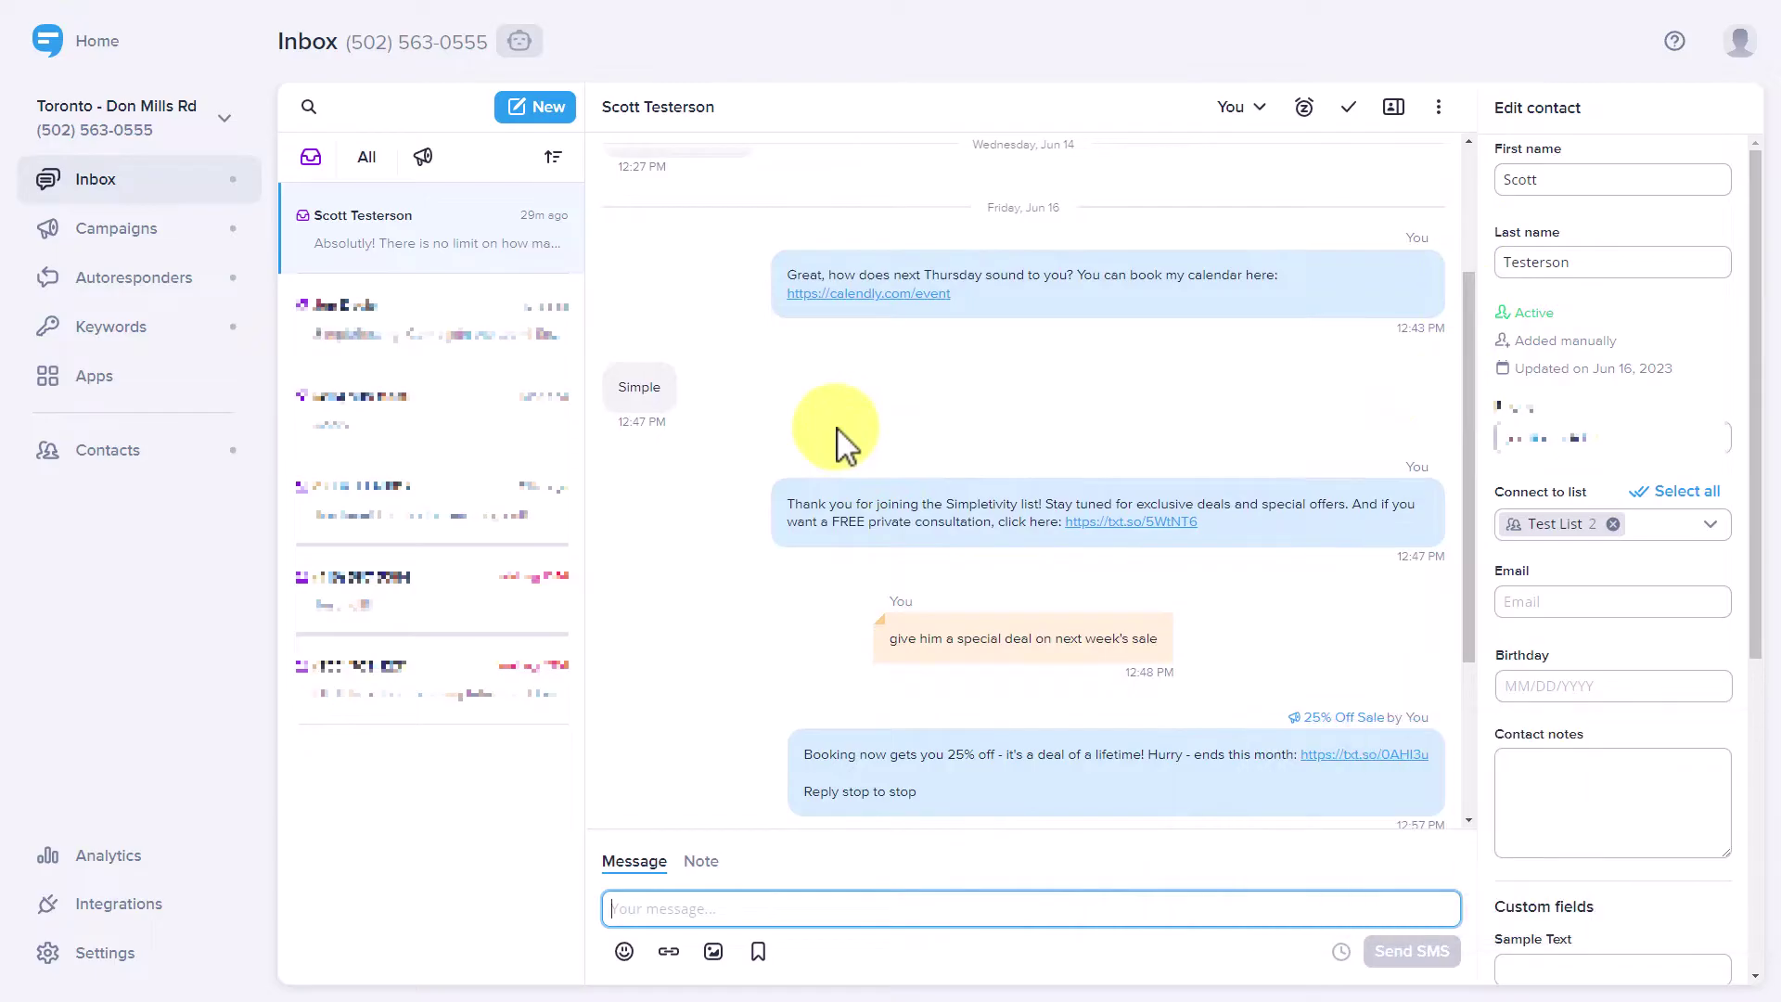
{"action": "scroll", "coordinate": [1345, 354], "scroll_direction": "up", "scroll_amount": 1}
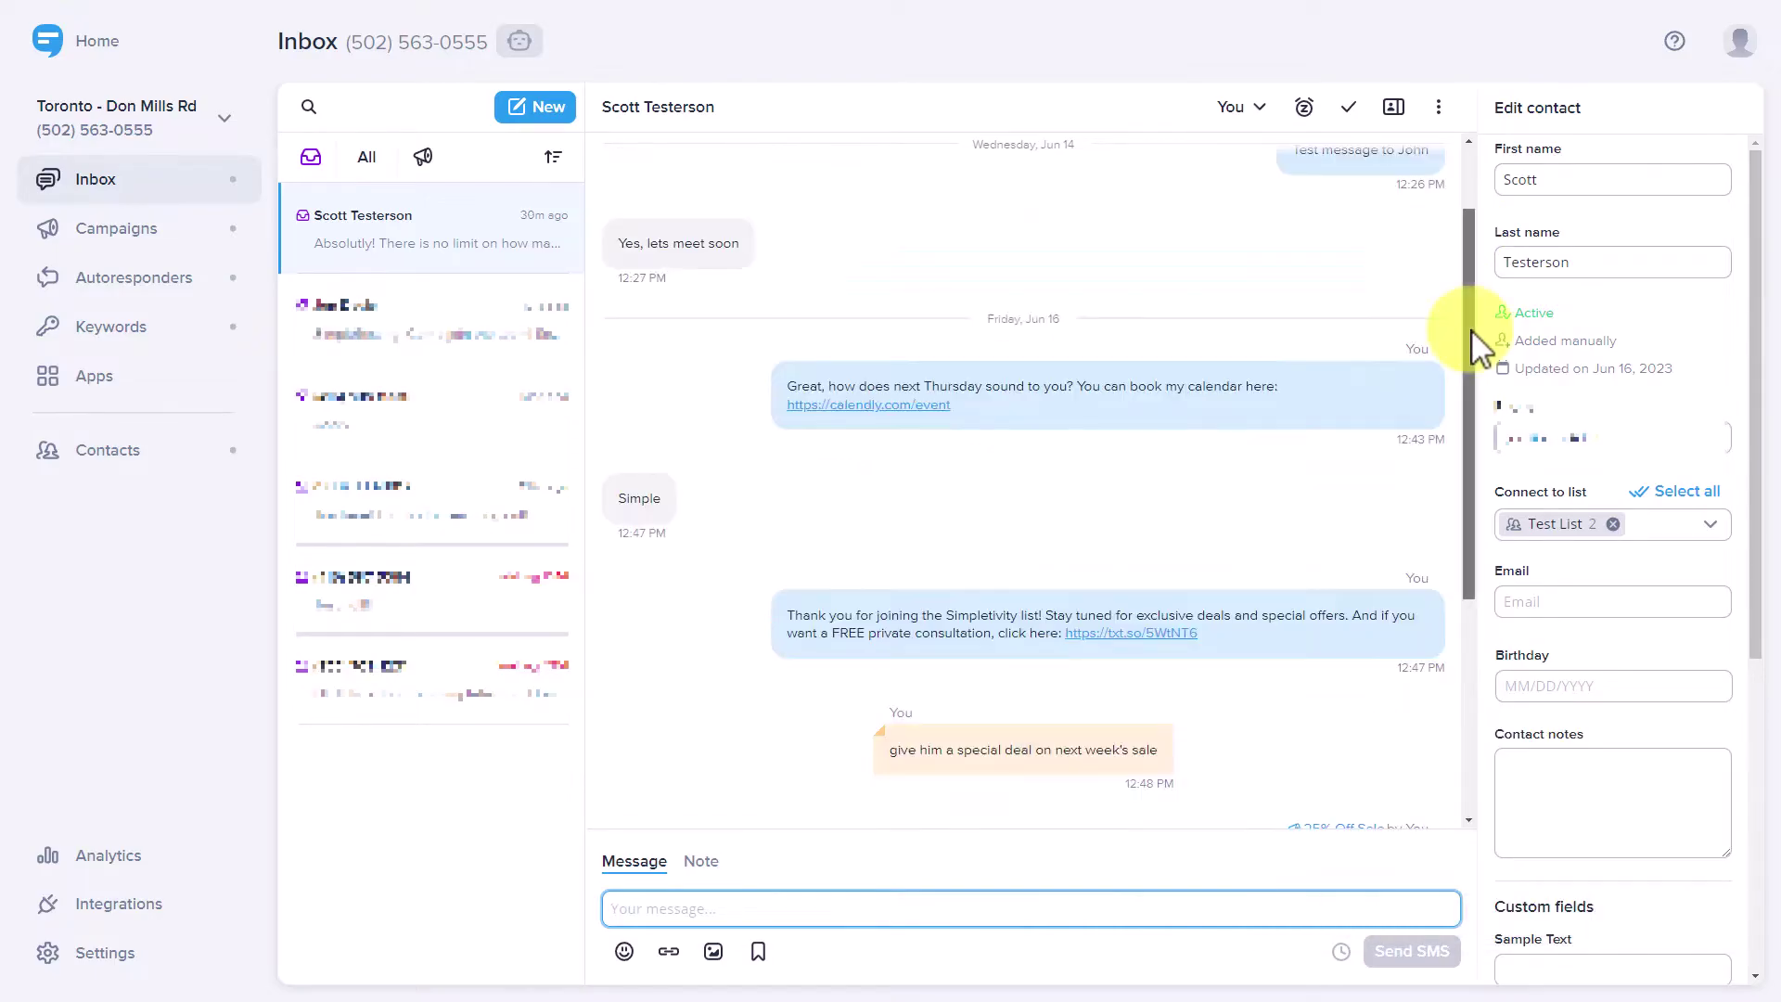
{"action": "mouse_move", "coordinate": [1473, 334]}
{"action": "left_mouse_down"}
{"action": "mouse_move", "coordinate": [1476, 399]}
{"action": "mouse_move", "coordinate": [1479, 315]}
{"action": "left_mouse_up"}
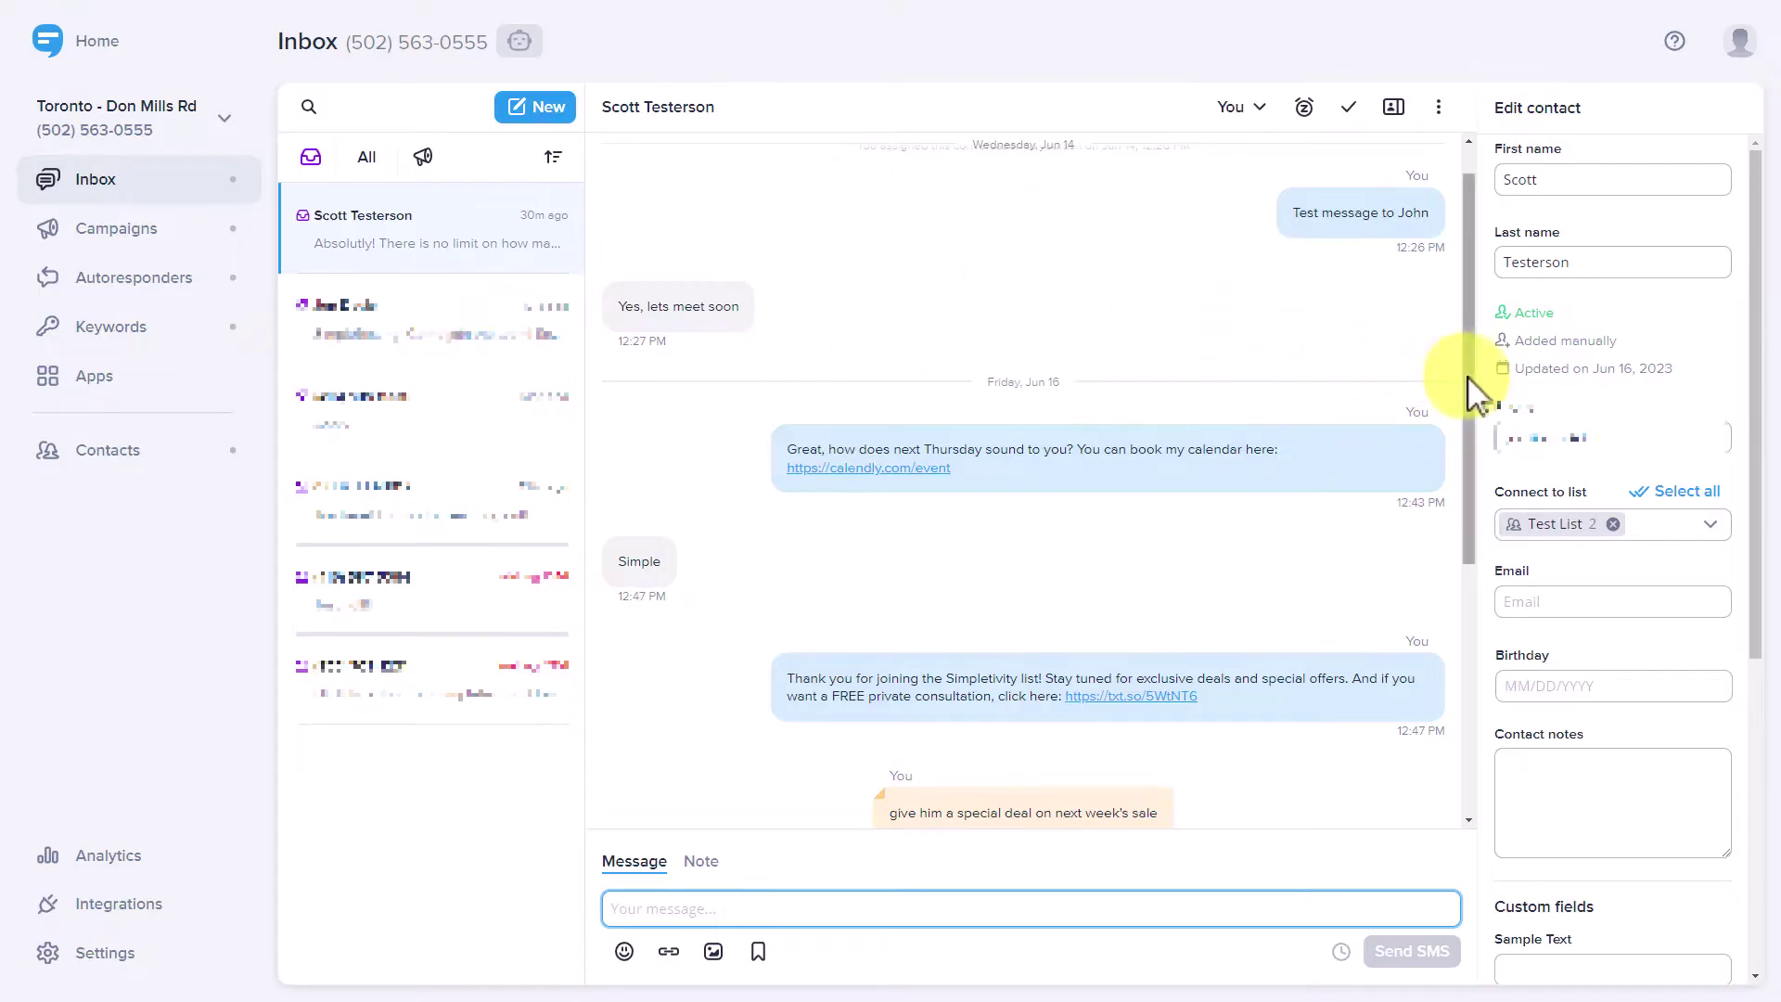
{"action": "scroll", "coordinate": [1471, 371], "scroll_direction": "up", "scroll_amount": 1}
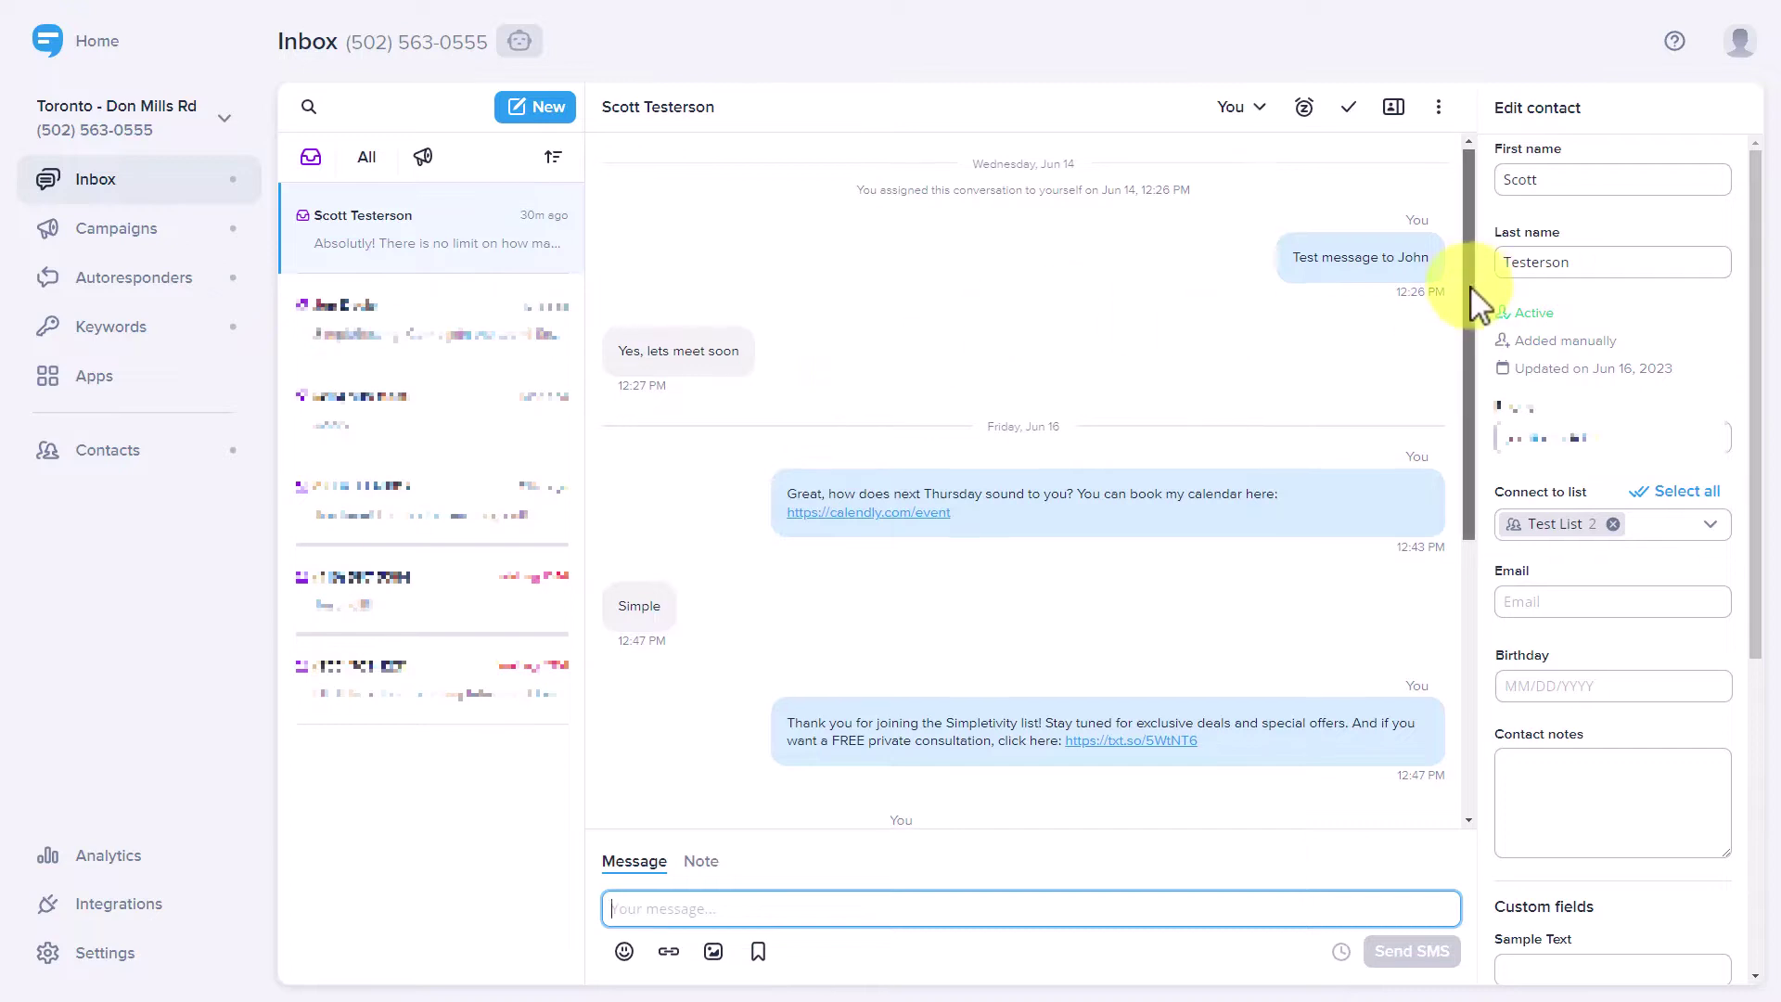
{"action": "scroll", "coordinate": [1470, 260], "scroll_direction": "down", "scroll_amount": 1}
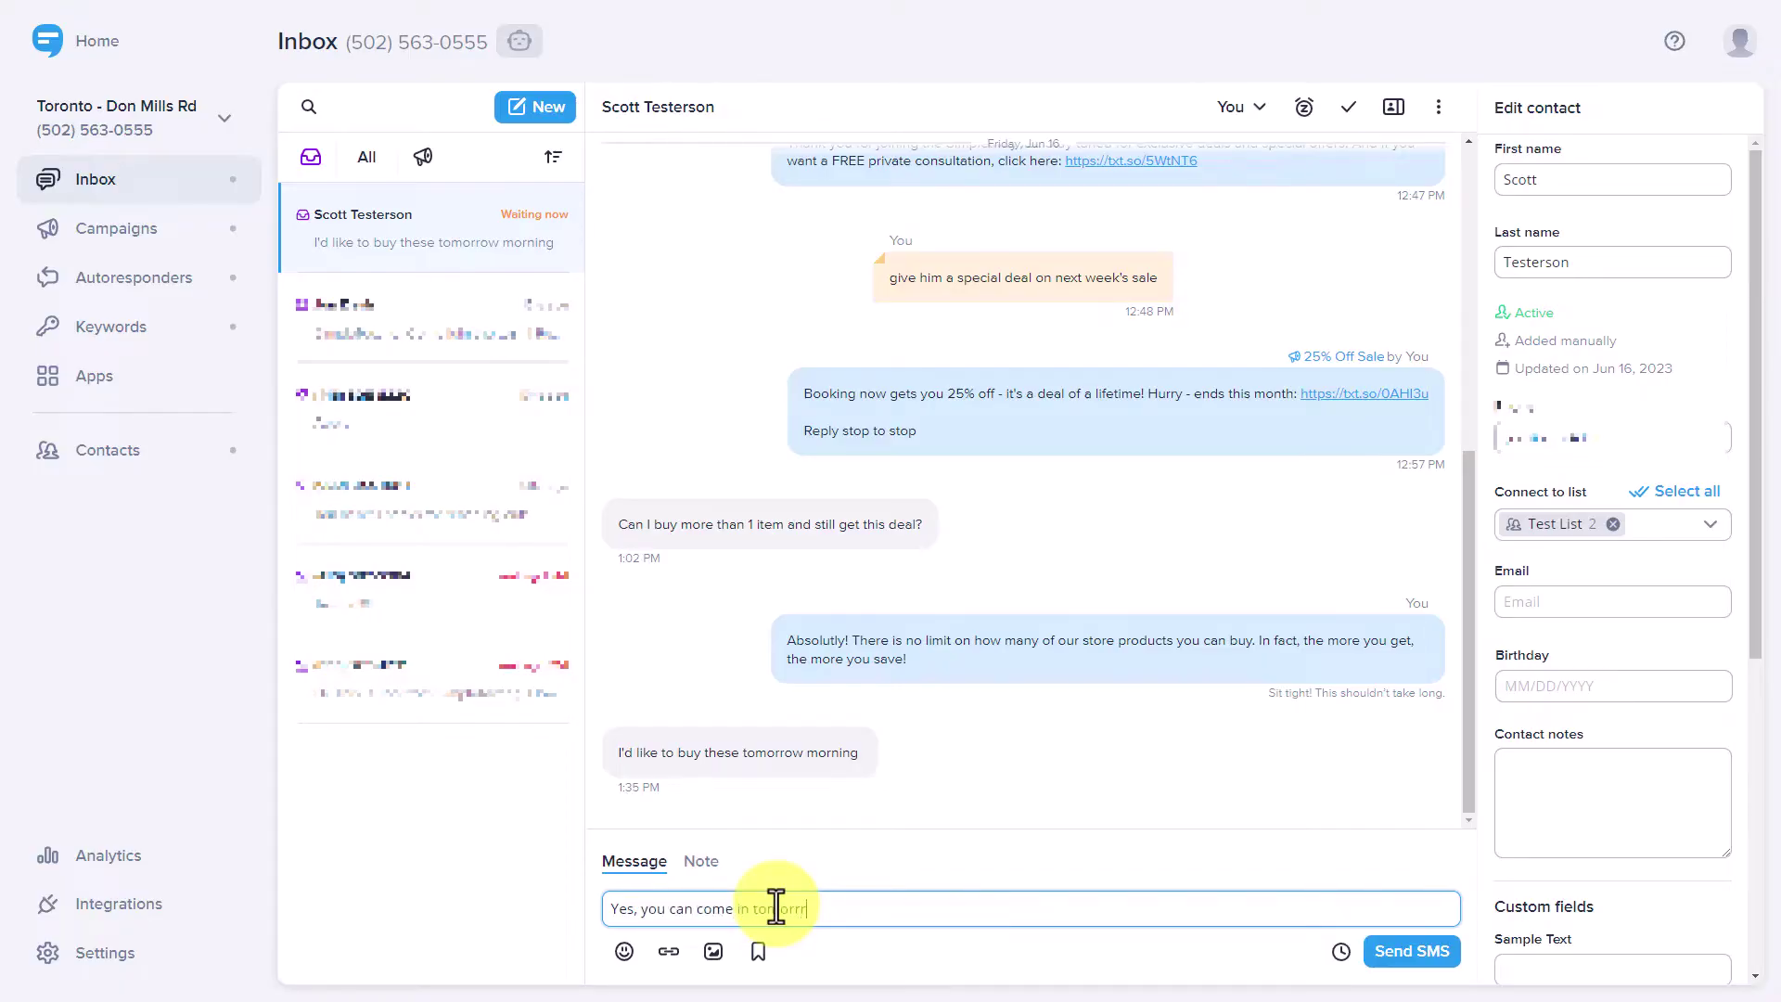
{"action": "key", "text": "Return"}
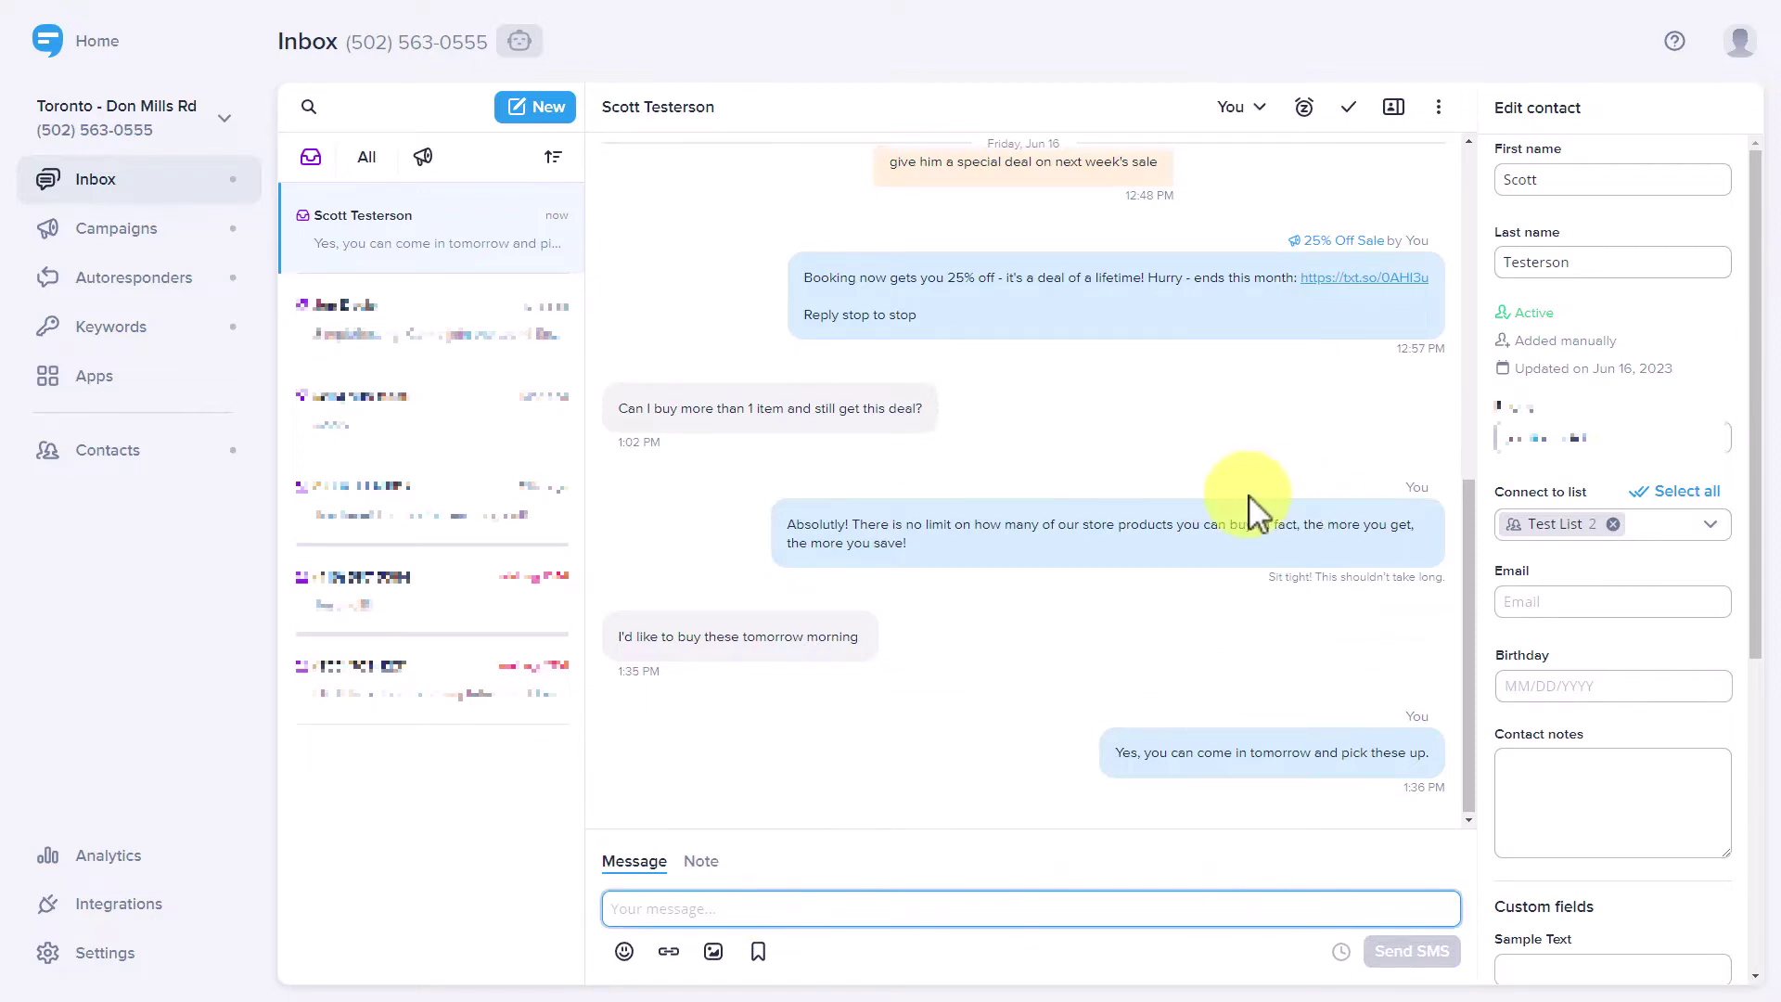
{"action": "scroll", "coordinate": [1239, 492], "scroll_direction": "up", "scroll_amount": 5}
{"action": "scroll", "coordinate": [1239, 492], "scroll_direction": "down", "scroll_amount": 5}
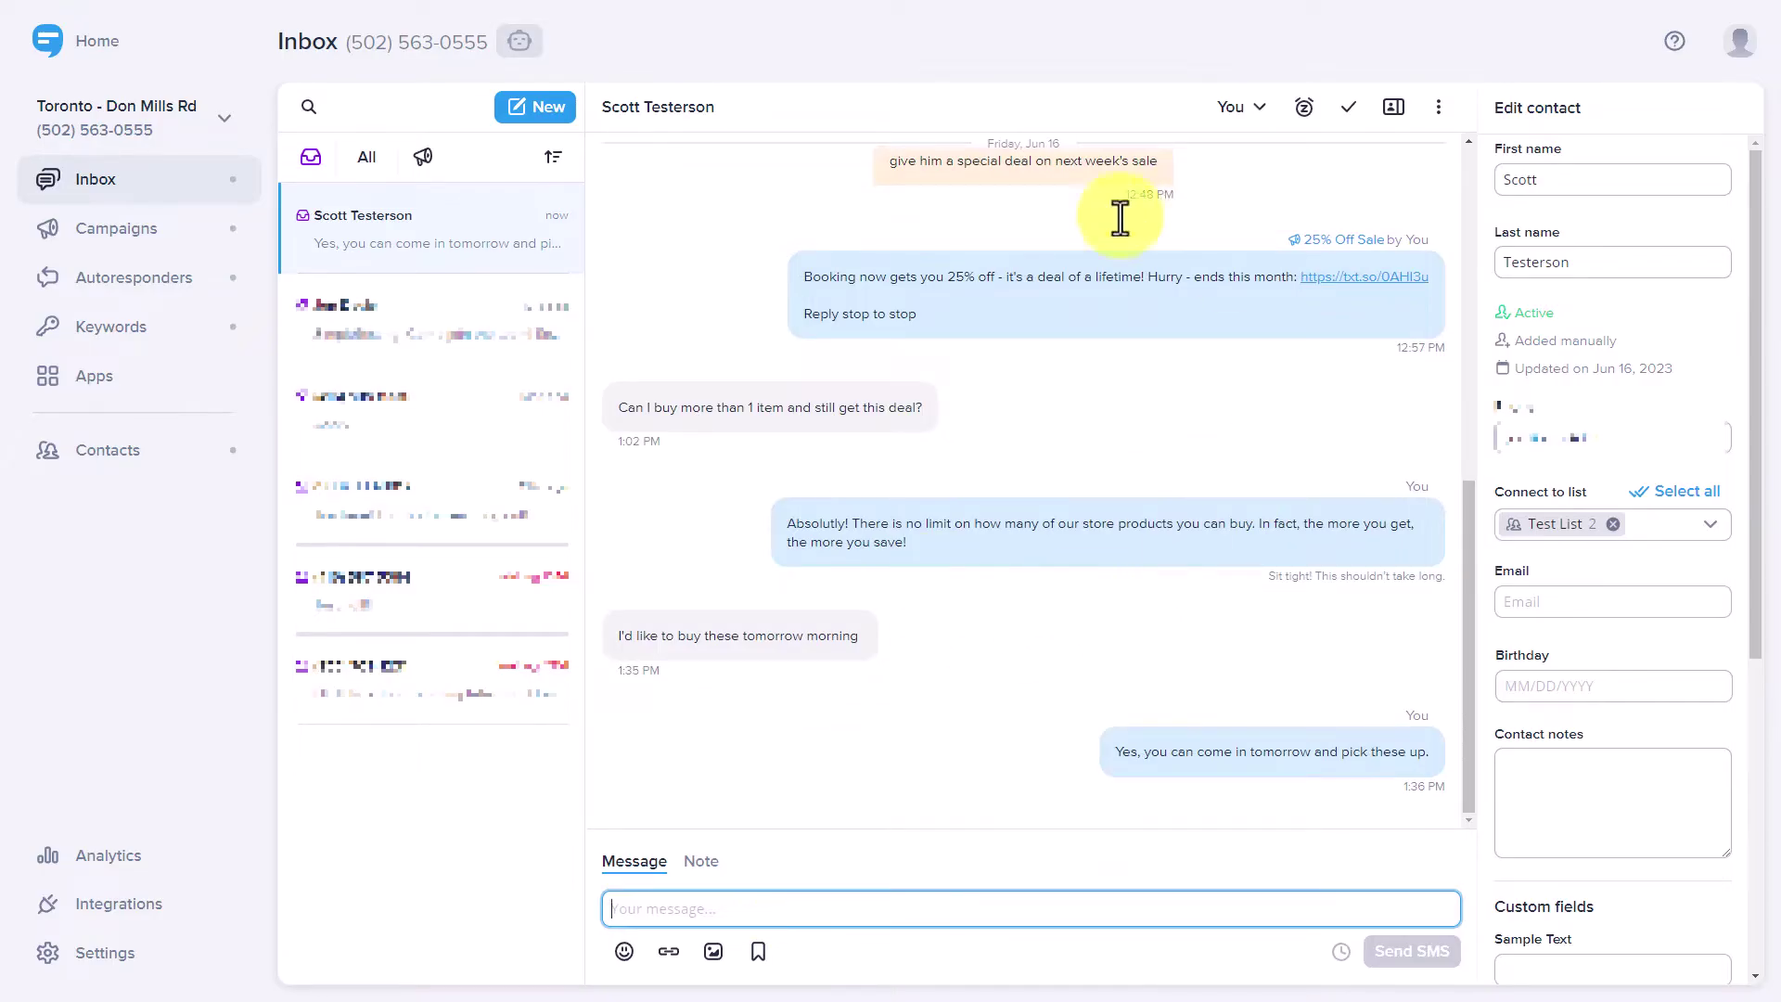
{"action": "scroll", "coordinate": [1065, 602], "scroll_direction": "up", "scroll_amount": 2}
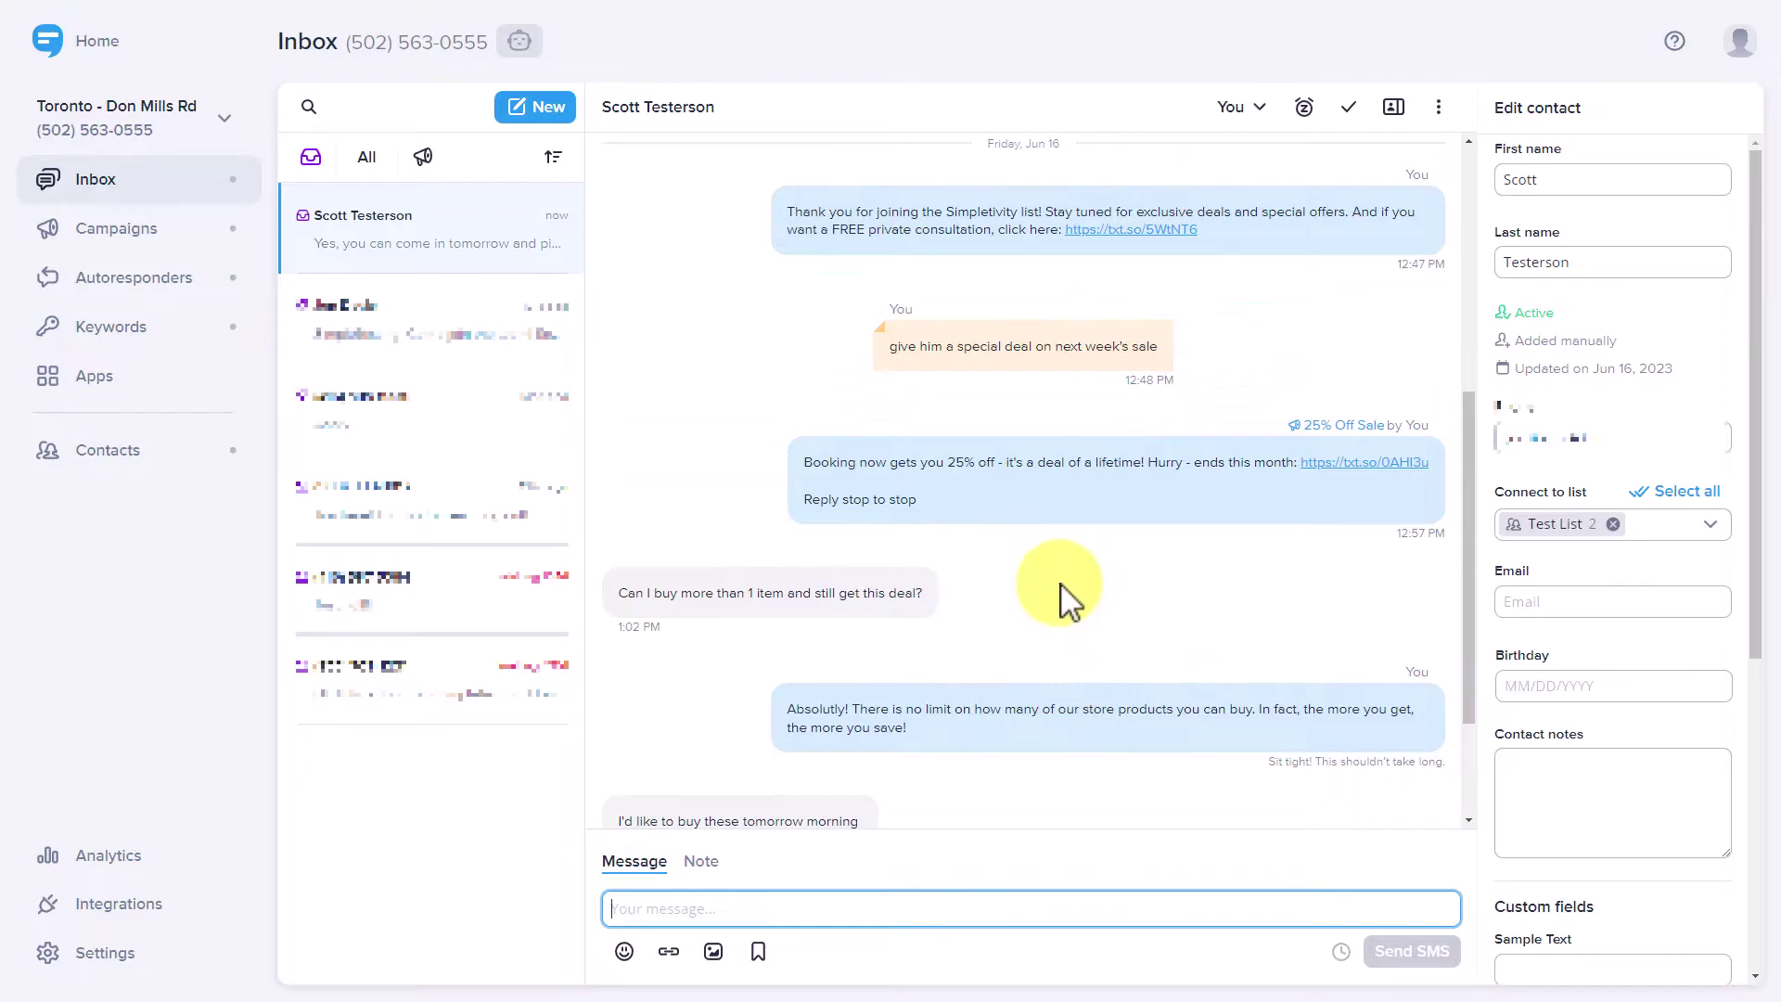
{"action": "scroll", "coordinate": [1076, 705], "scroll_direction": "up", "scroll_amount": 2}
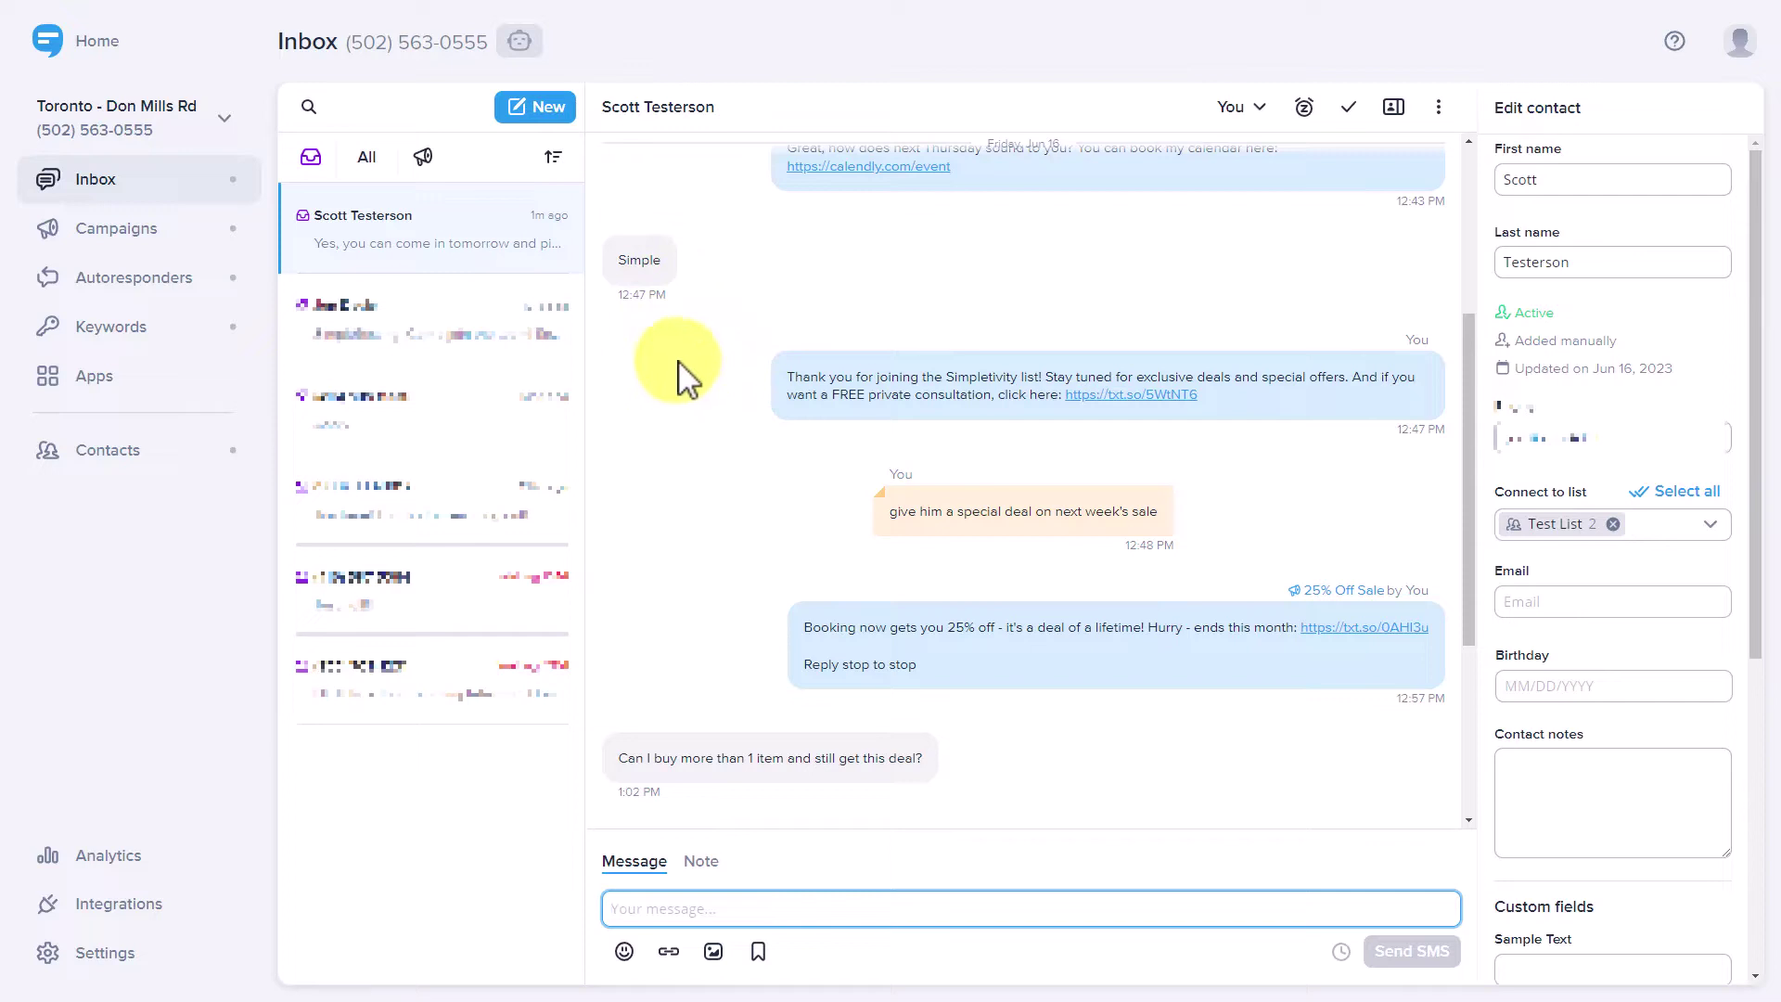
- Start a new text-in keyword and name it "simple"
{"action": "left_click", "coordinate": [104, 334]}
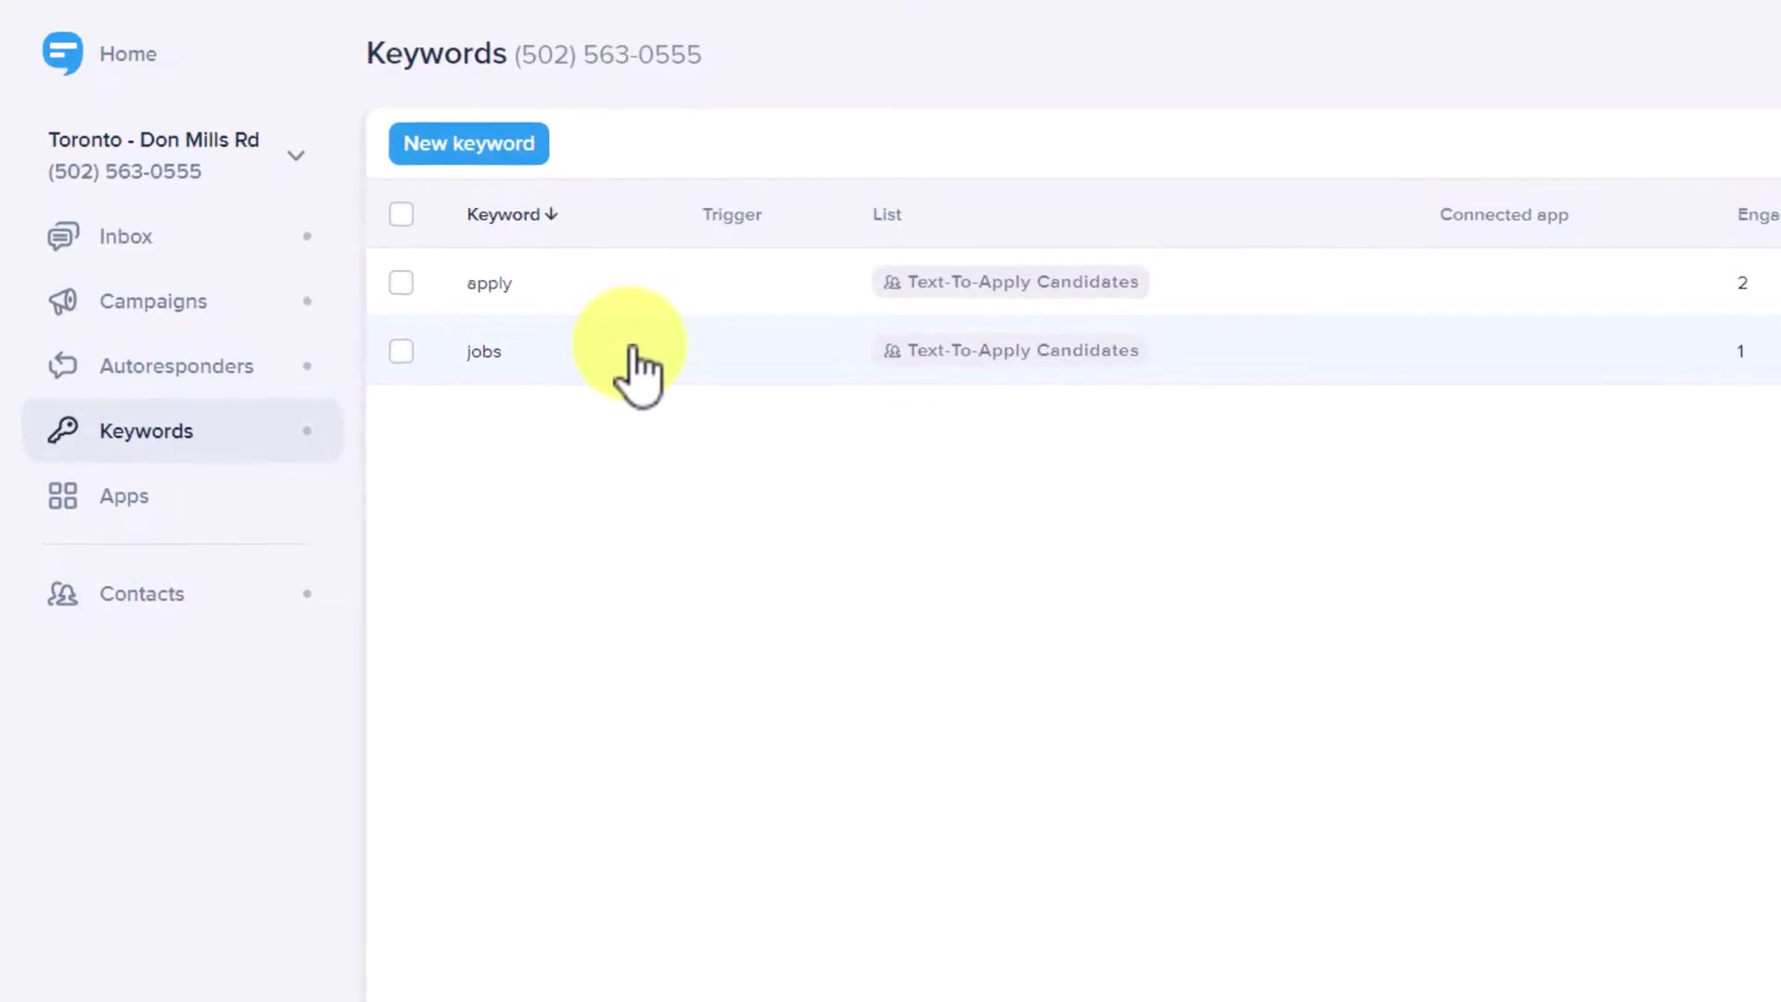
{"action": "left_click", "coordinate": [467, 148]}
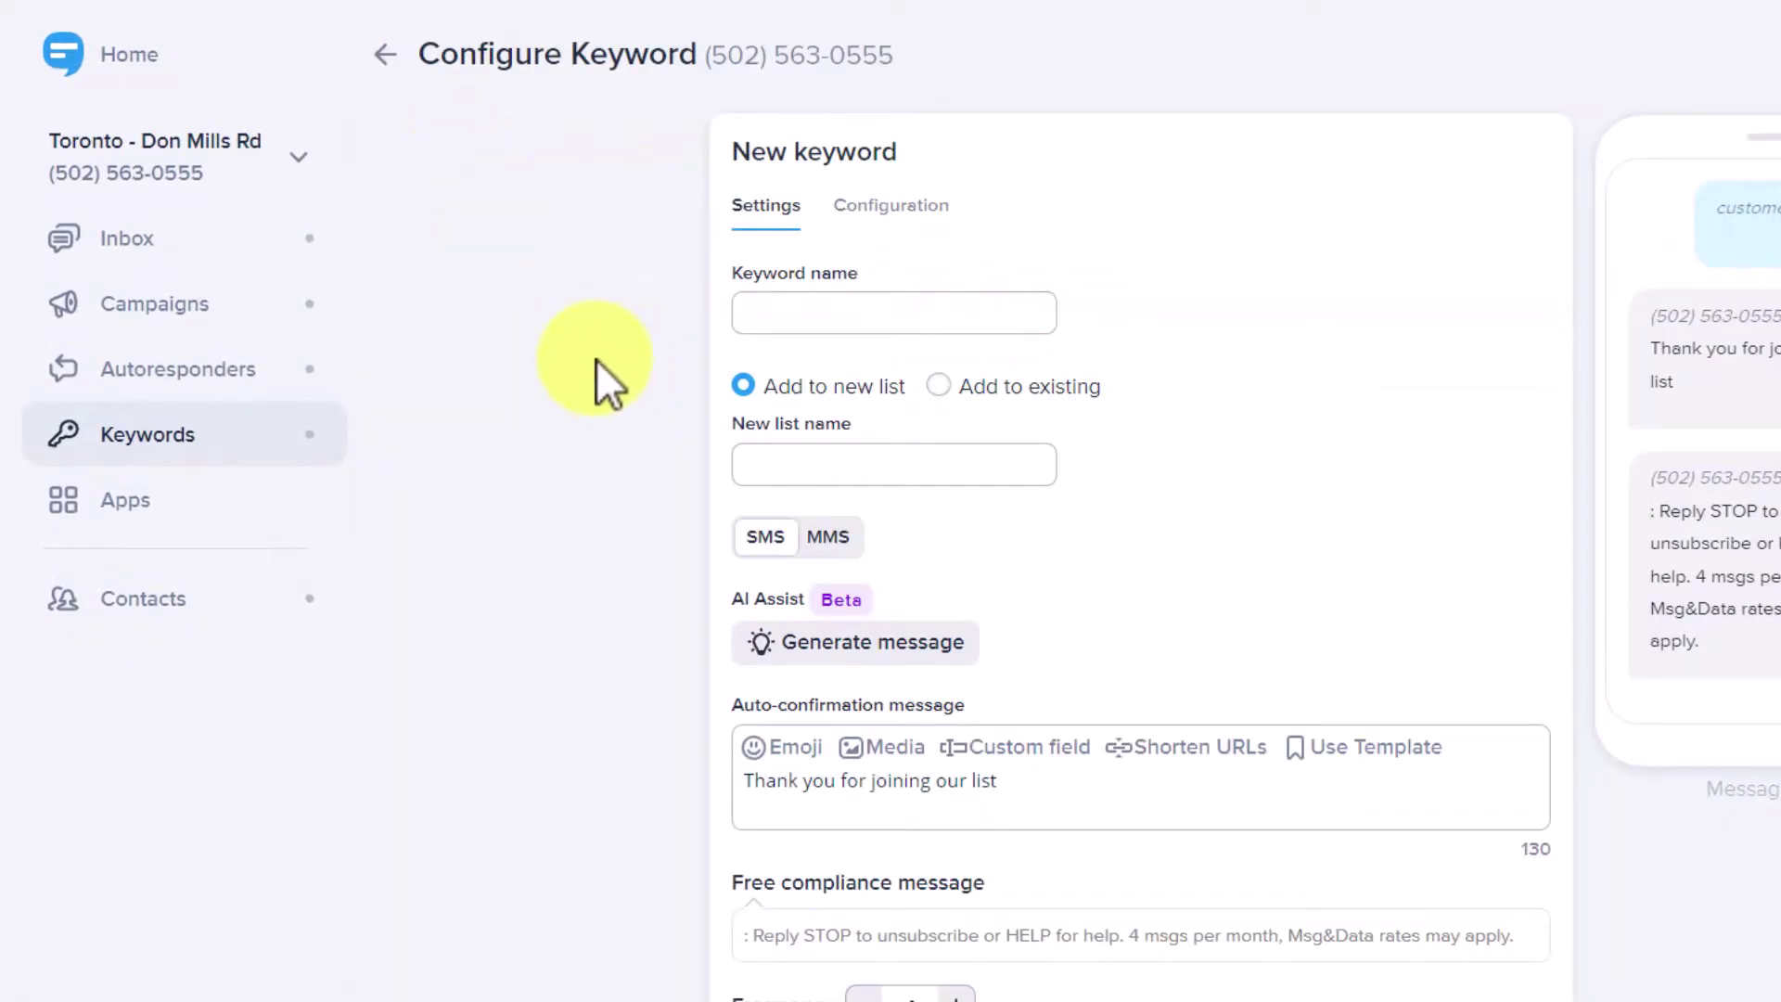
{"action": "left_click", "coordinate": [857, 318]}
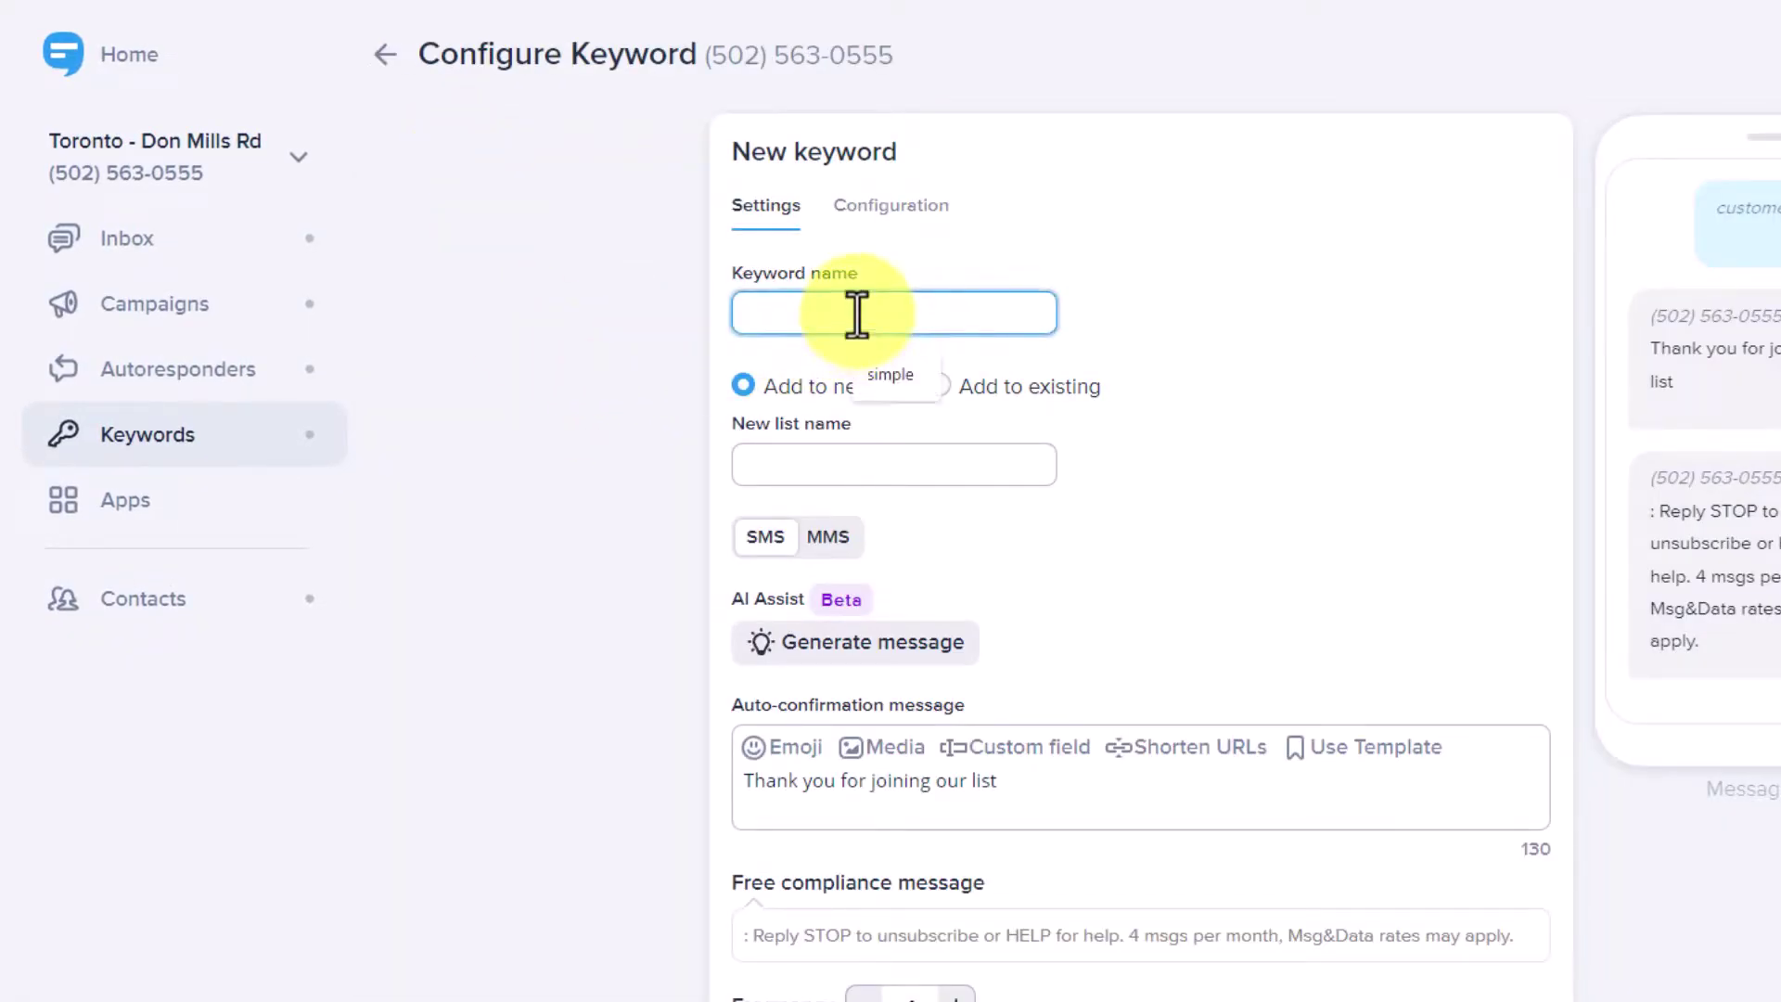
{"action": "type", "text": "simple"}
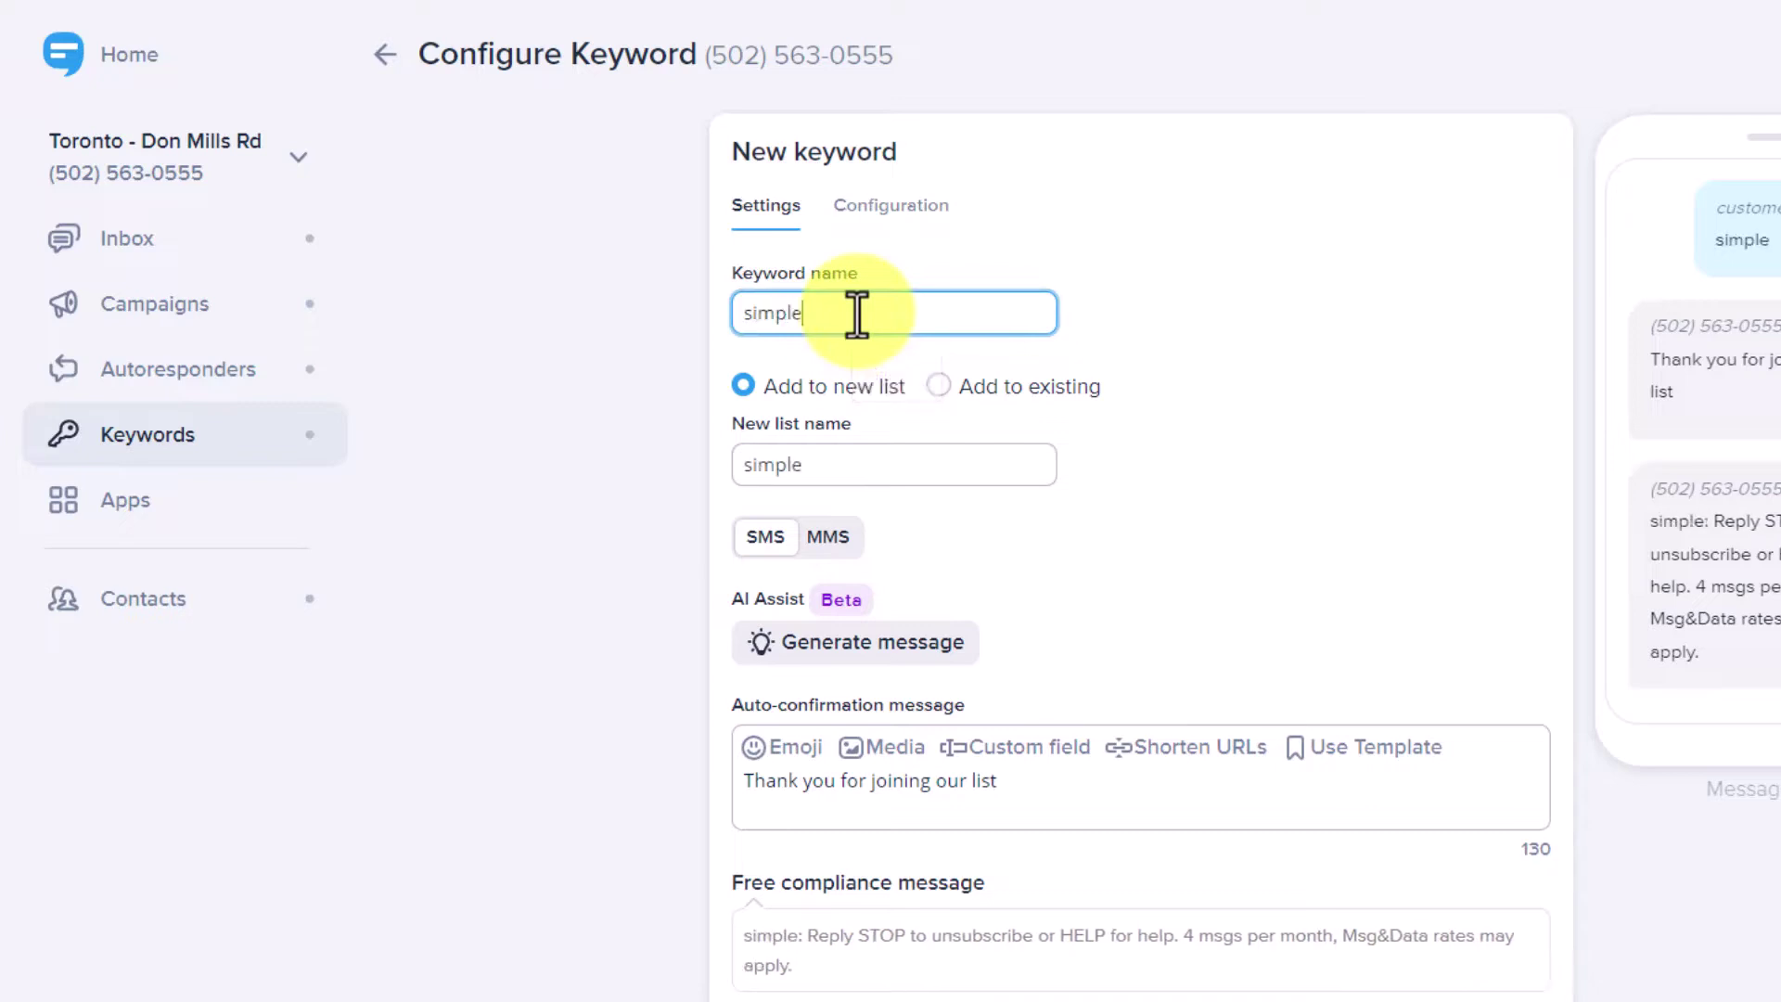
{"action": "left_click", "coordinate": [1266, 308]}
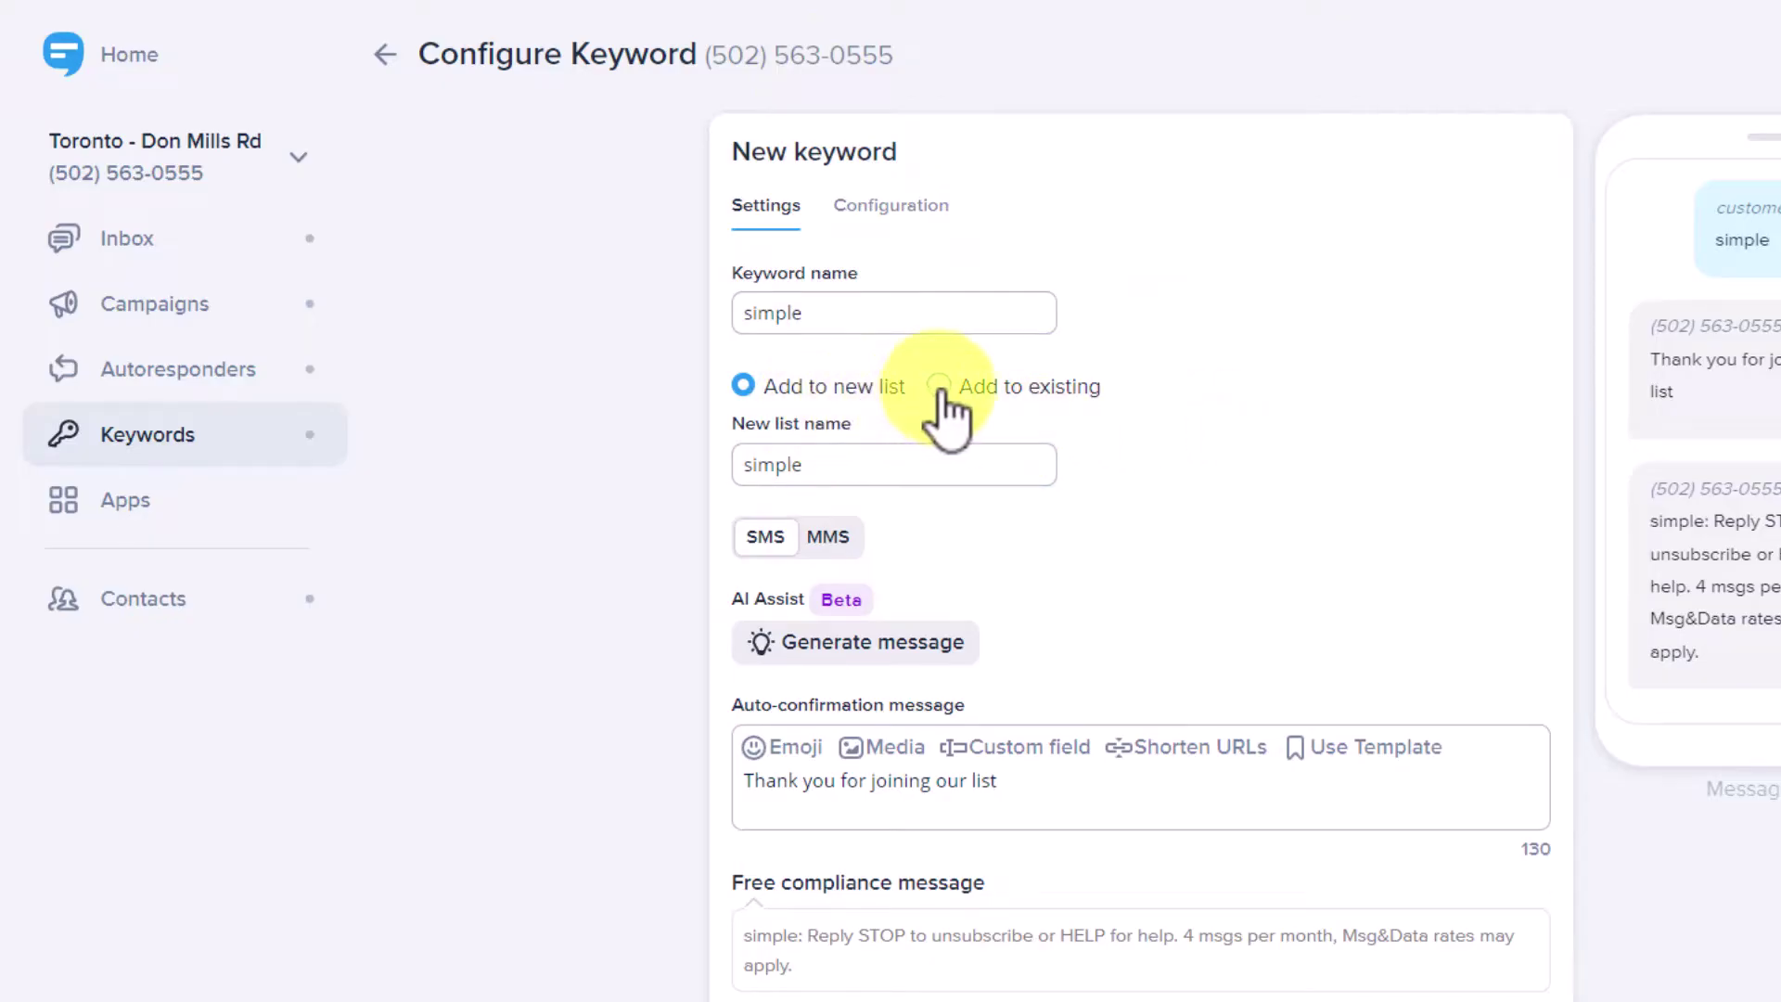
- Name the keyword's new contact list "Subscribers"
{"action": "left_click", "coordinate": [842, 469]}
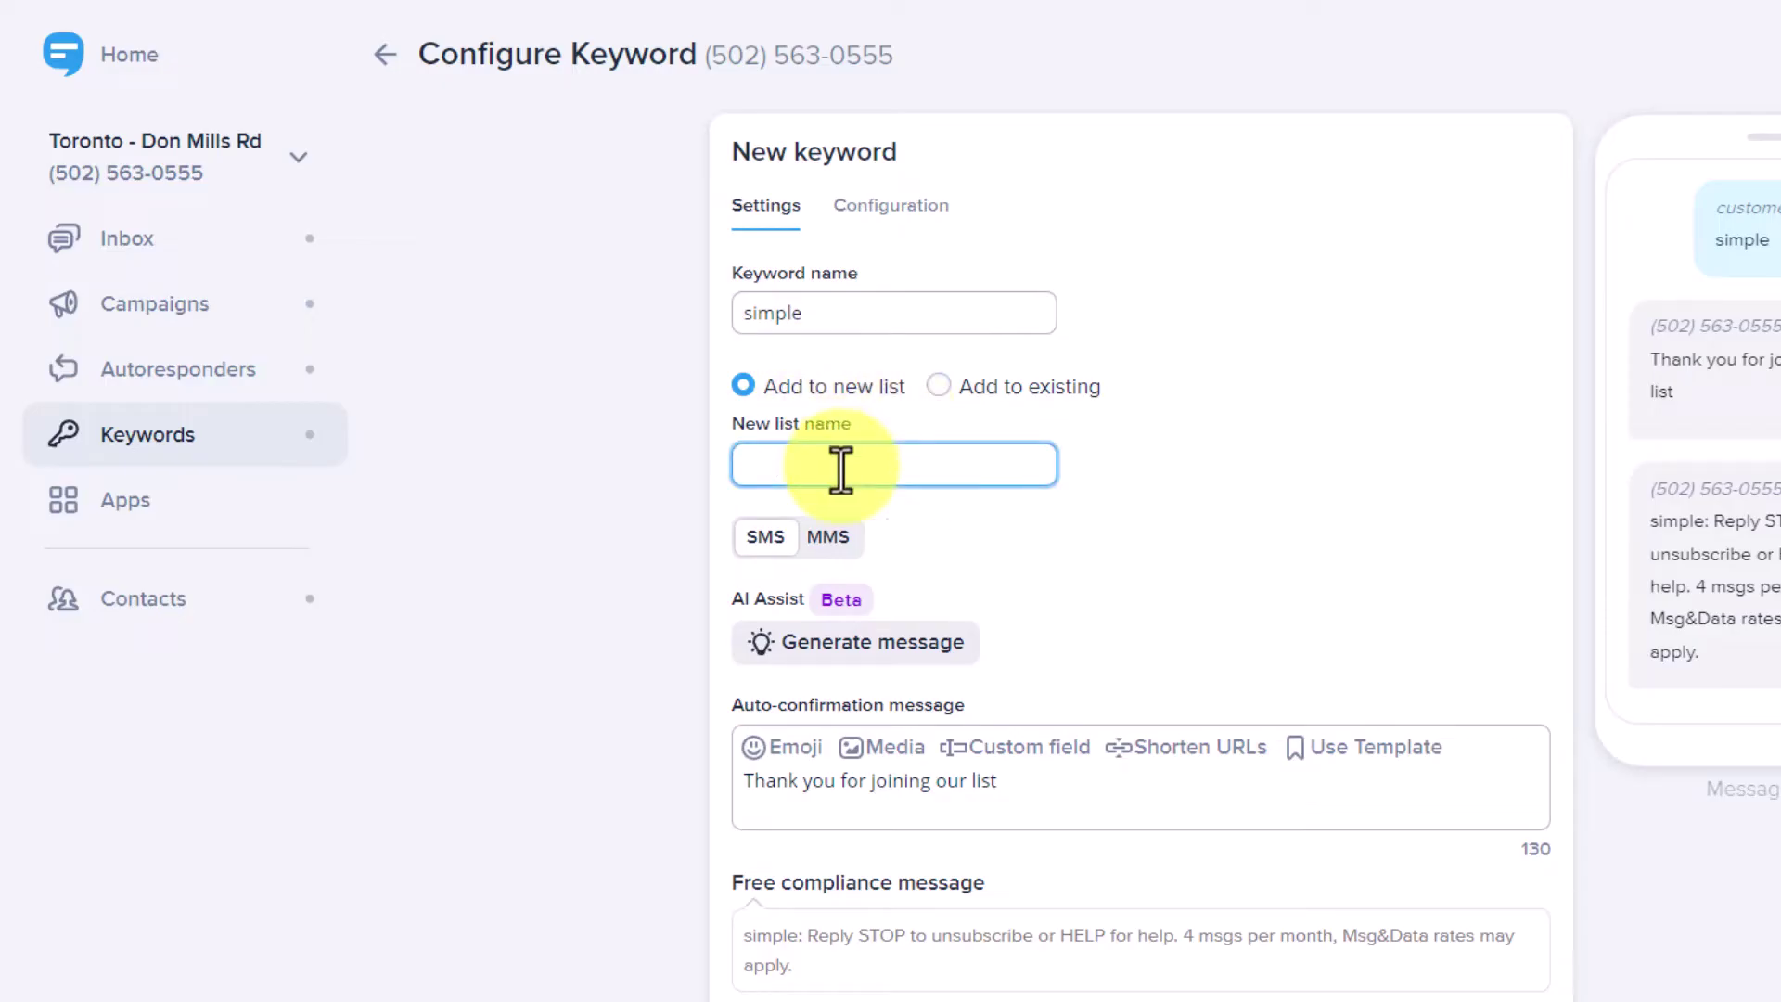
{"action": "type", "text": "Su"}
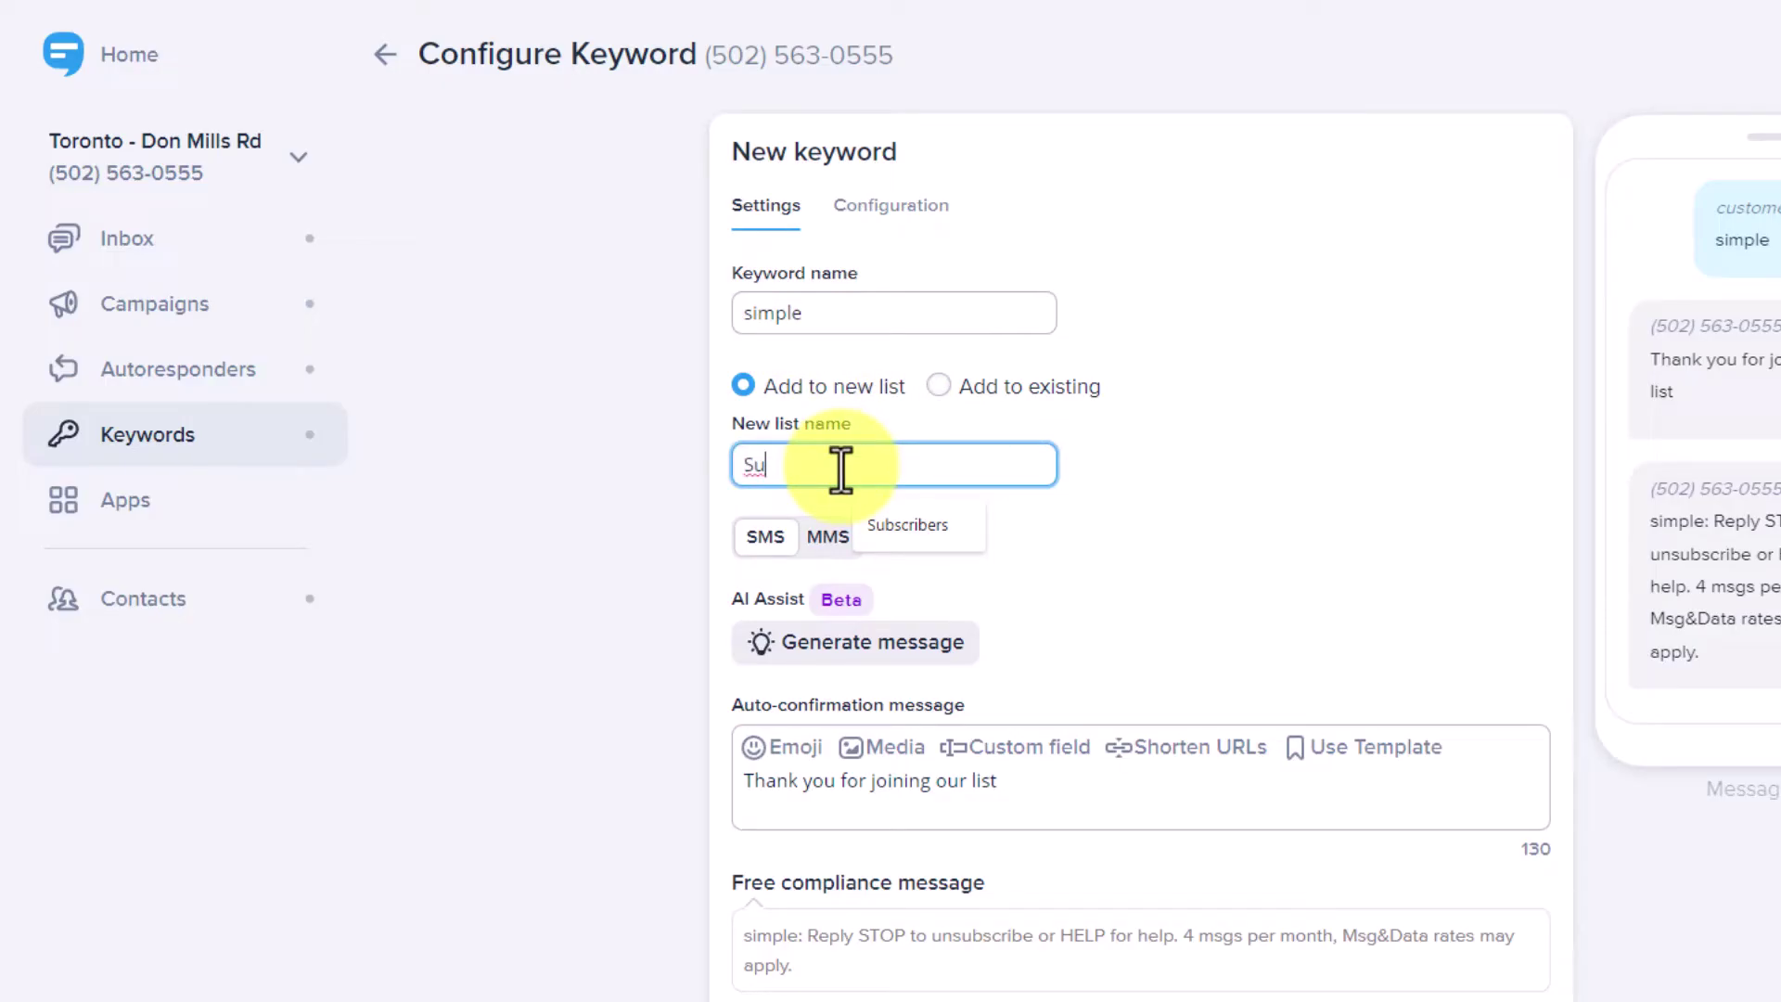
{"action": "left_click", "coordinate": [913, 524]}
{"action": "left_click", "coordinate": [1173, 462]}
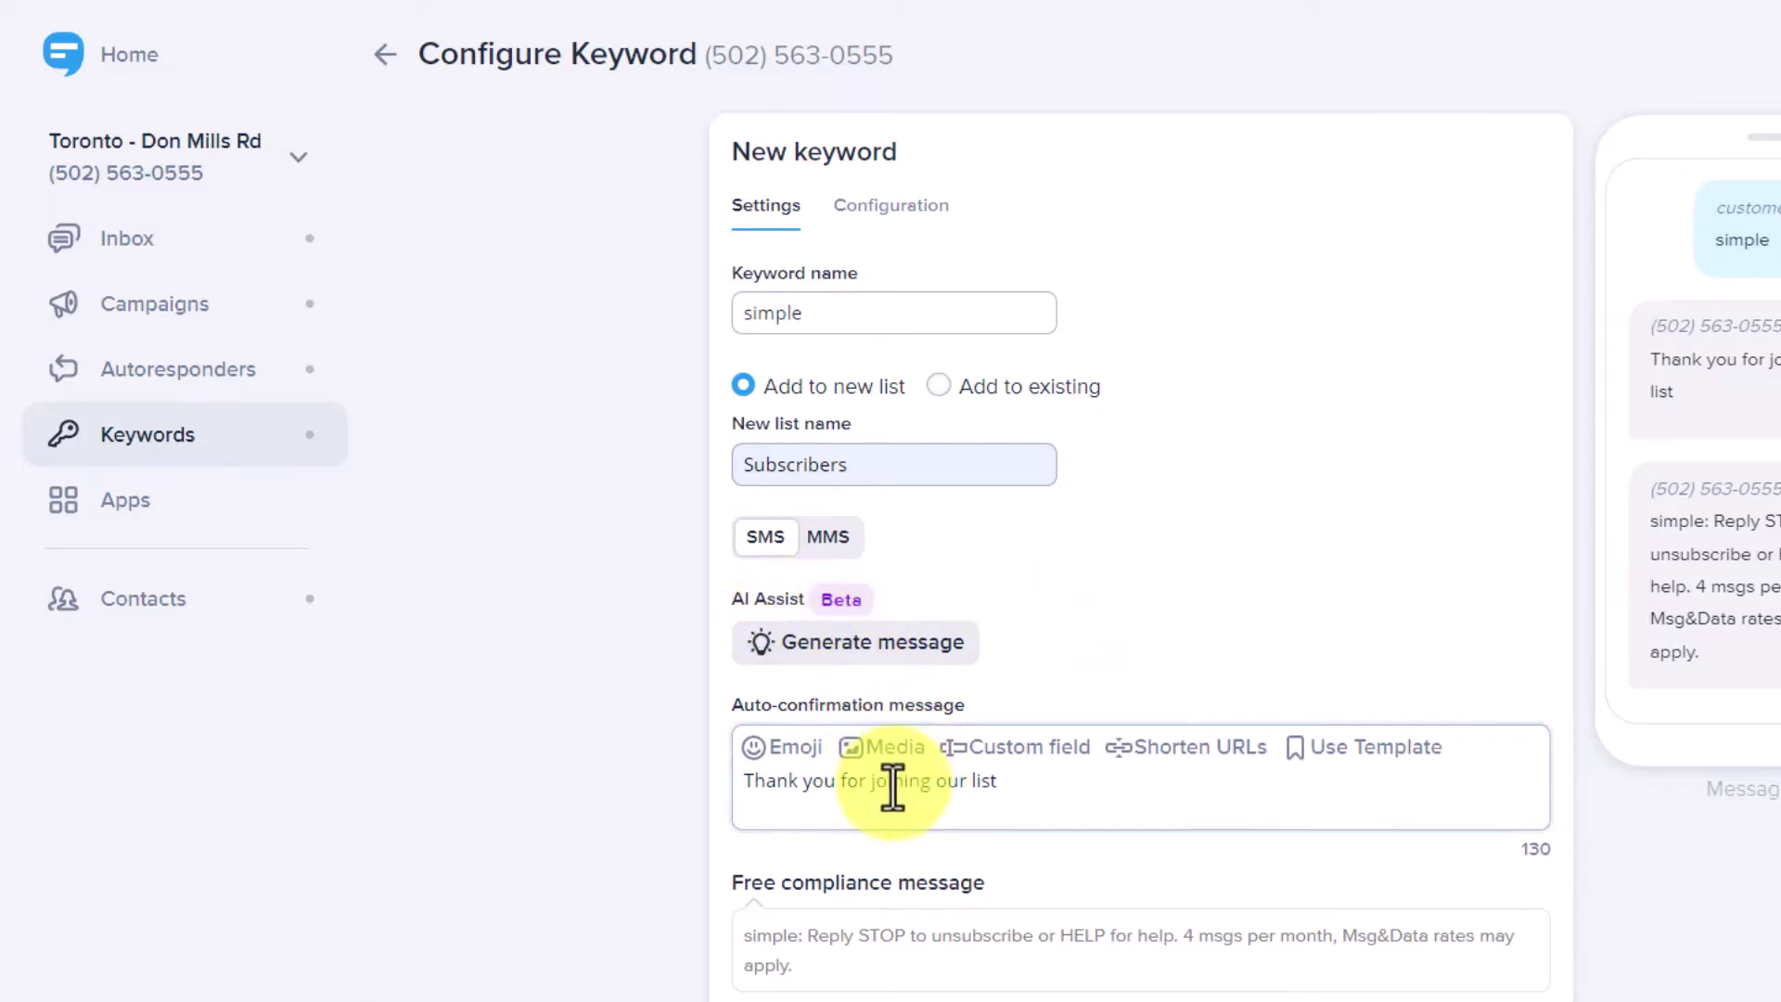
- Have AI Assist write the auto-confirmation from "Thank them for joining the list and stay tuned for special offers." and use the "Thanks for joining!" suggestion
{"action": "left_click", "coordinate": [898, 654]}
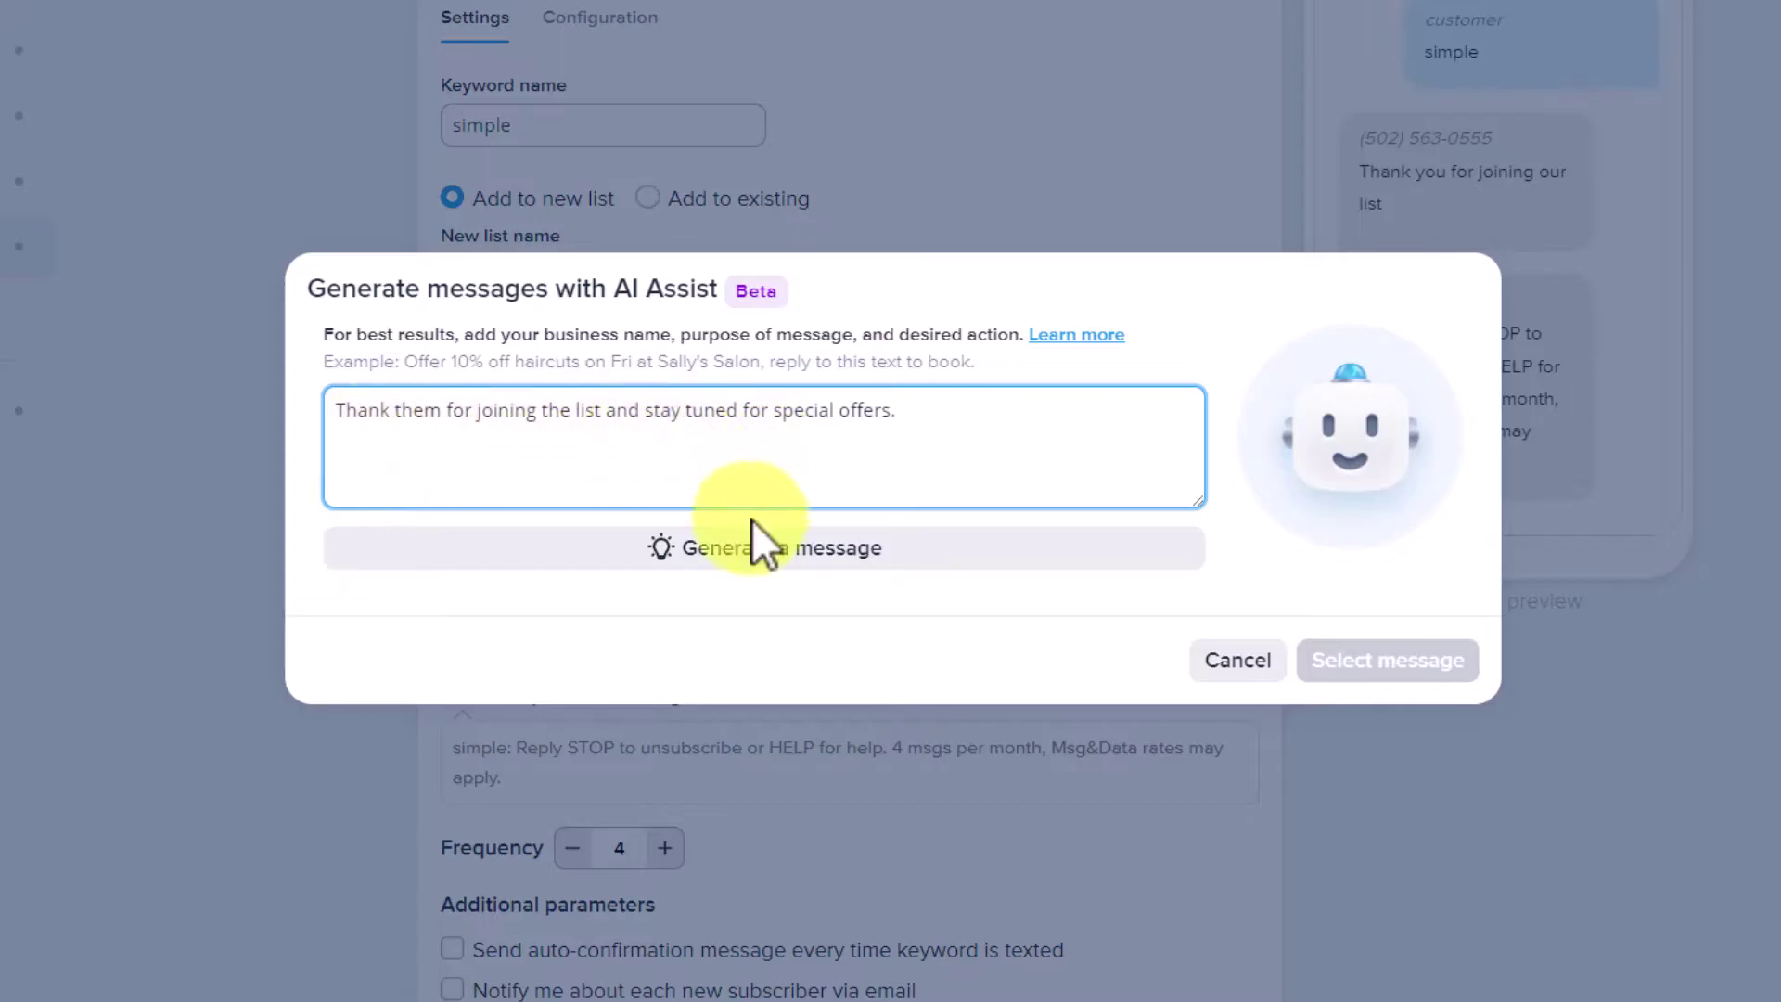
{"action": "left_click", "coordinate": [742, 550]}
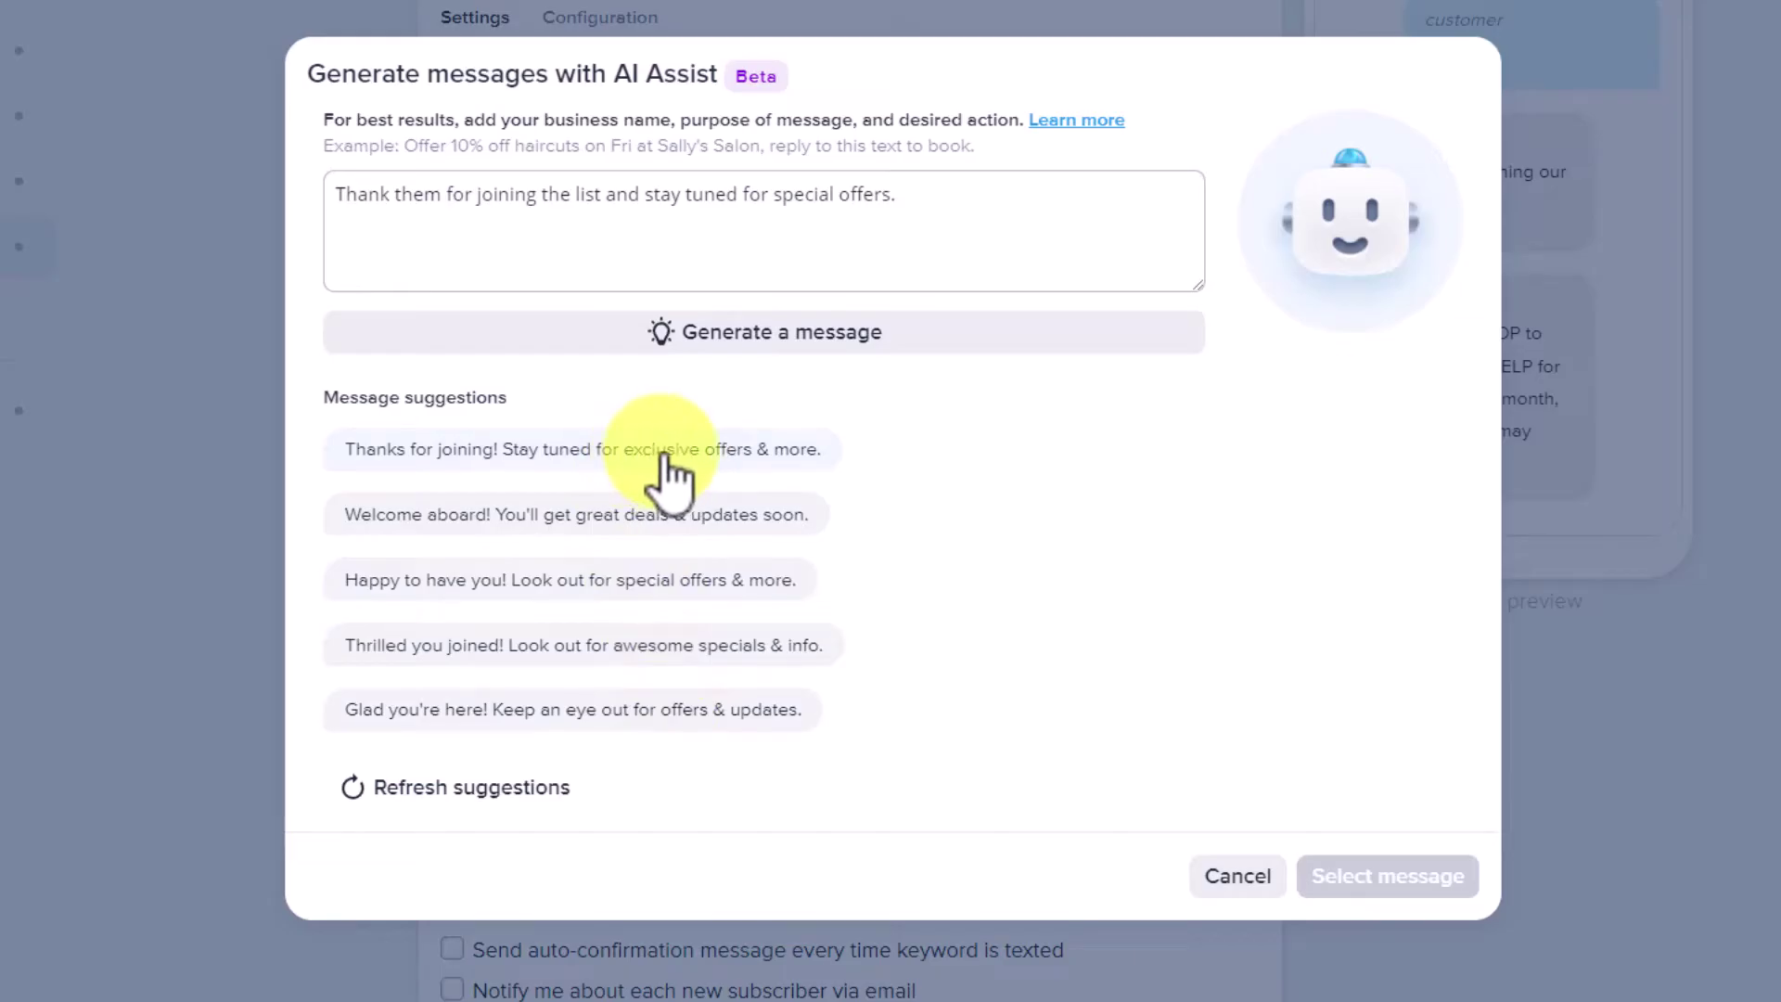
{"action": "left_click", "coordinate": [629, 455]}
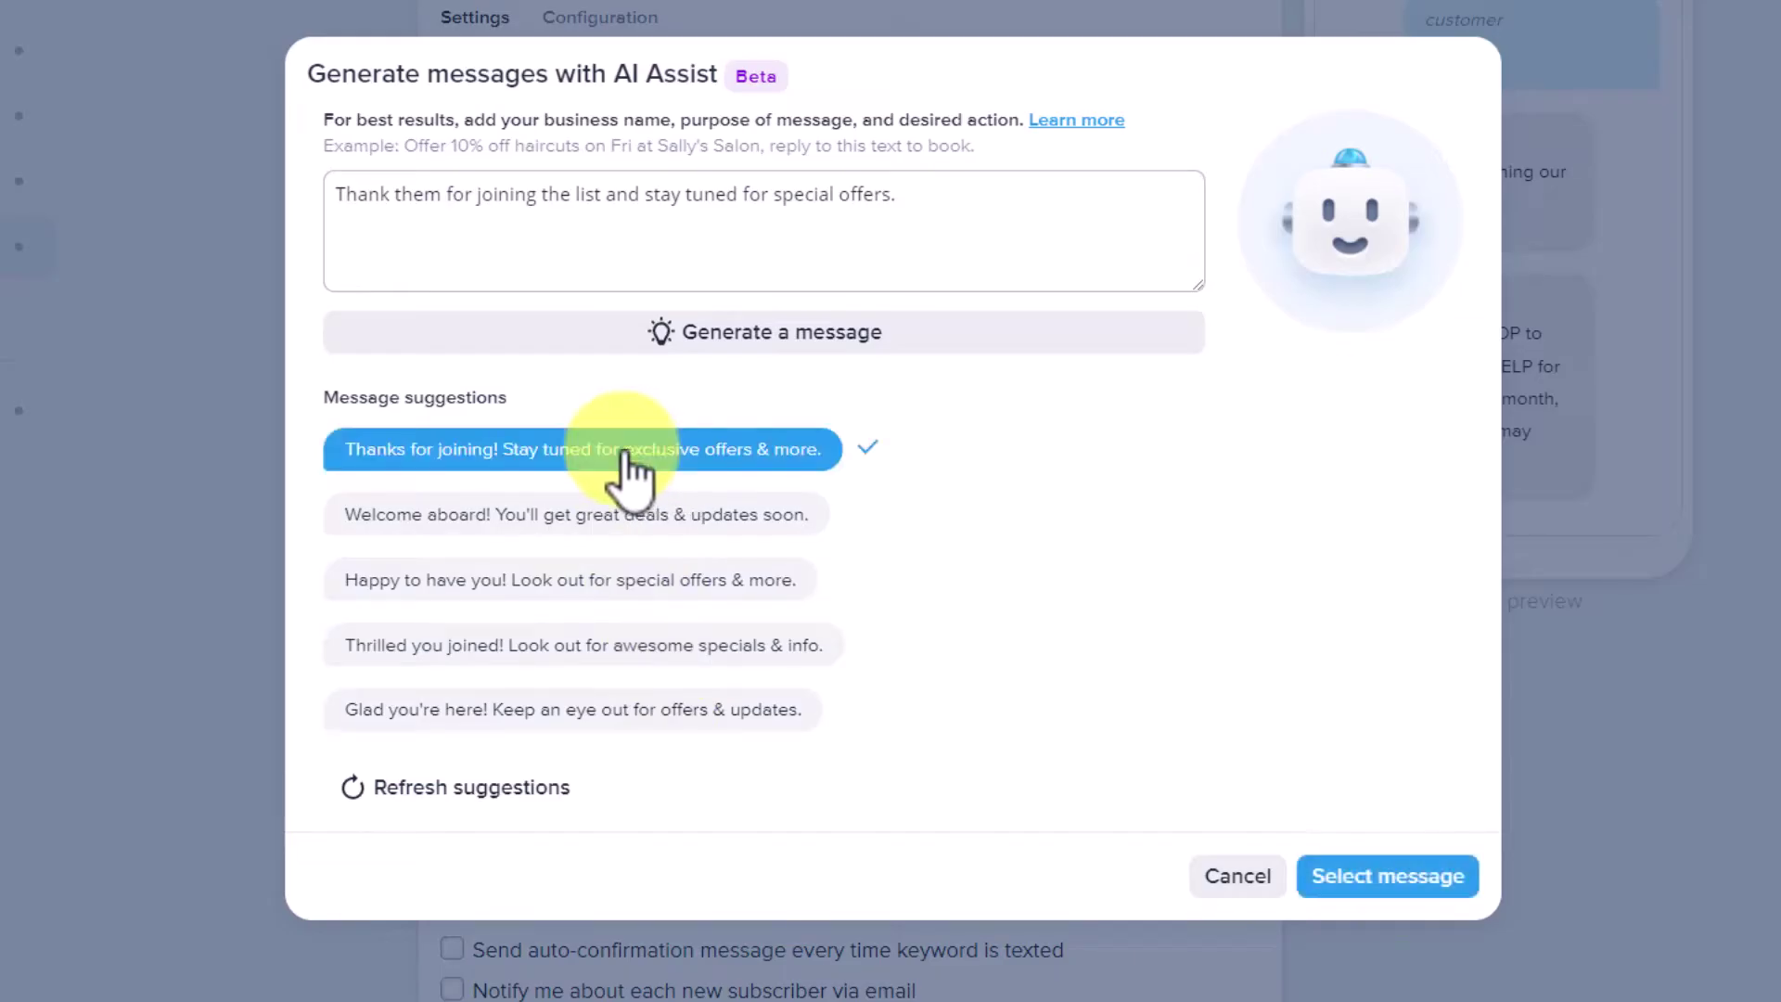
{"action": "left_click", "coordinate": [1373, 879]}
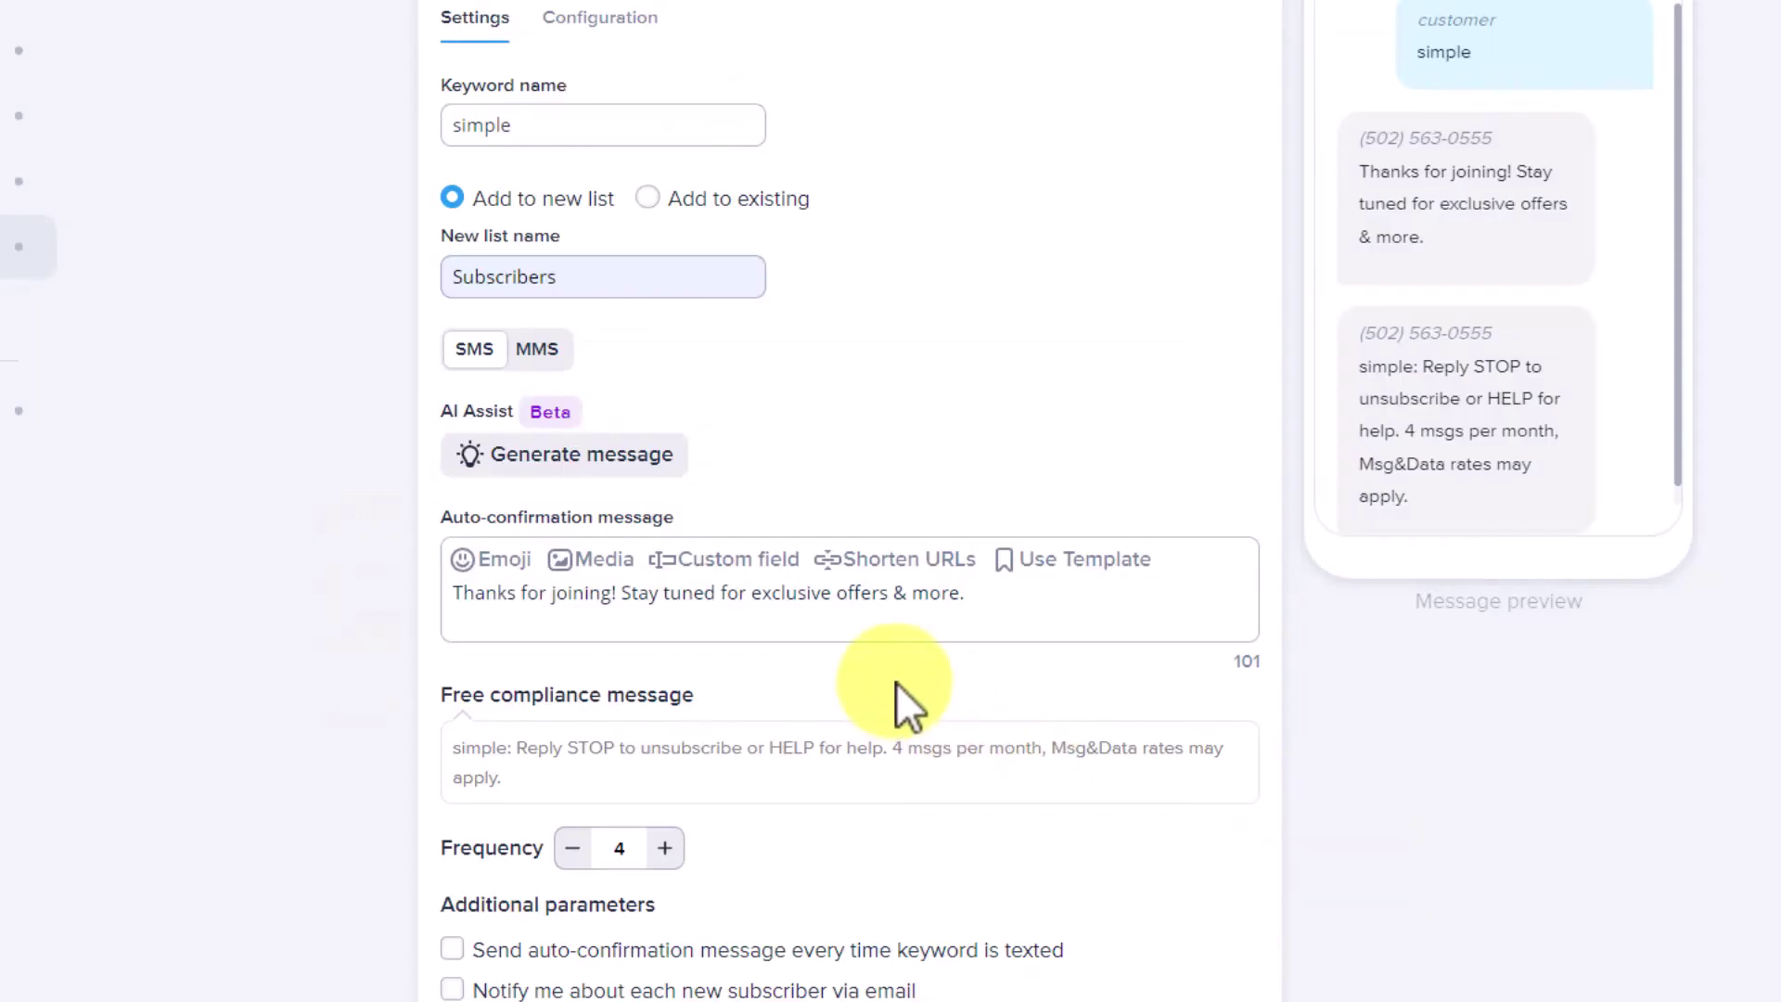
- Finish the auto-confirmation message and save the "simple" keyword without additional parameters or triggers
{"action": "left_click", "coordinate": [970, 597]}
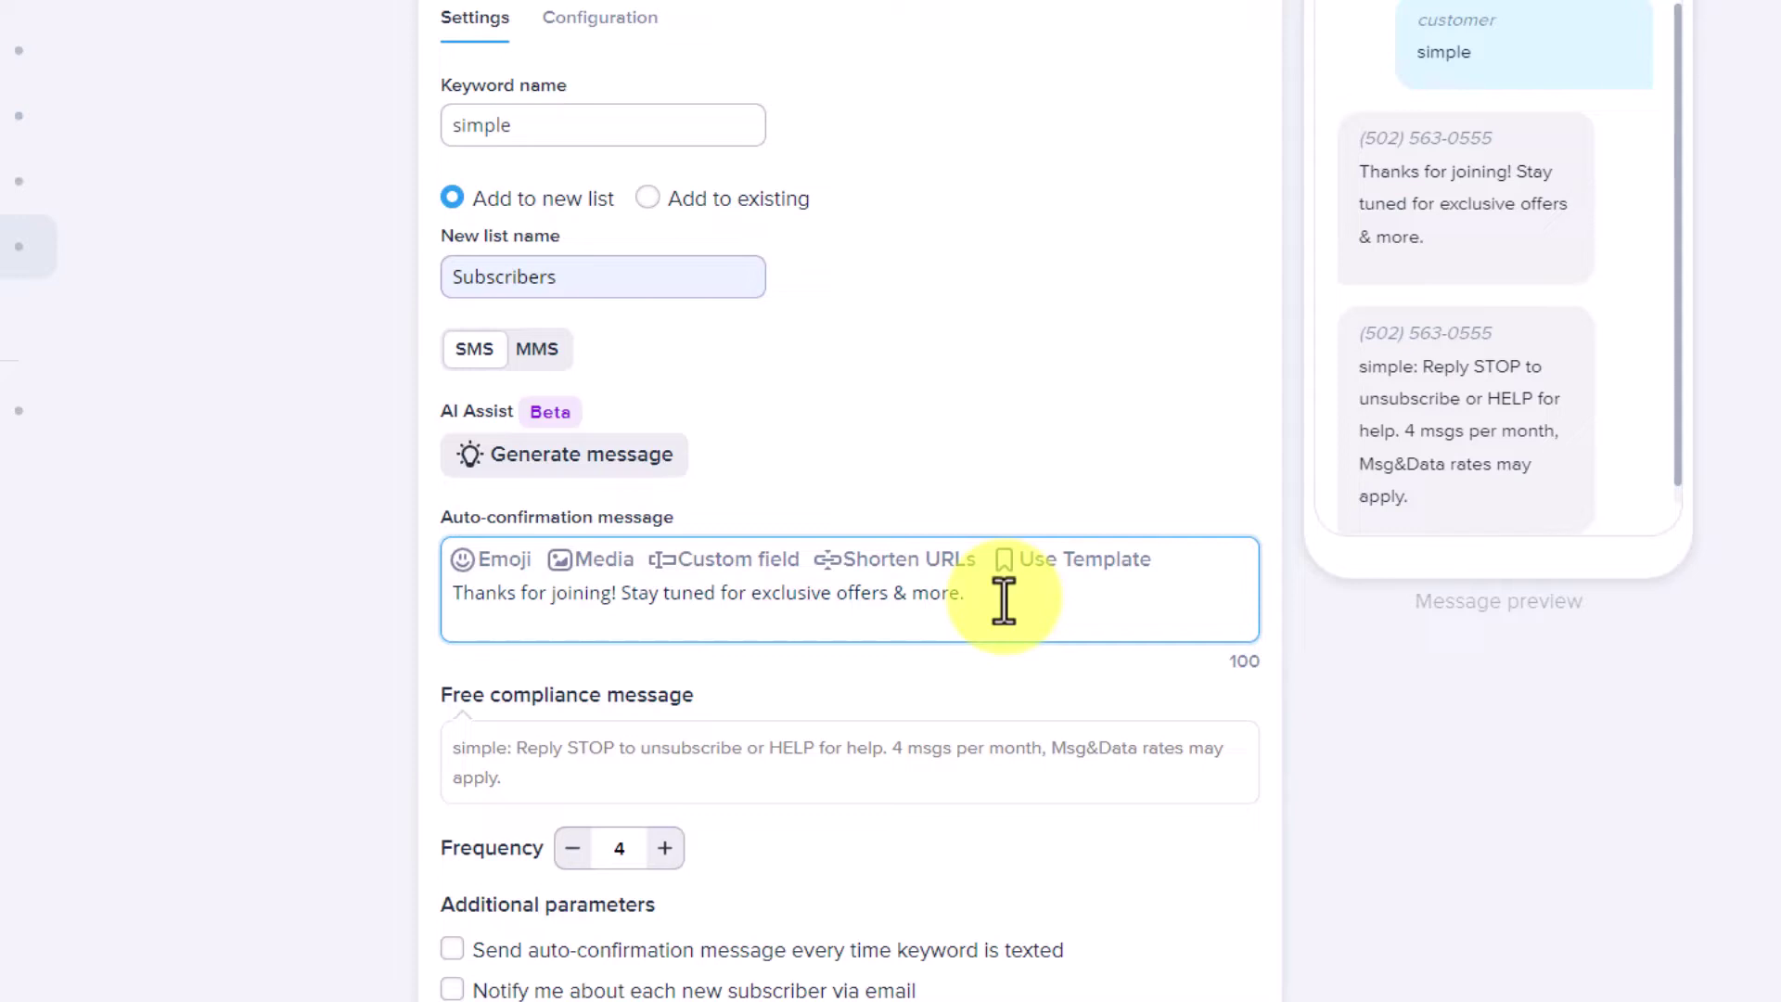
{"action": "scroll", "coordinate": [1004, 601], "scroll_direction": "down", "scroll_amount": 2}
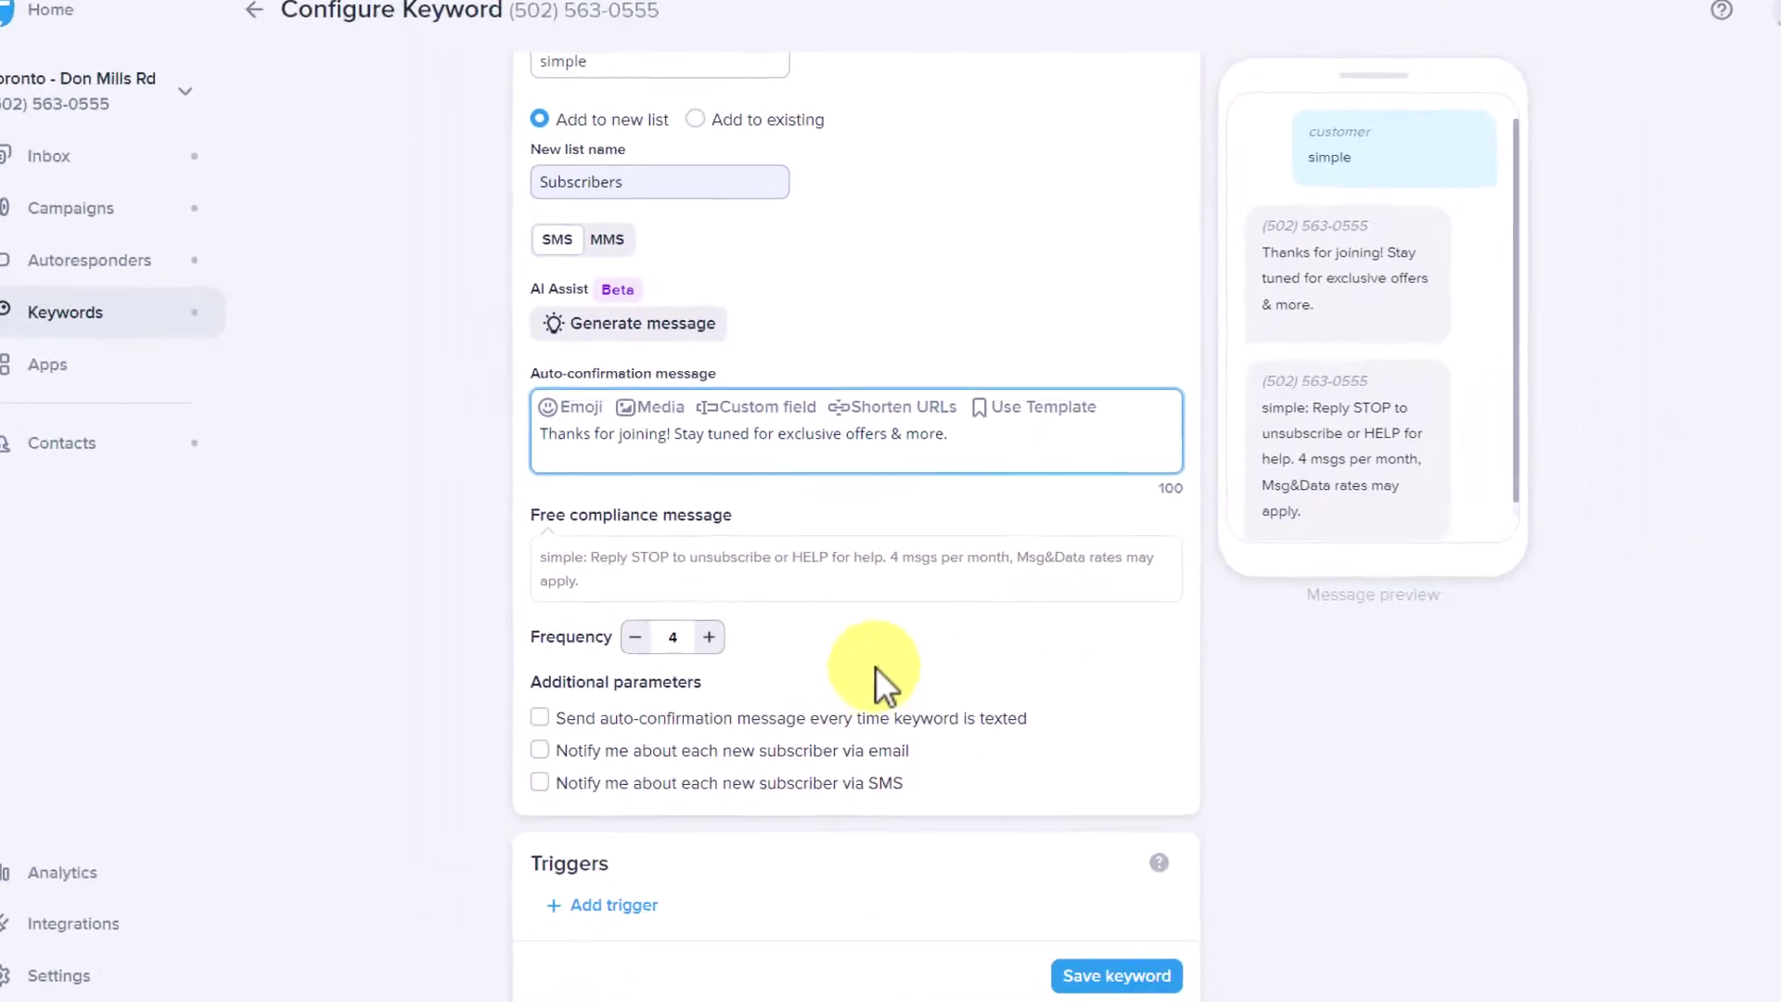
{"action": "left_click", "coordinate": [1080, 976]}
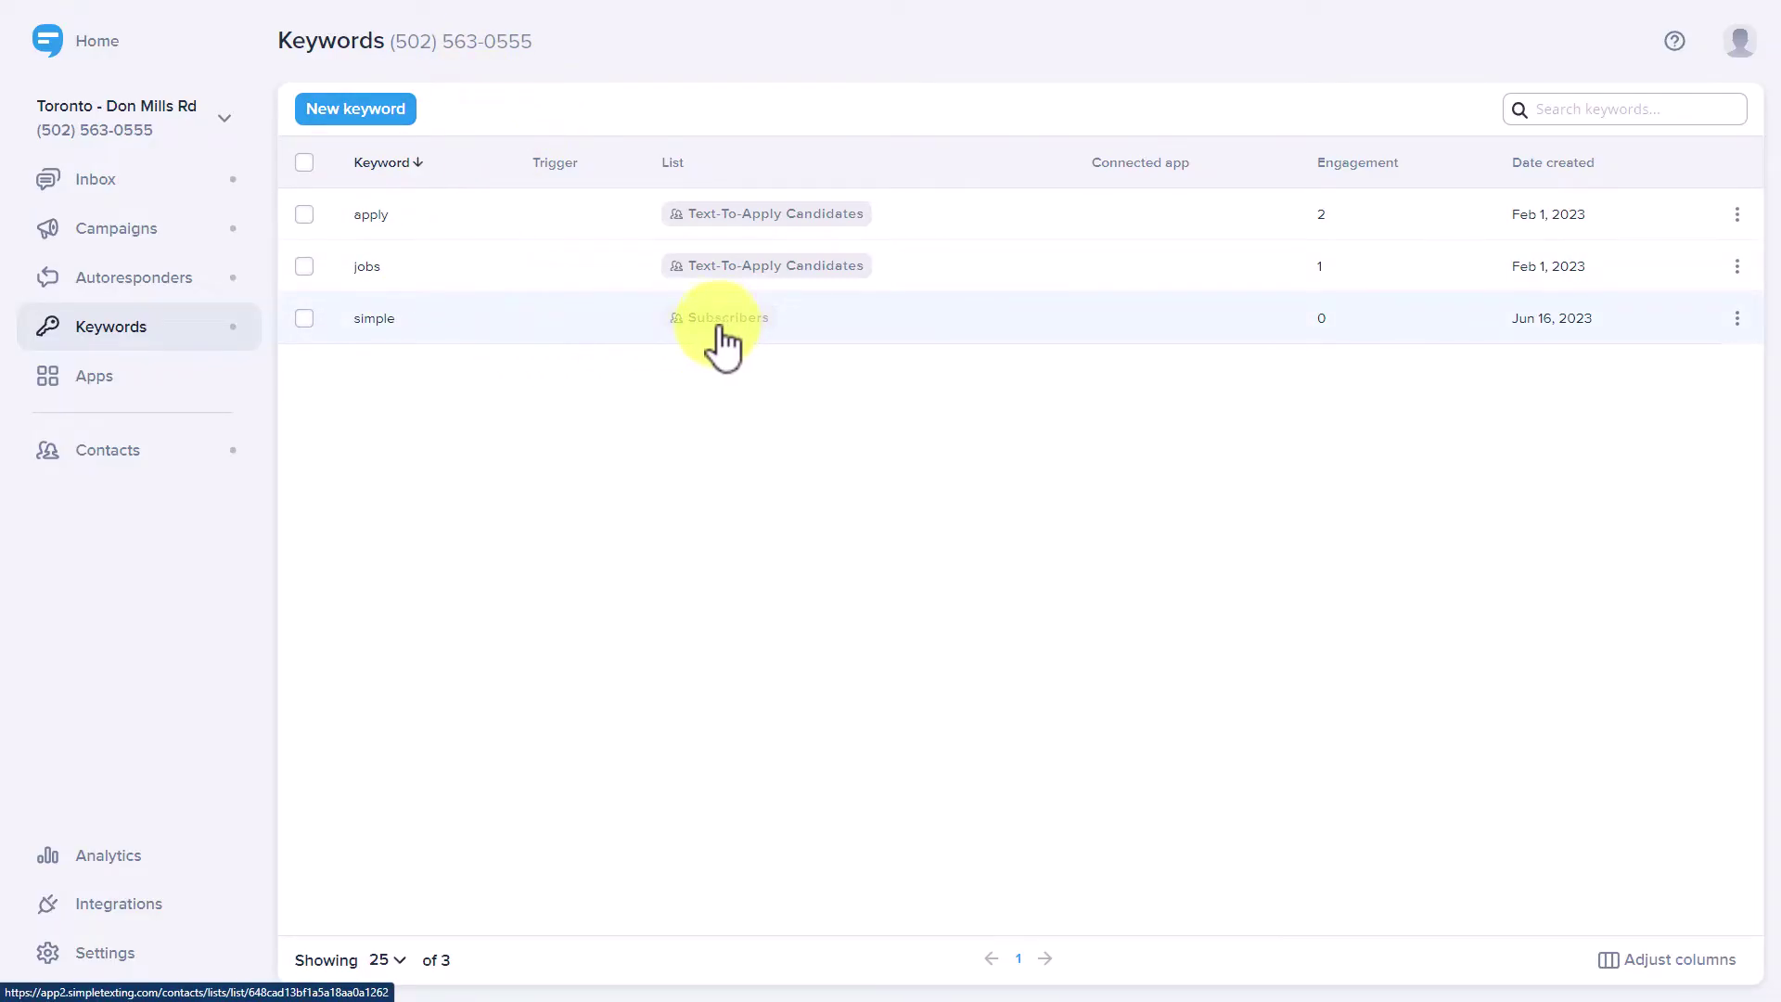
- Check the inbox conversation for the keyword's automatic reply and view the contacts in the Subscribers list
{"action": "left_click", "coordinate": [139, 197]}
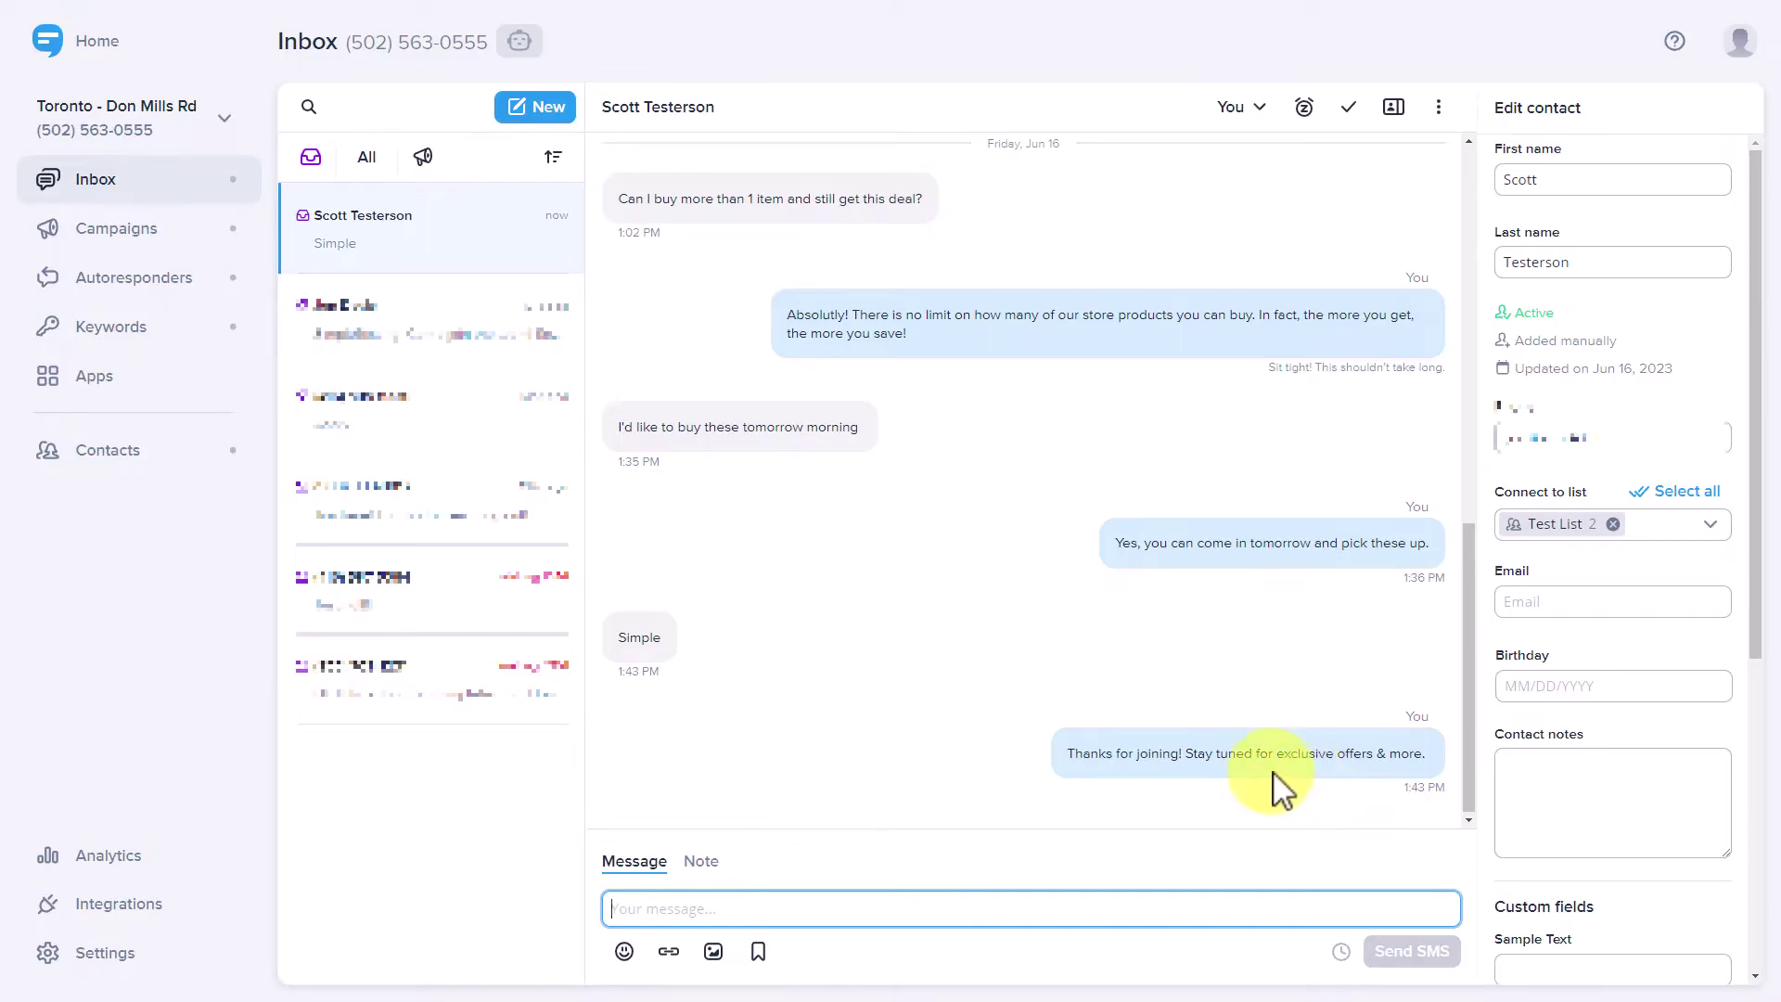
{"action": "left_click", "coordinate": [105, 454]}
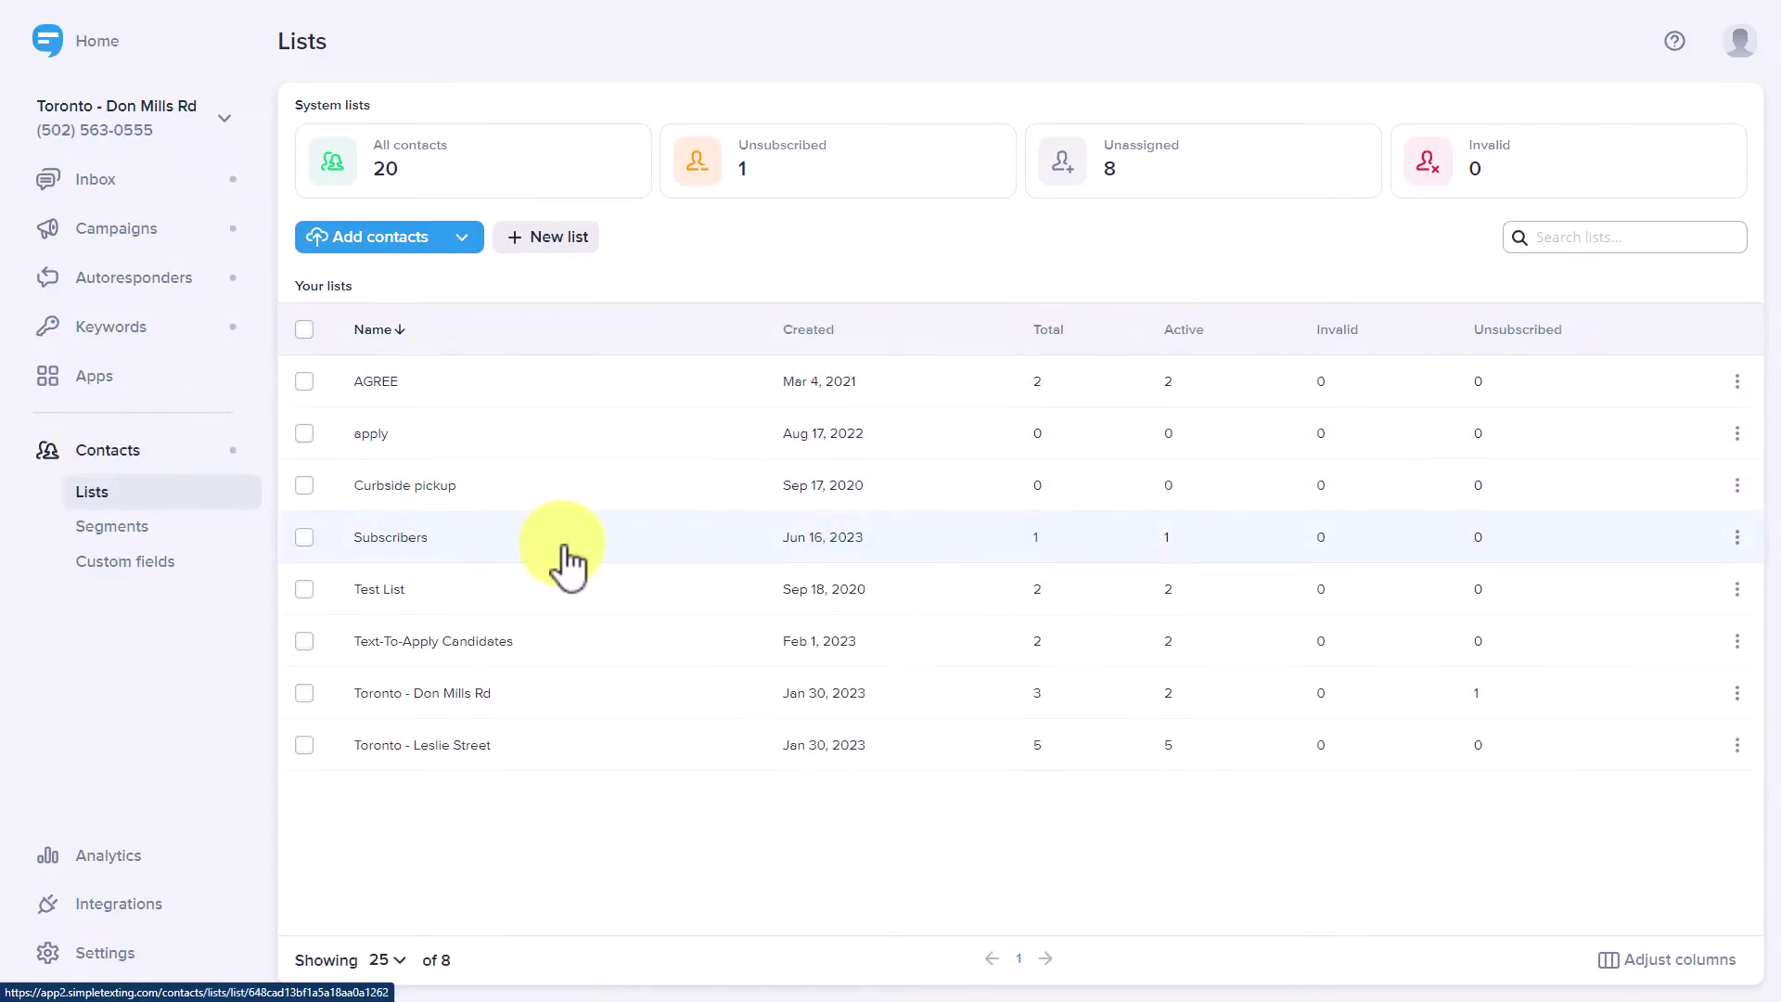
{"action": "left_click", "coordinate": [394, 543]}
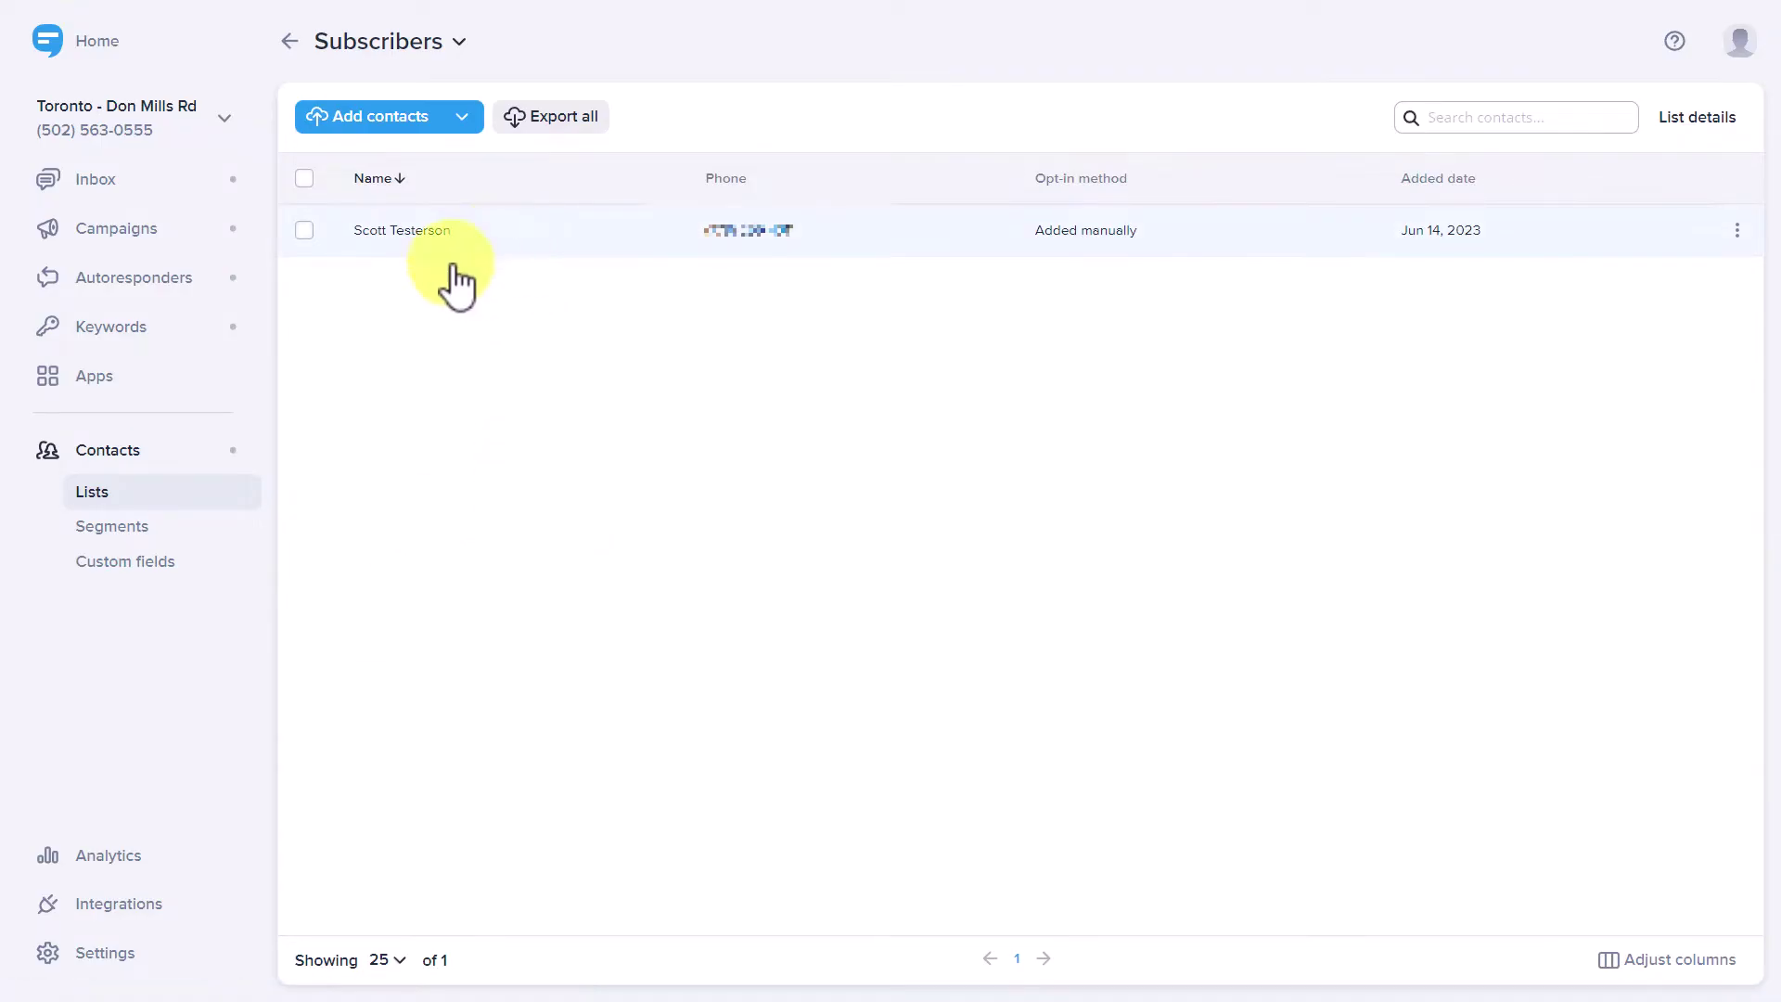
- View the keywords overview and open the existing New Customer Form in the Web Sign-Up Forms app
{"action": "left_click", "coordinate": [109, 339]}
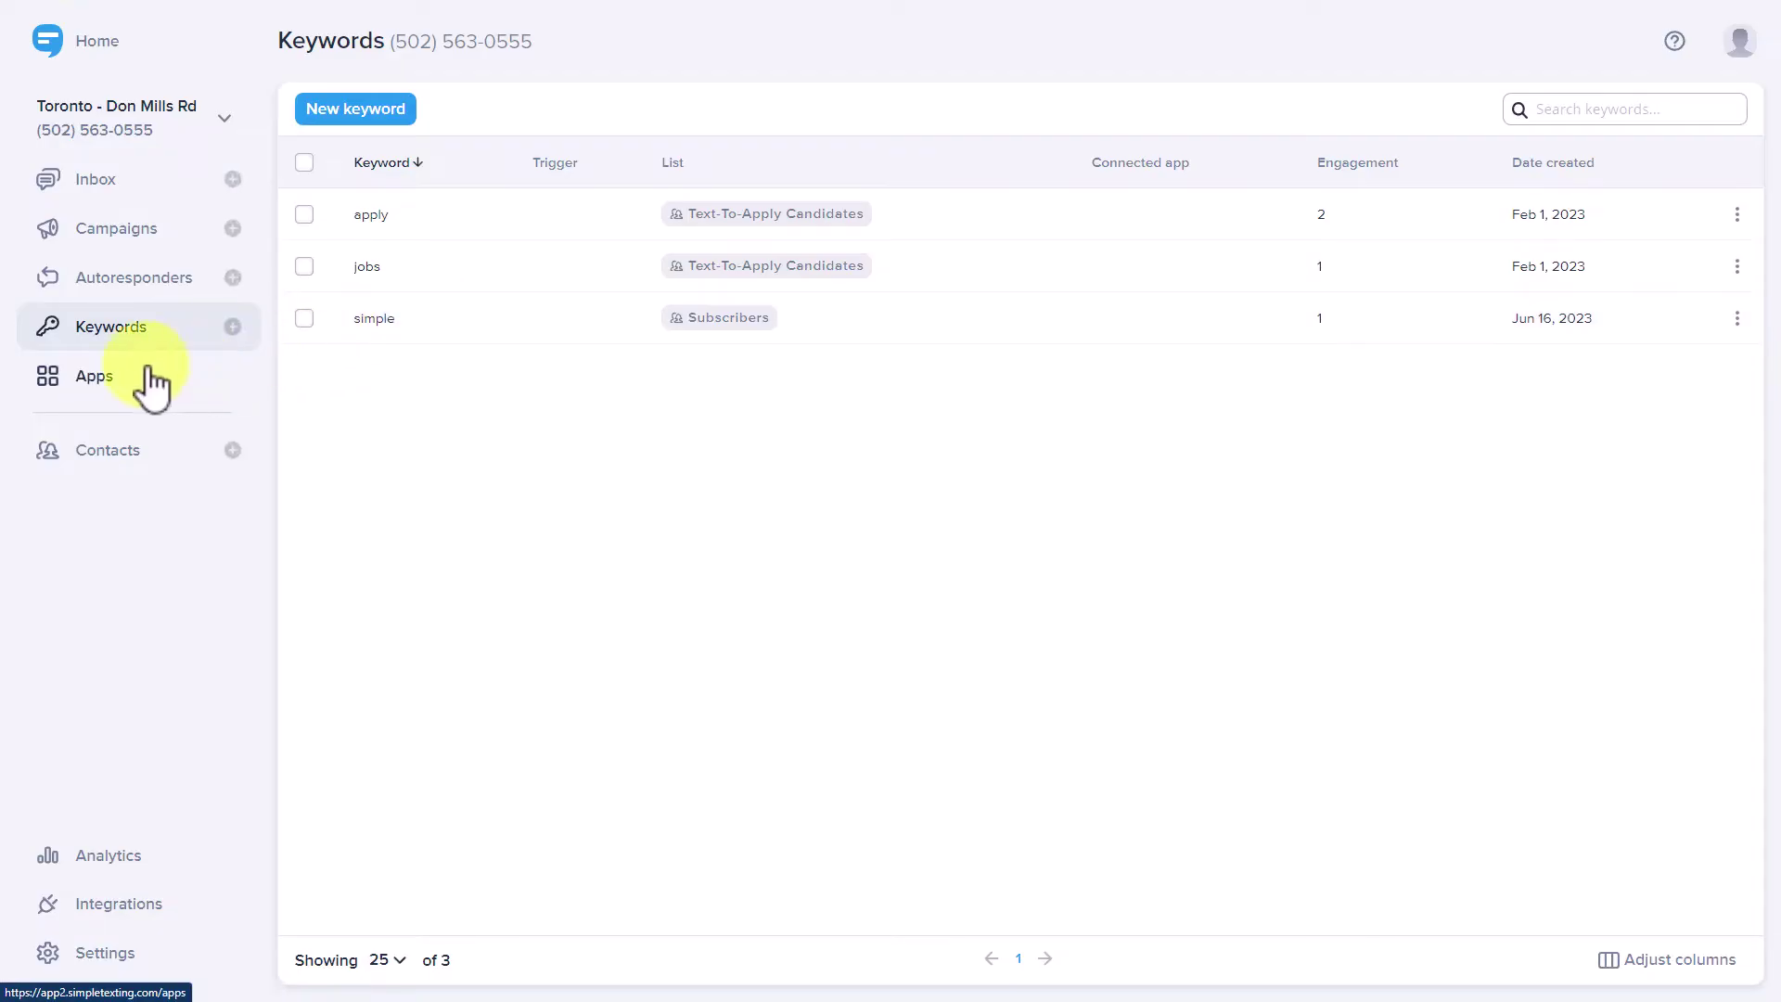
{"action": "left_click", "coordinate": [86, 381]}
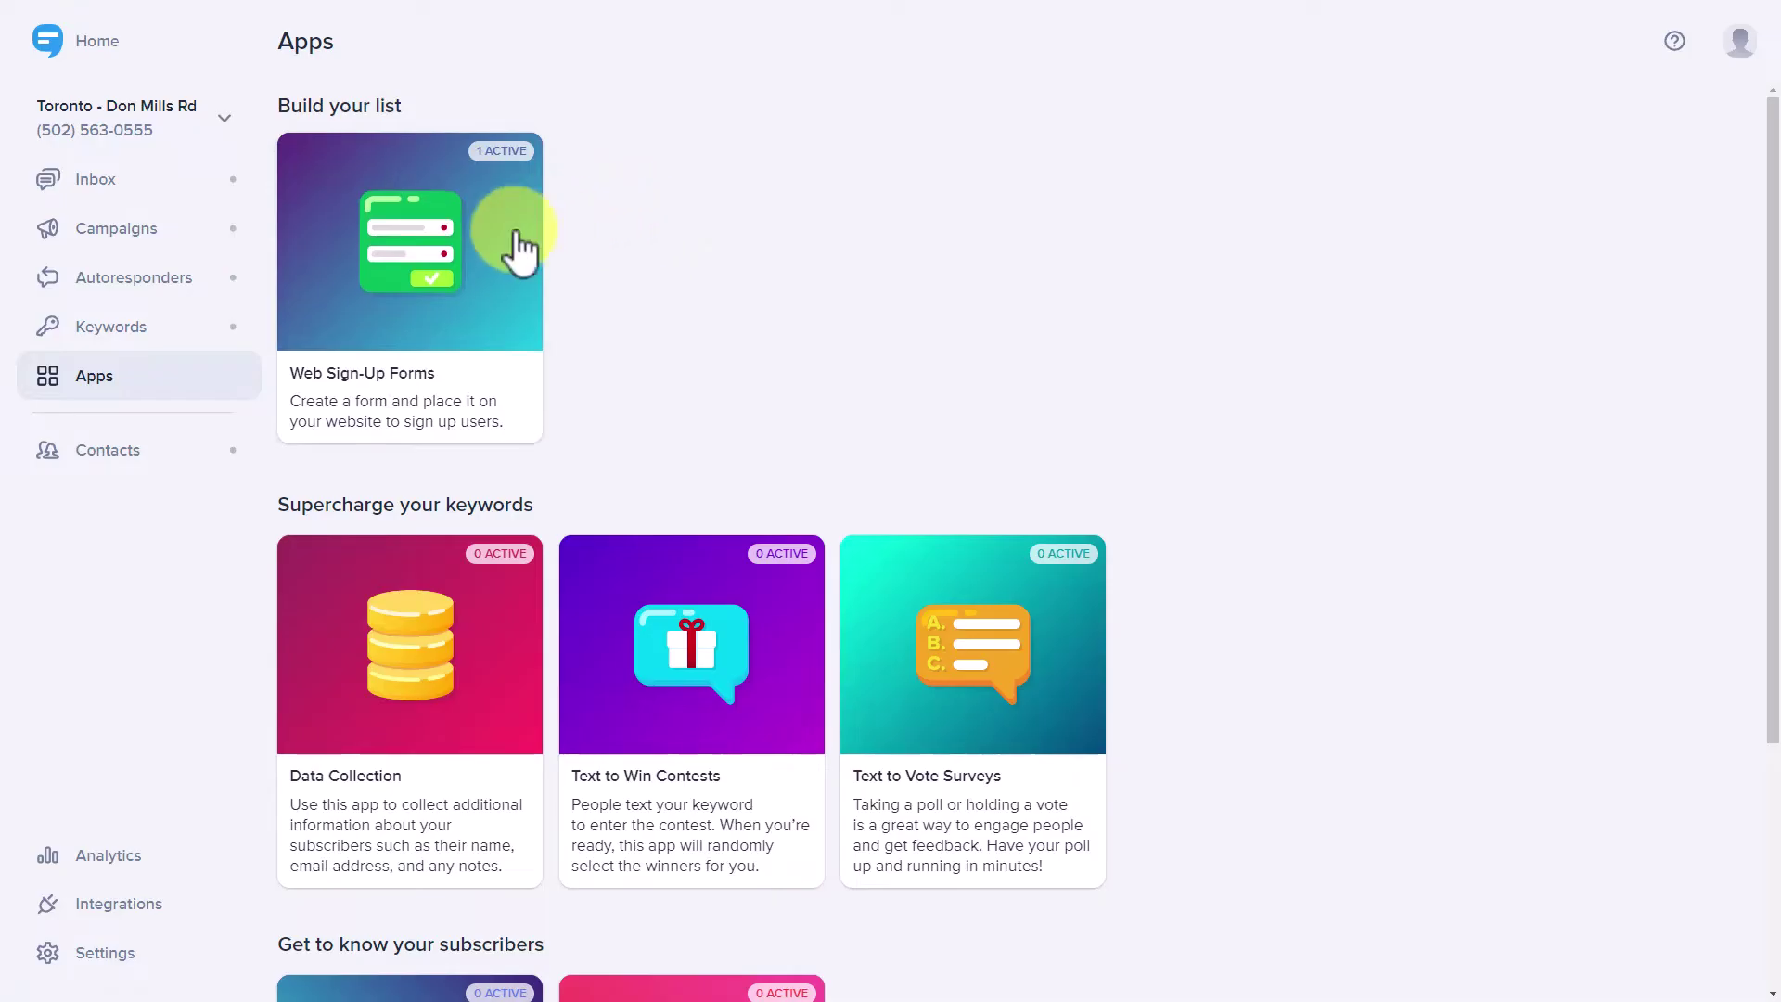
{"action": "left_click", "coordinate": [397, 277]}
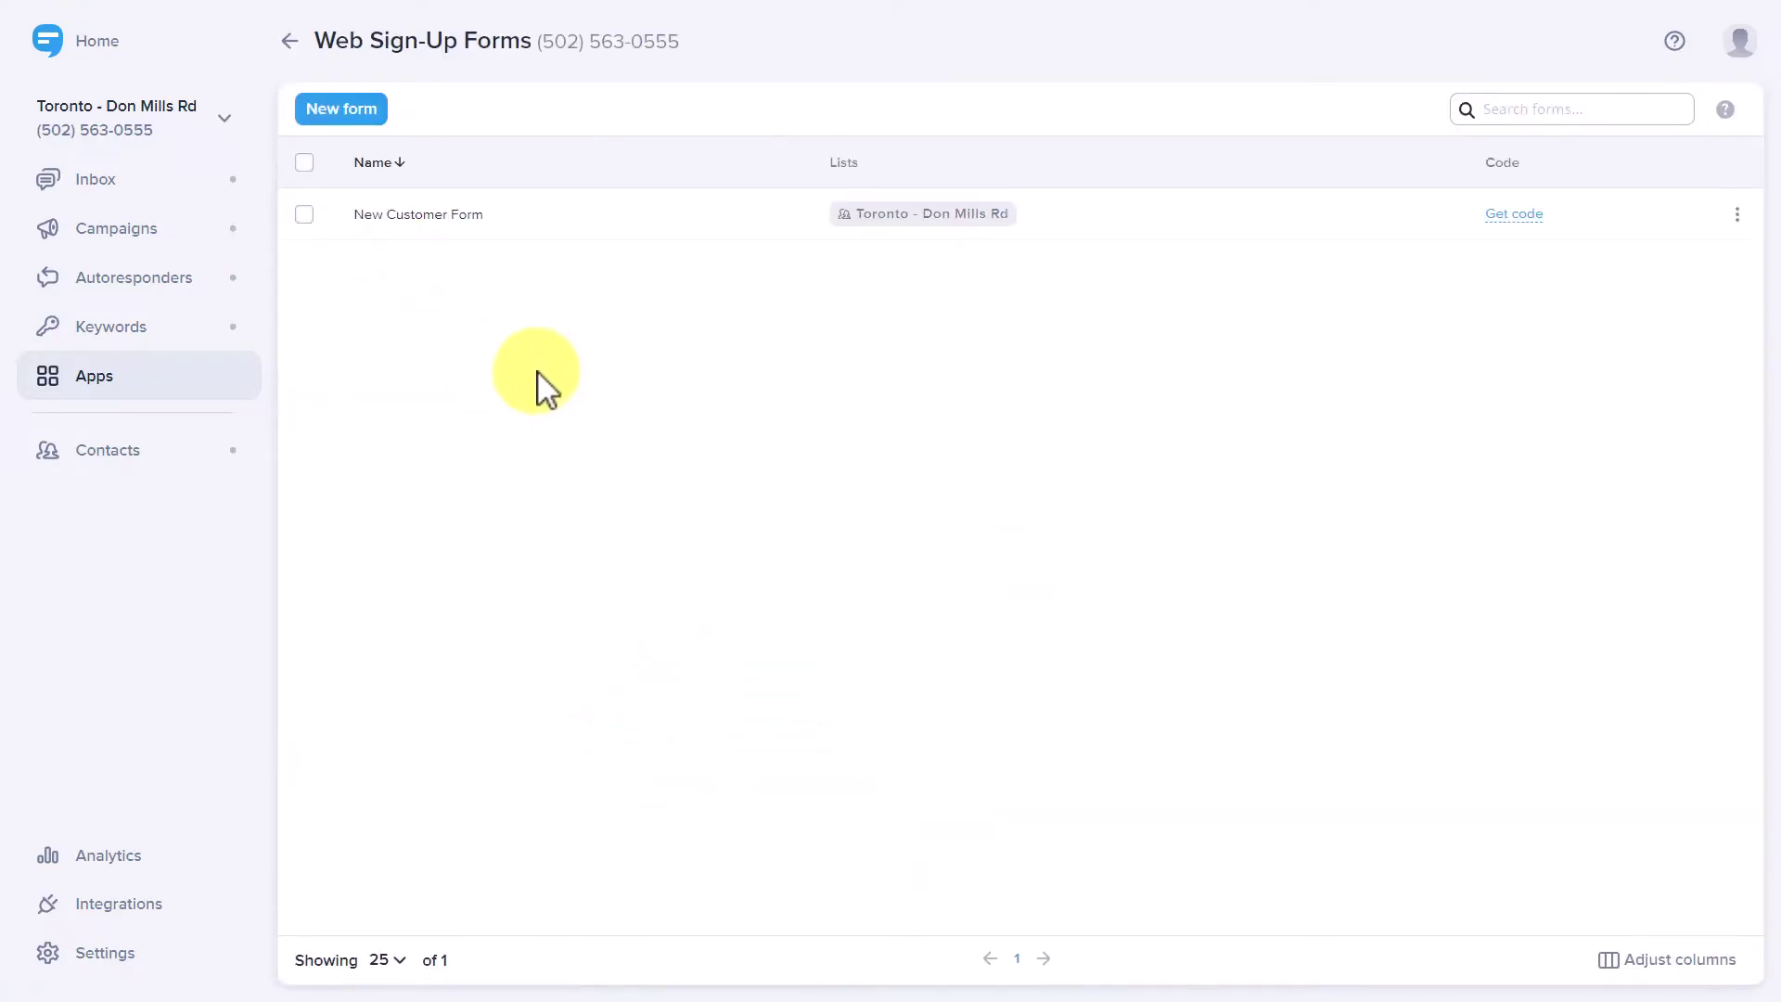
{"action": "left_click", "coordinate": [430, 232]}
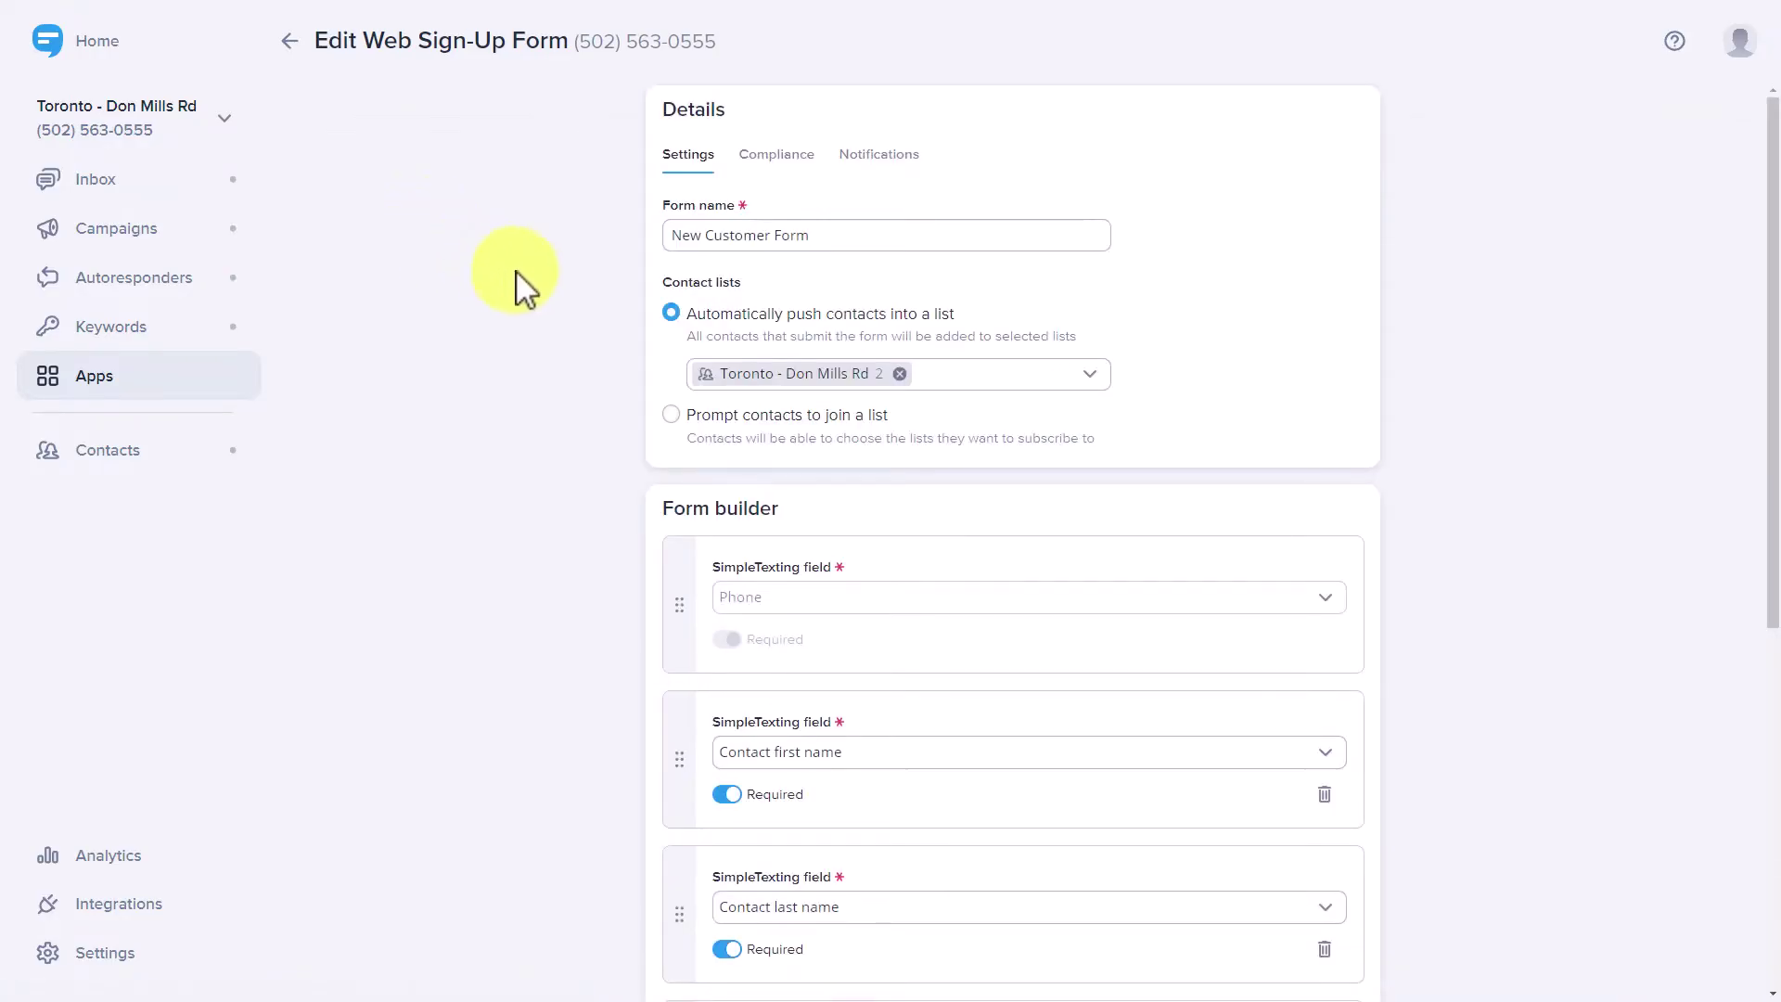
- Examine the New Customer Form's builder fields and confirmation text
{"action": "scroll", "coordinate": [1193, 557], "scroll_direction": "down", "scroll_amount": 4}
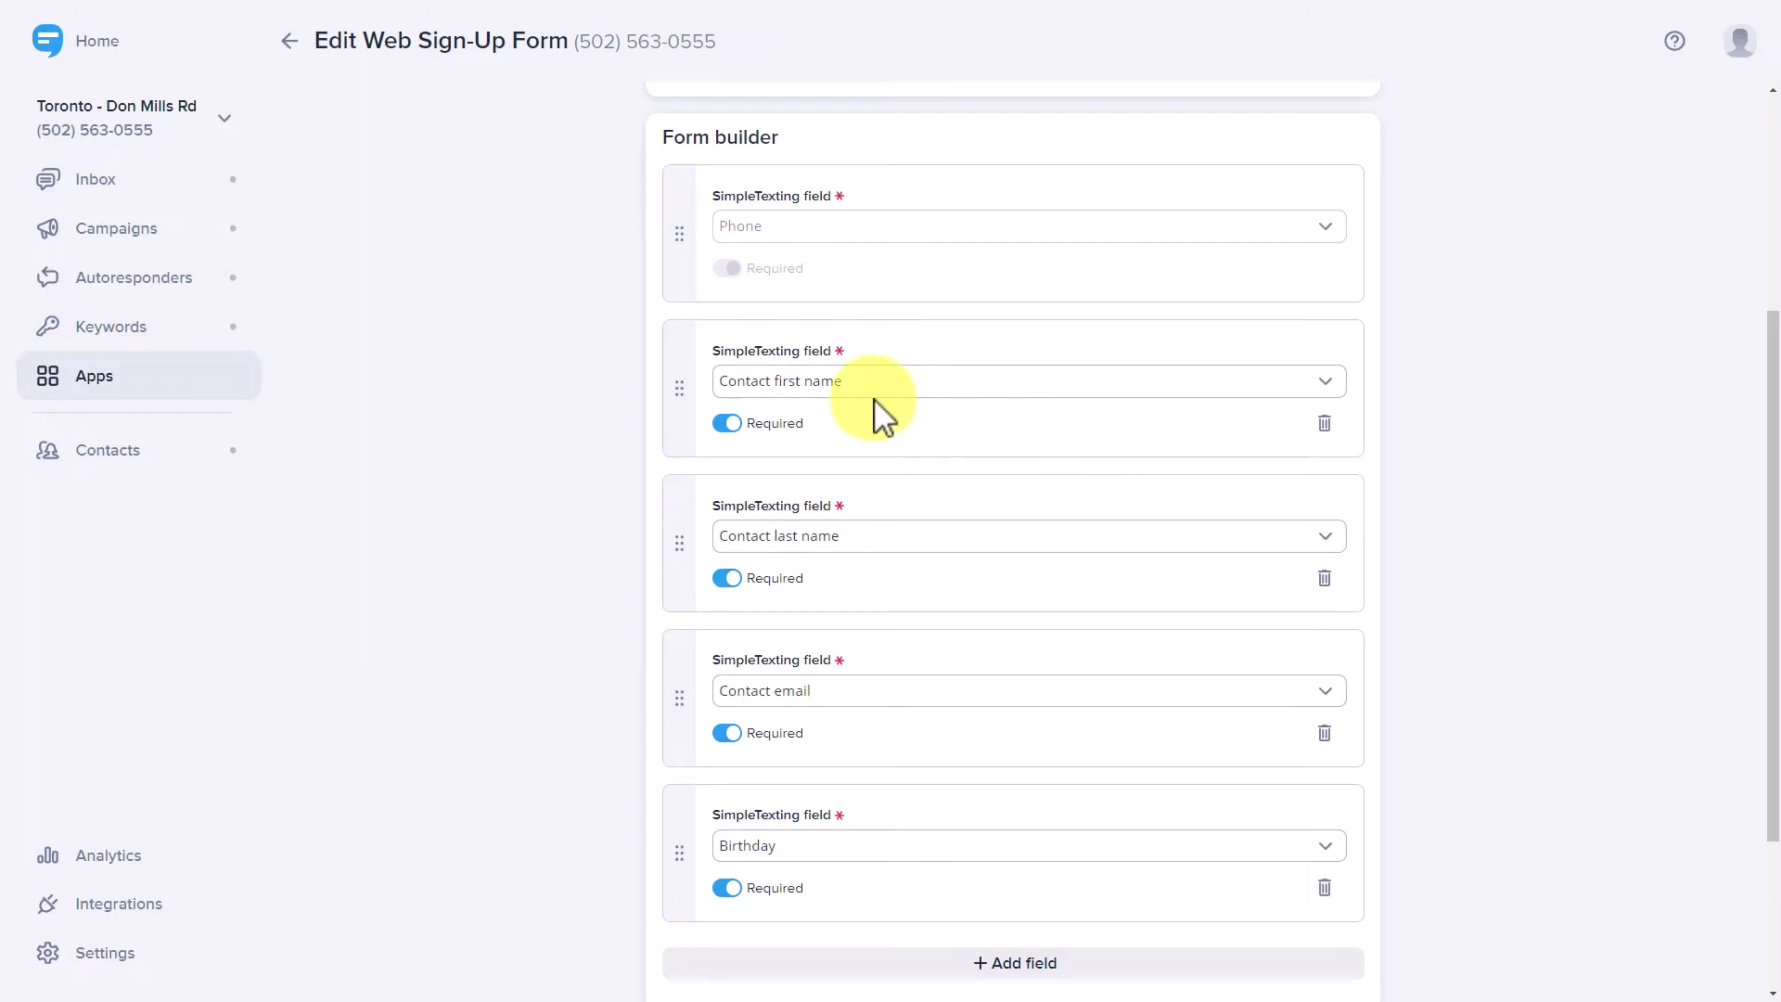
{"action": "scroll", "coordinate": [918, 501], "scroll_direction": "down", "scroll_amount": 1}
{"action": "scroll", "coordinate": [918, 501], "scroll_direction": "down", "scroll_amount": 2}
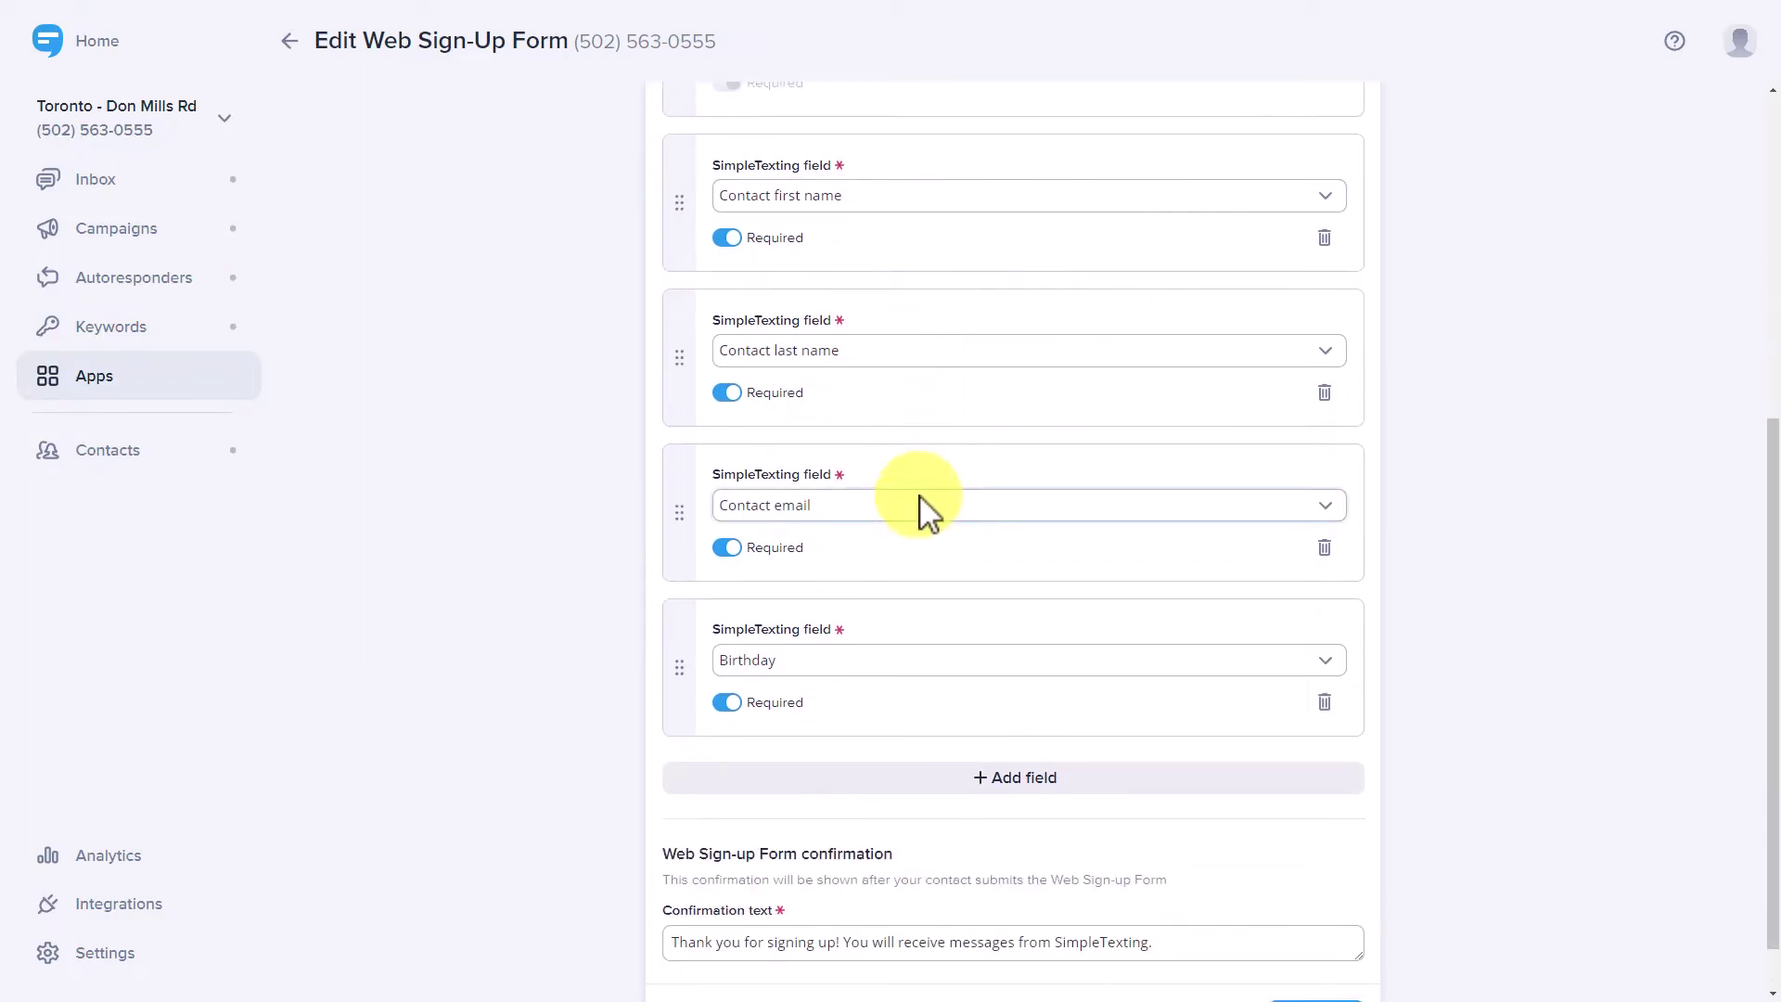
{"action": "scroll", "coordinate": [918, 524], "scroll_direction": "down", "scroll_amount": 1}
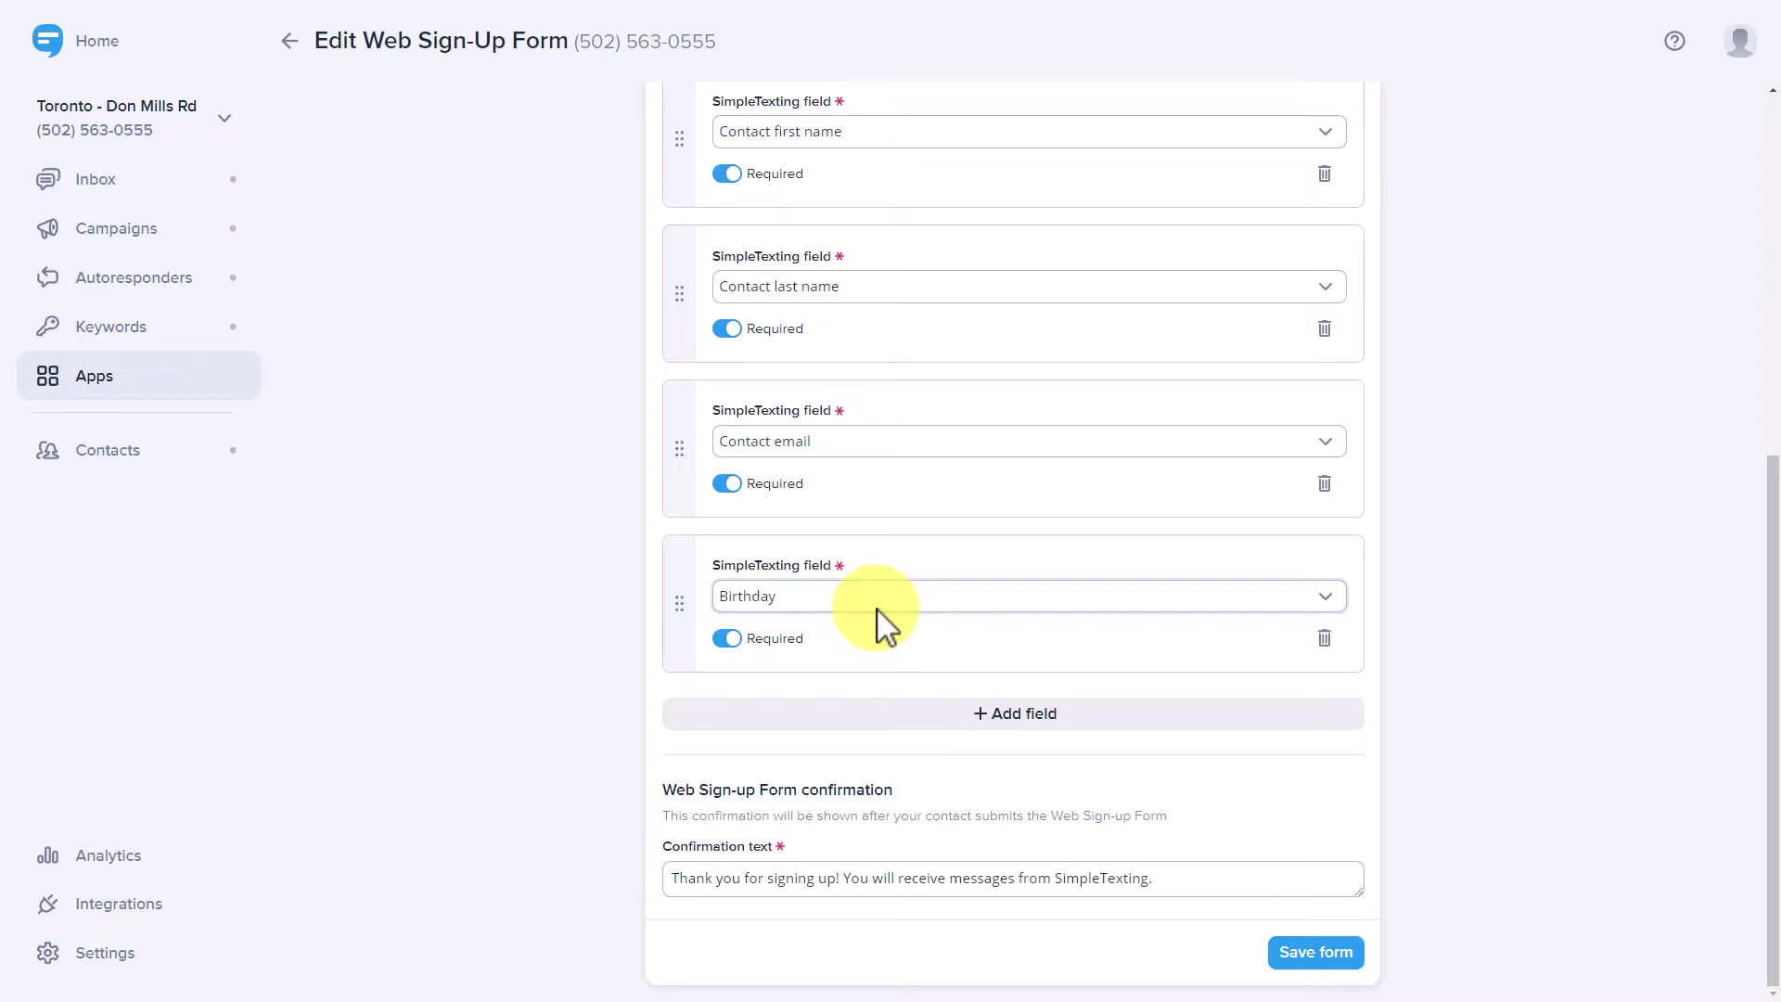
{"action": "scroll", "coordinate": [876, 617], "scroll_direction": "up", "scroll_amount": 7}
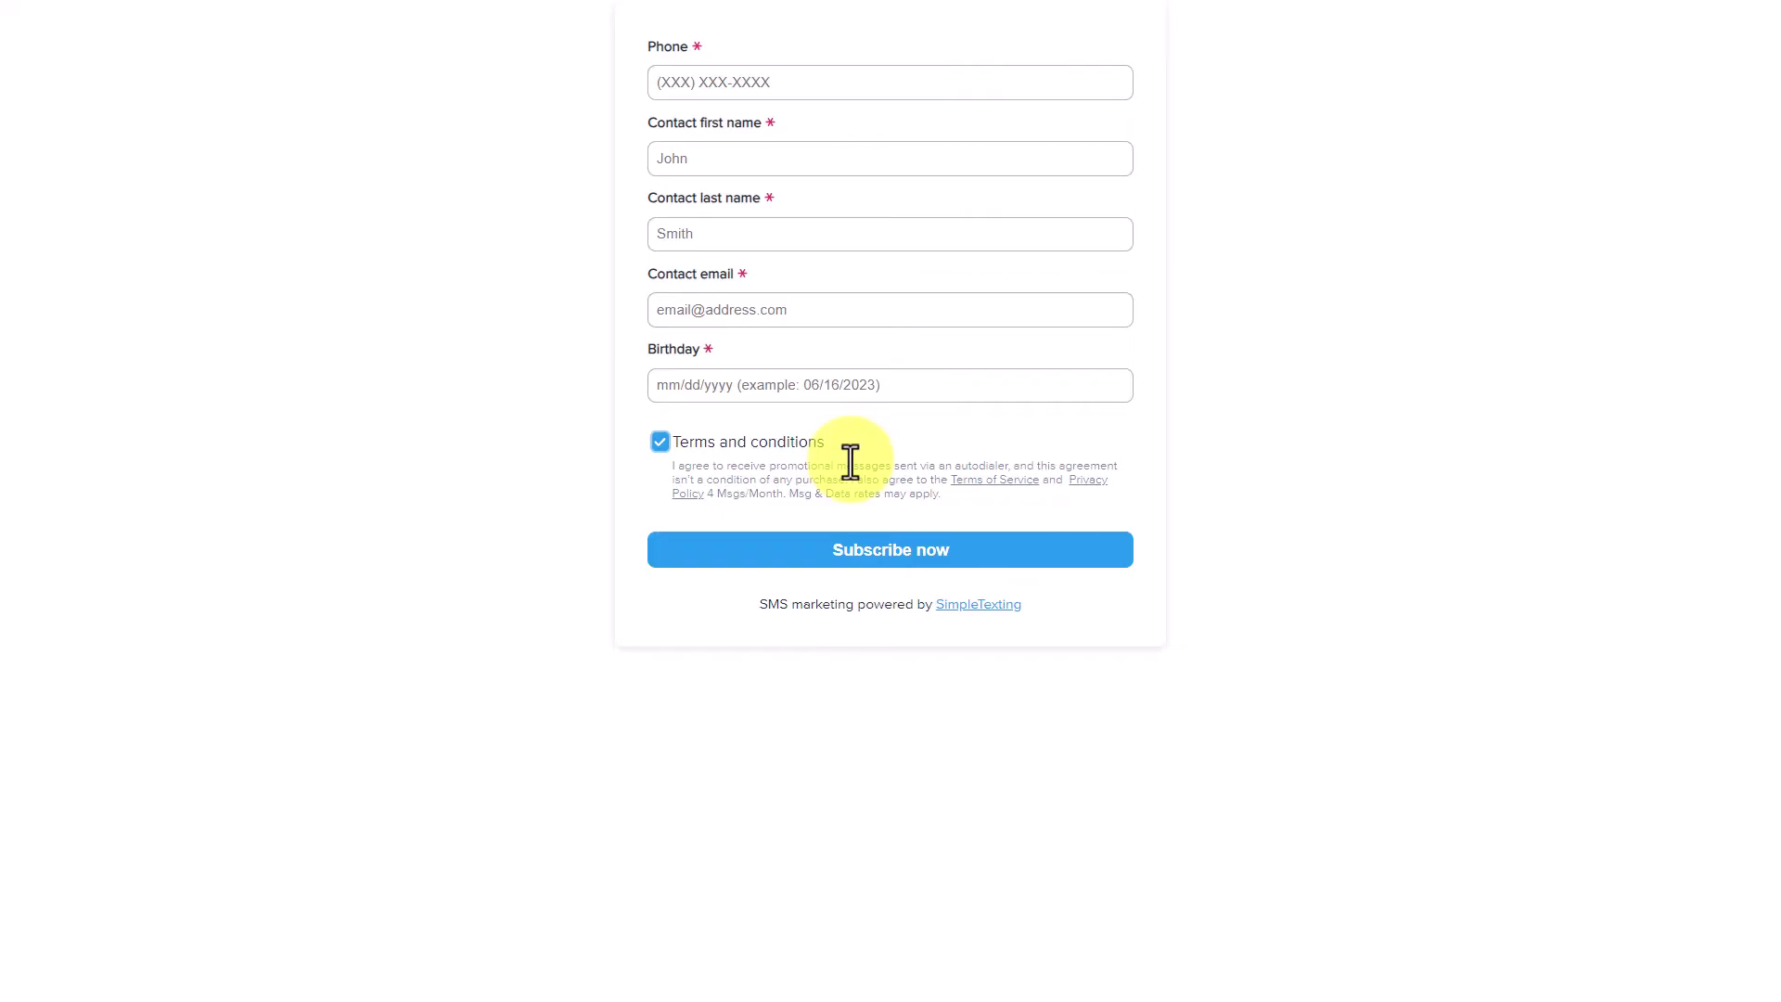
- Try the terms and conditions checkbox on the live sign-up form, and open the sent campaigns overview
{"action": "left_click", "coordinate": [660, 443]}
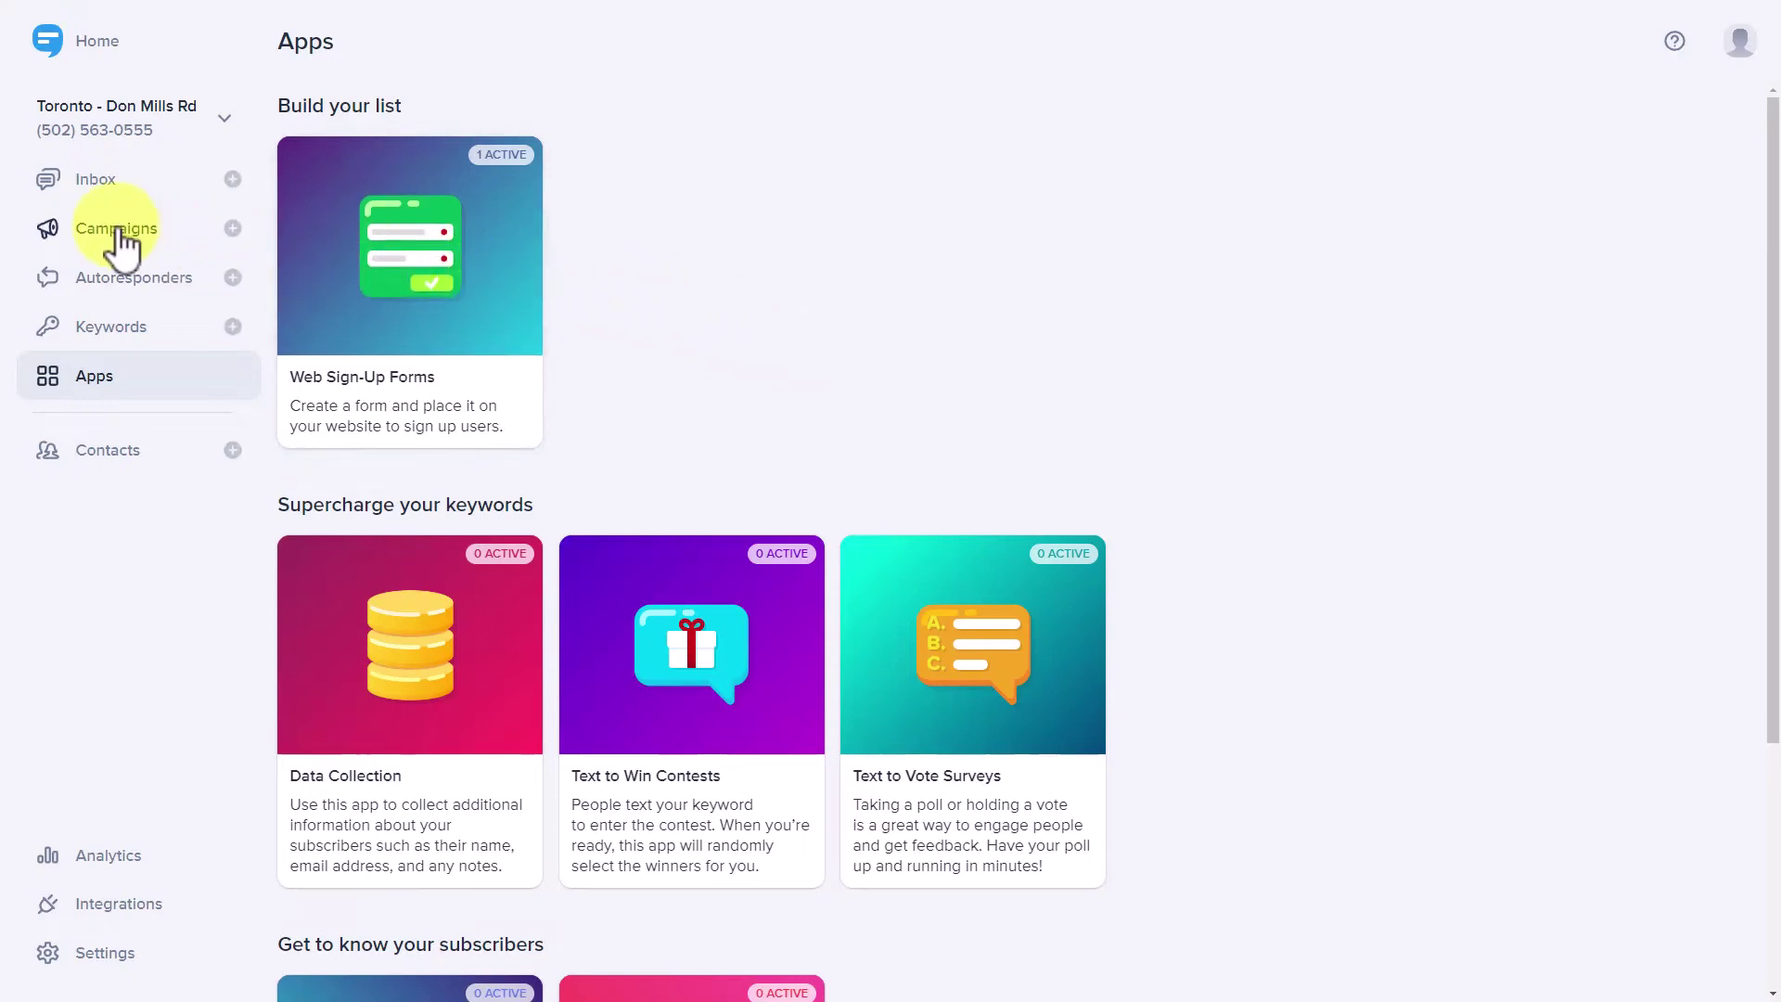
{"action": "left_click", "coordinate": [119, 232]}
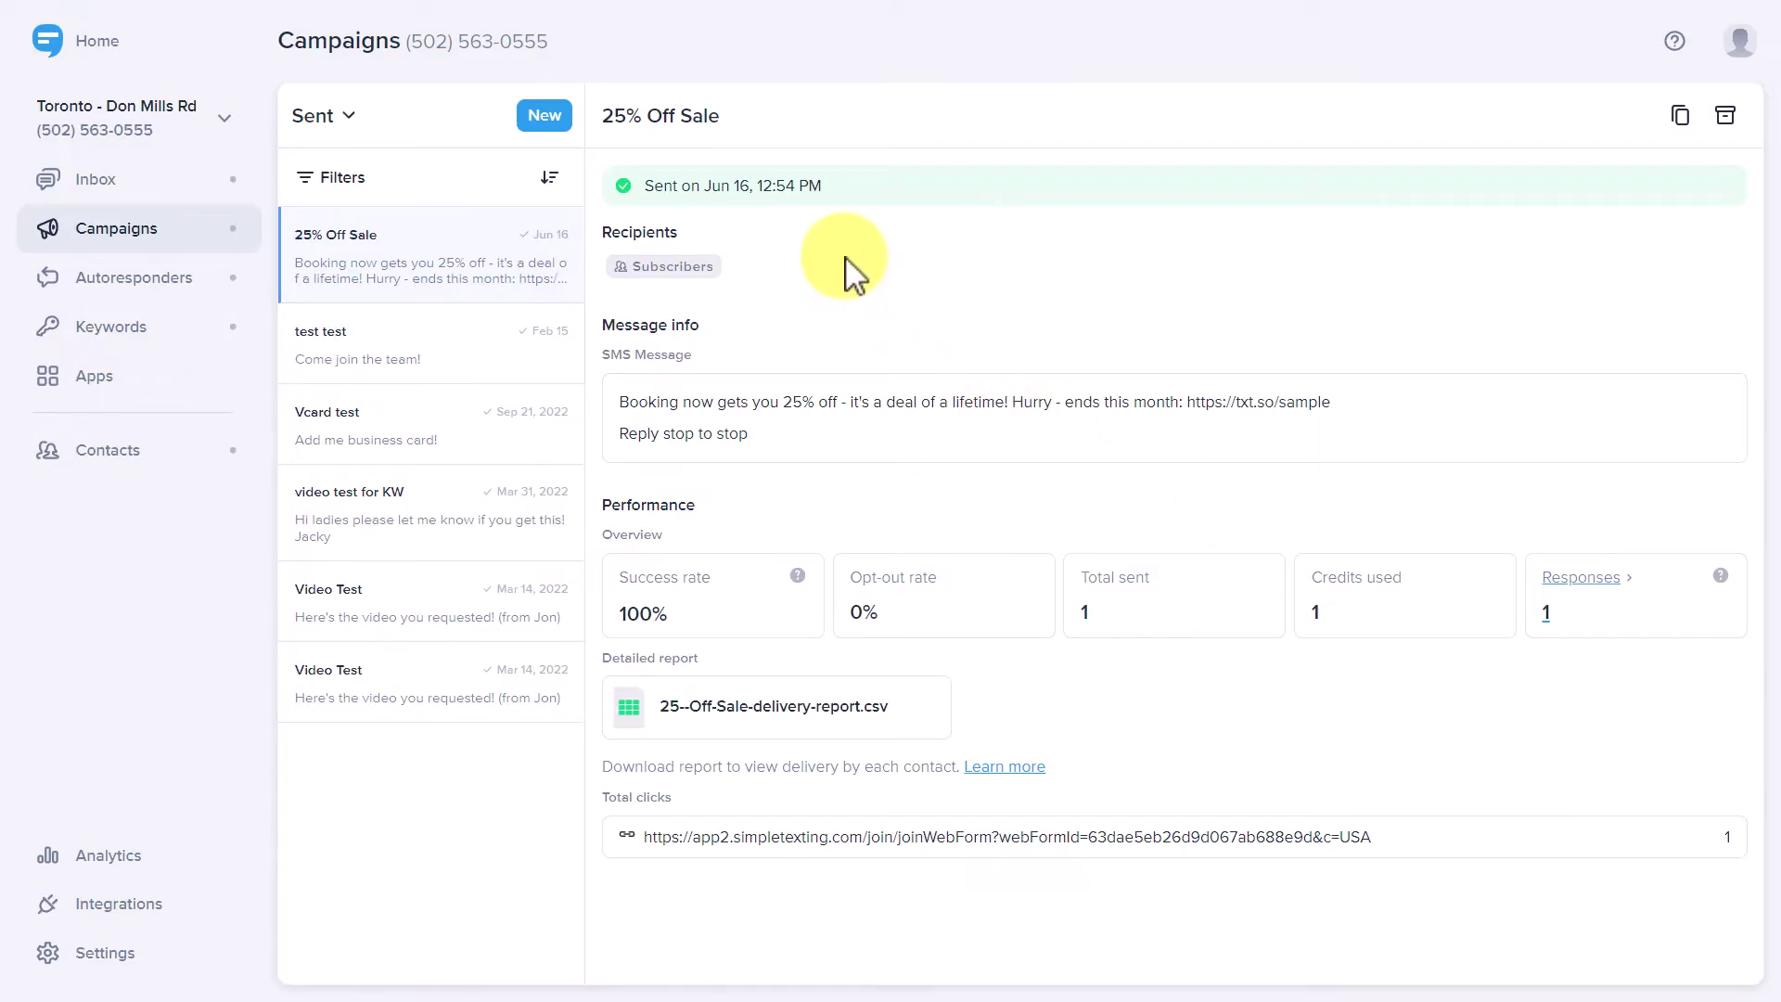
- Start a new SMS campaign and name it "Buy 1 Get One"
{"action": "left_click", "coordinate": [542, 114]}
{"action": "left_click", "coordinate": [691, 179]}
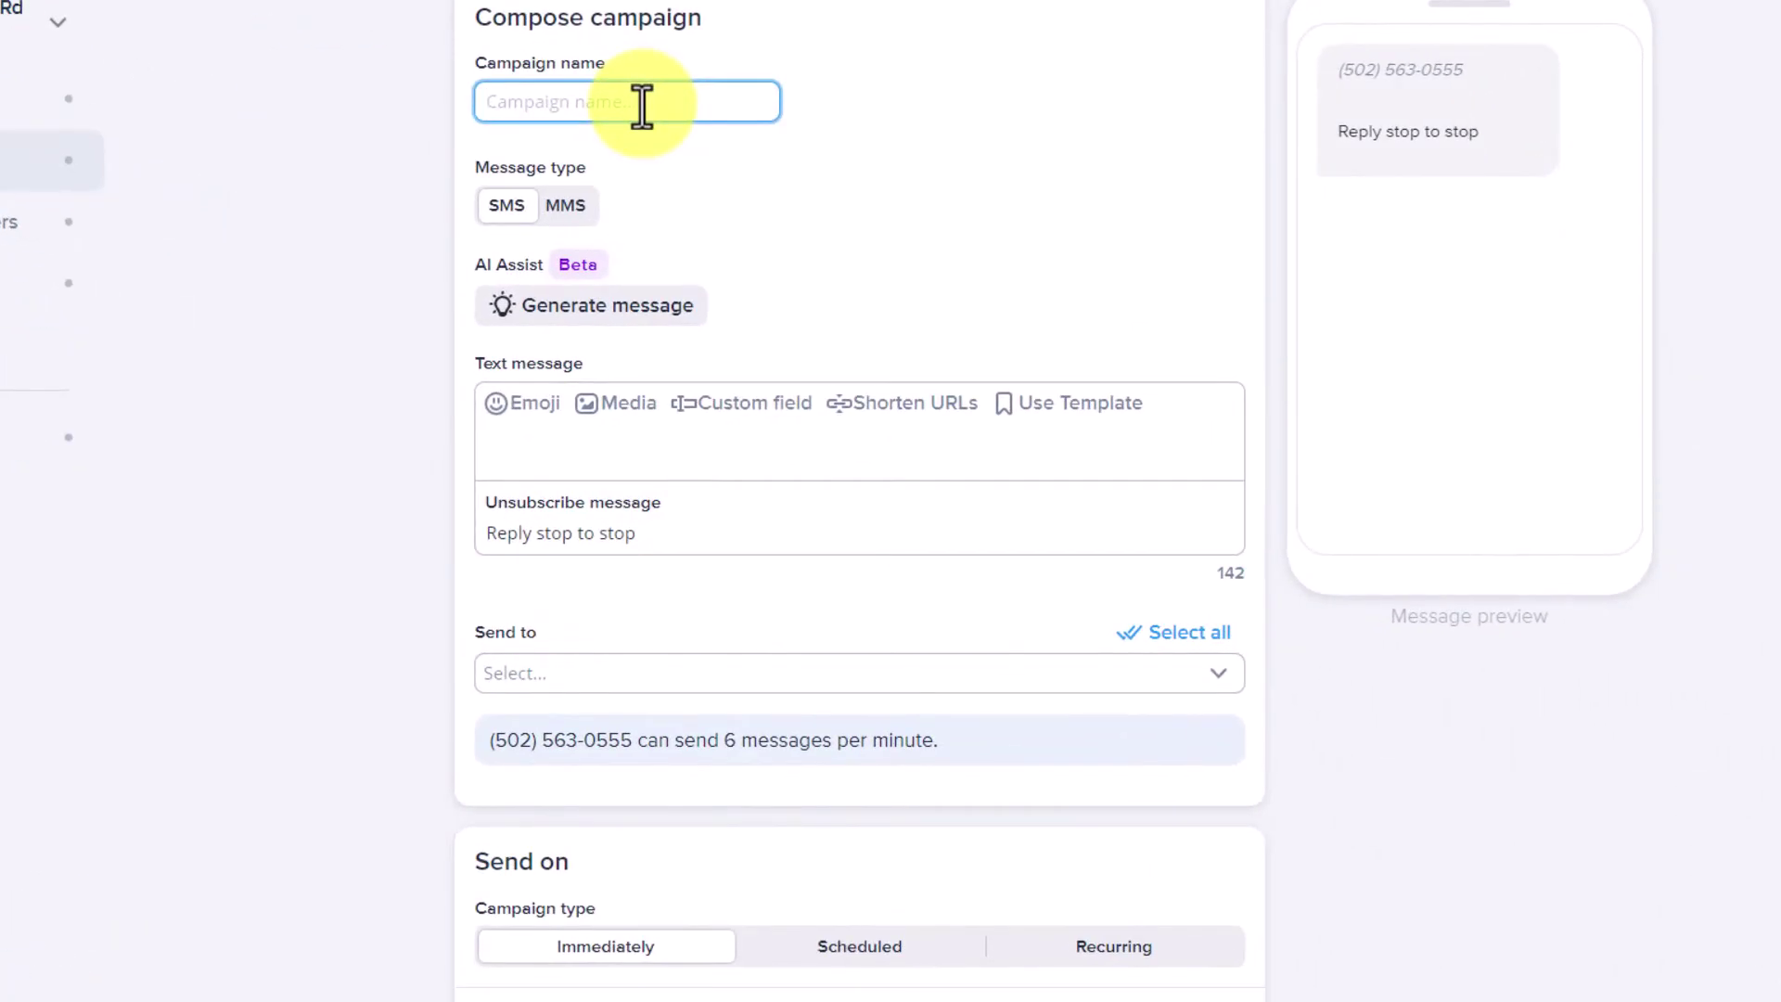
{"action": "type", "text": "Buy 1 Get One"}
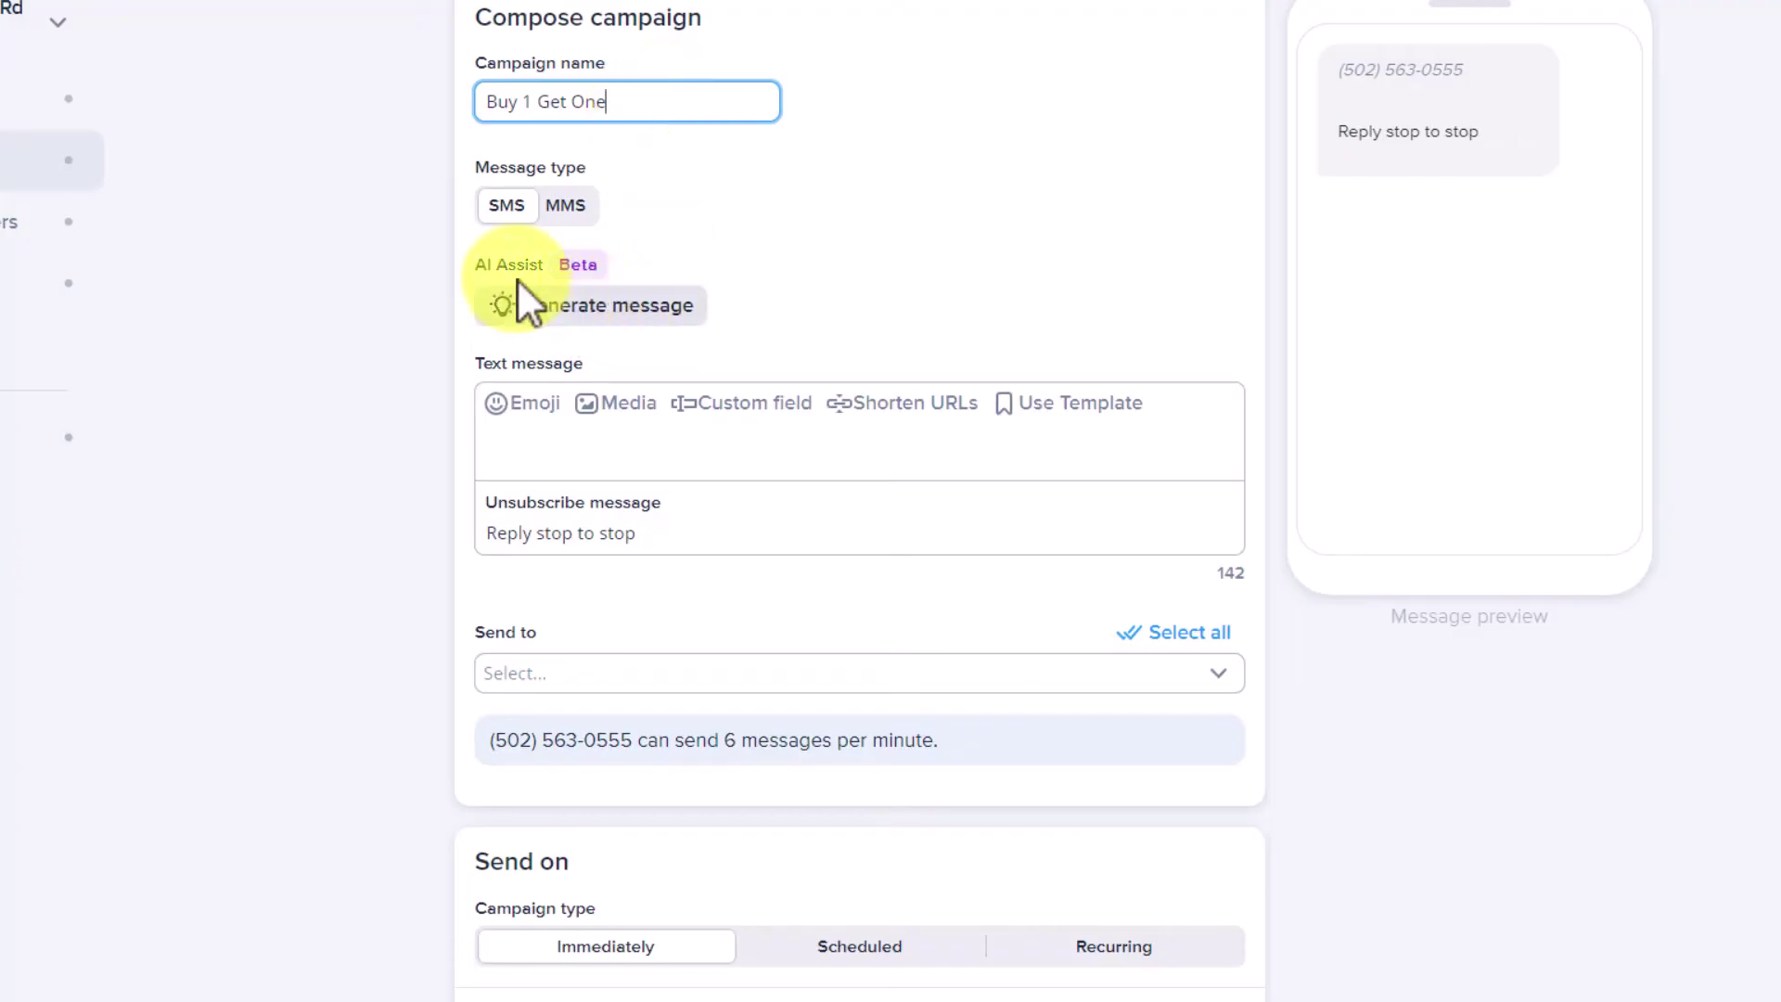
{"action": "left_click", "coordinate": [575, 448]}
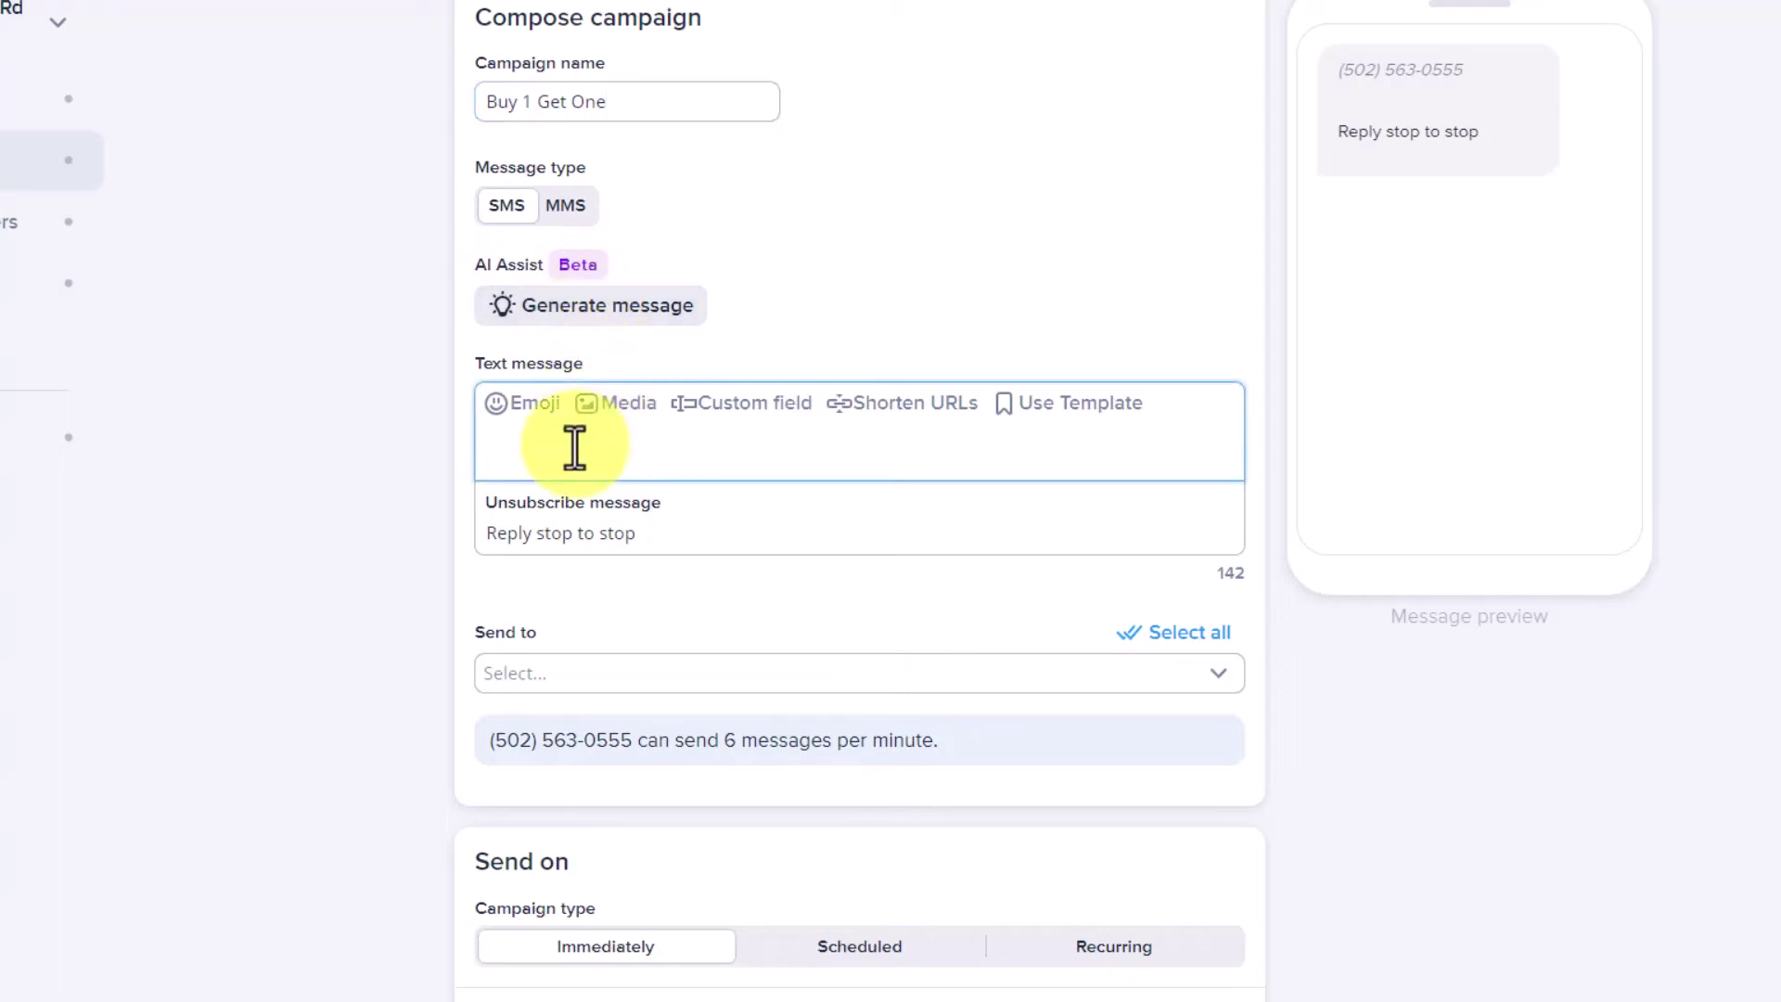
{"action": "type", "text": "This weekend only, Buy 1 course, and Get a 2nd course for FREE! Make your picks now: https://app2.simpletexting.com/join/joinWebForm?webFormId=63dae5eb26d9d067ab688e9d&c=USA"}
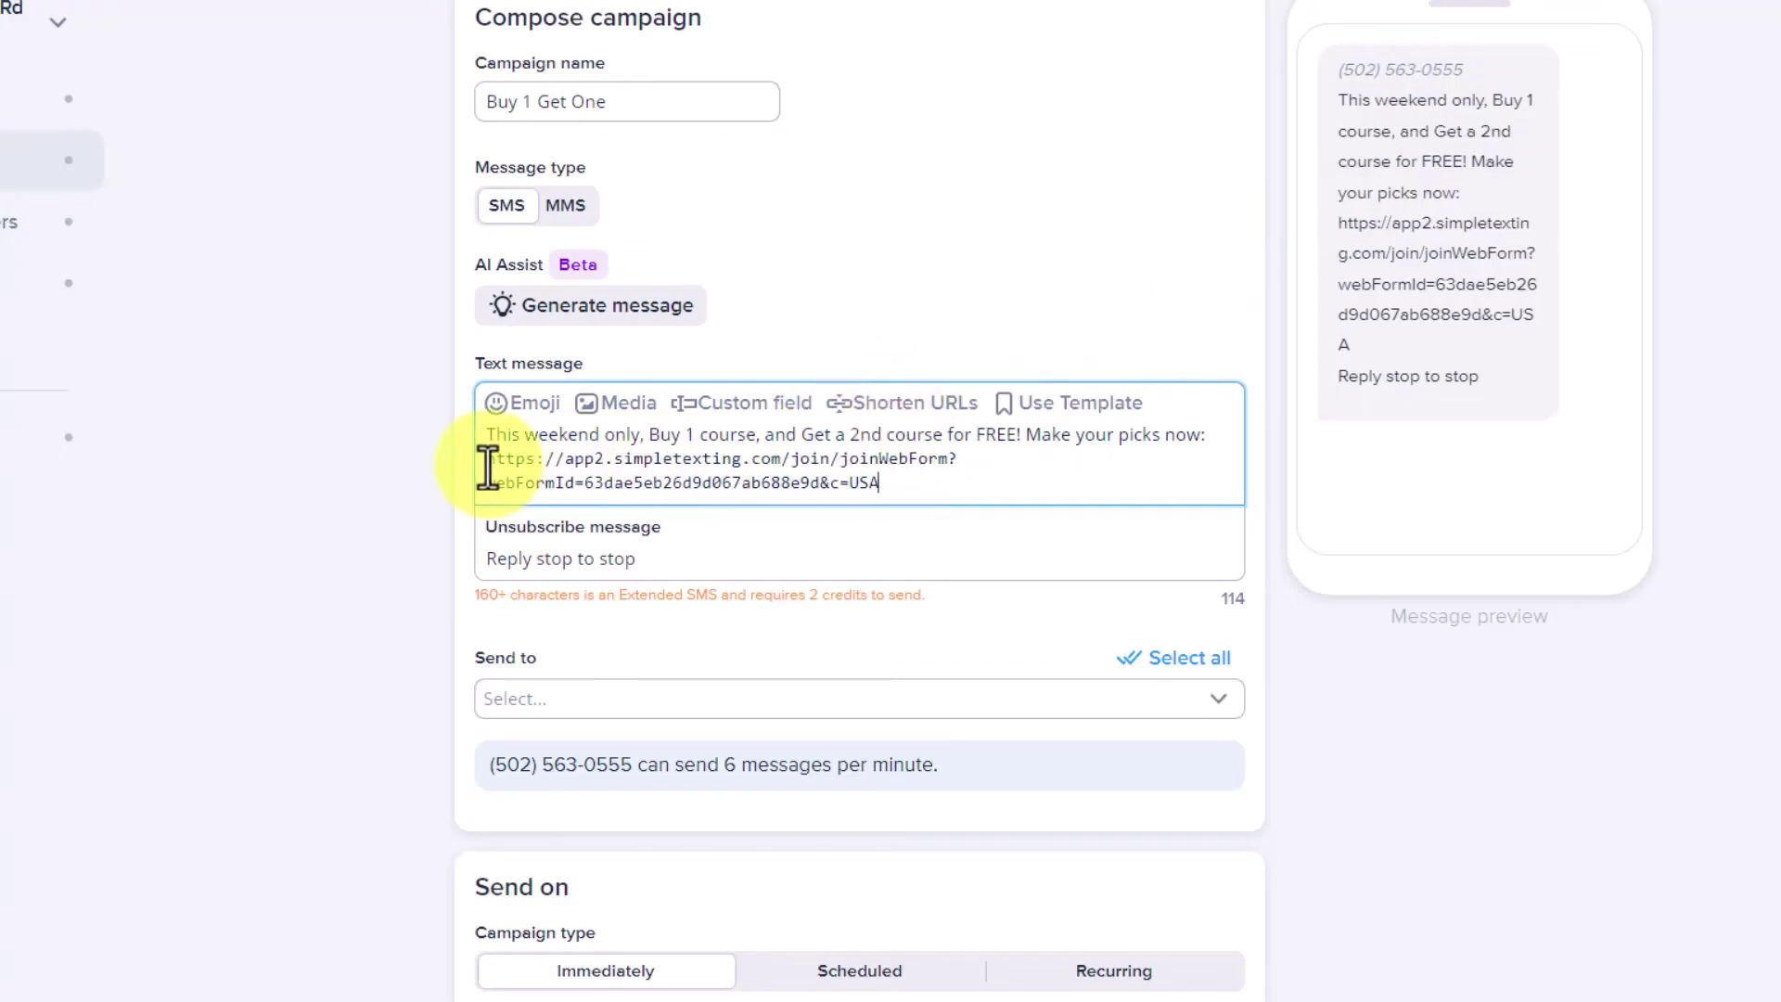
{"action": "left_click_drag", "start_coordinate": [486, 458], "coordinate": [878, 482]}
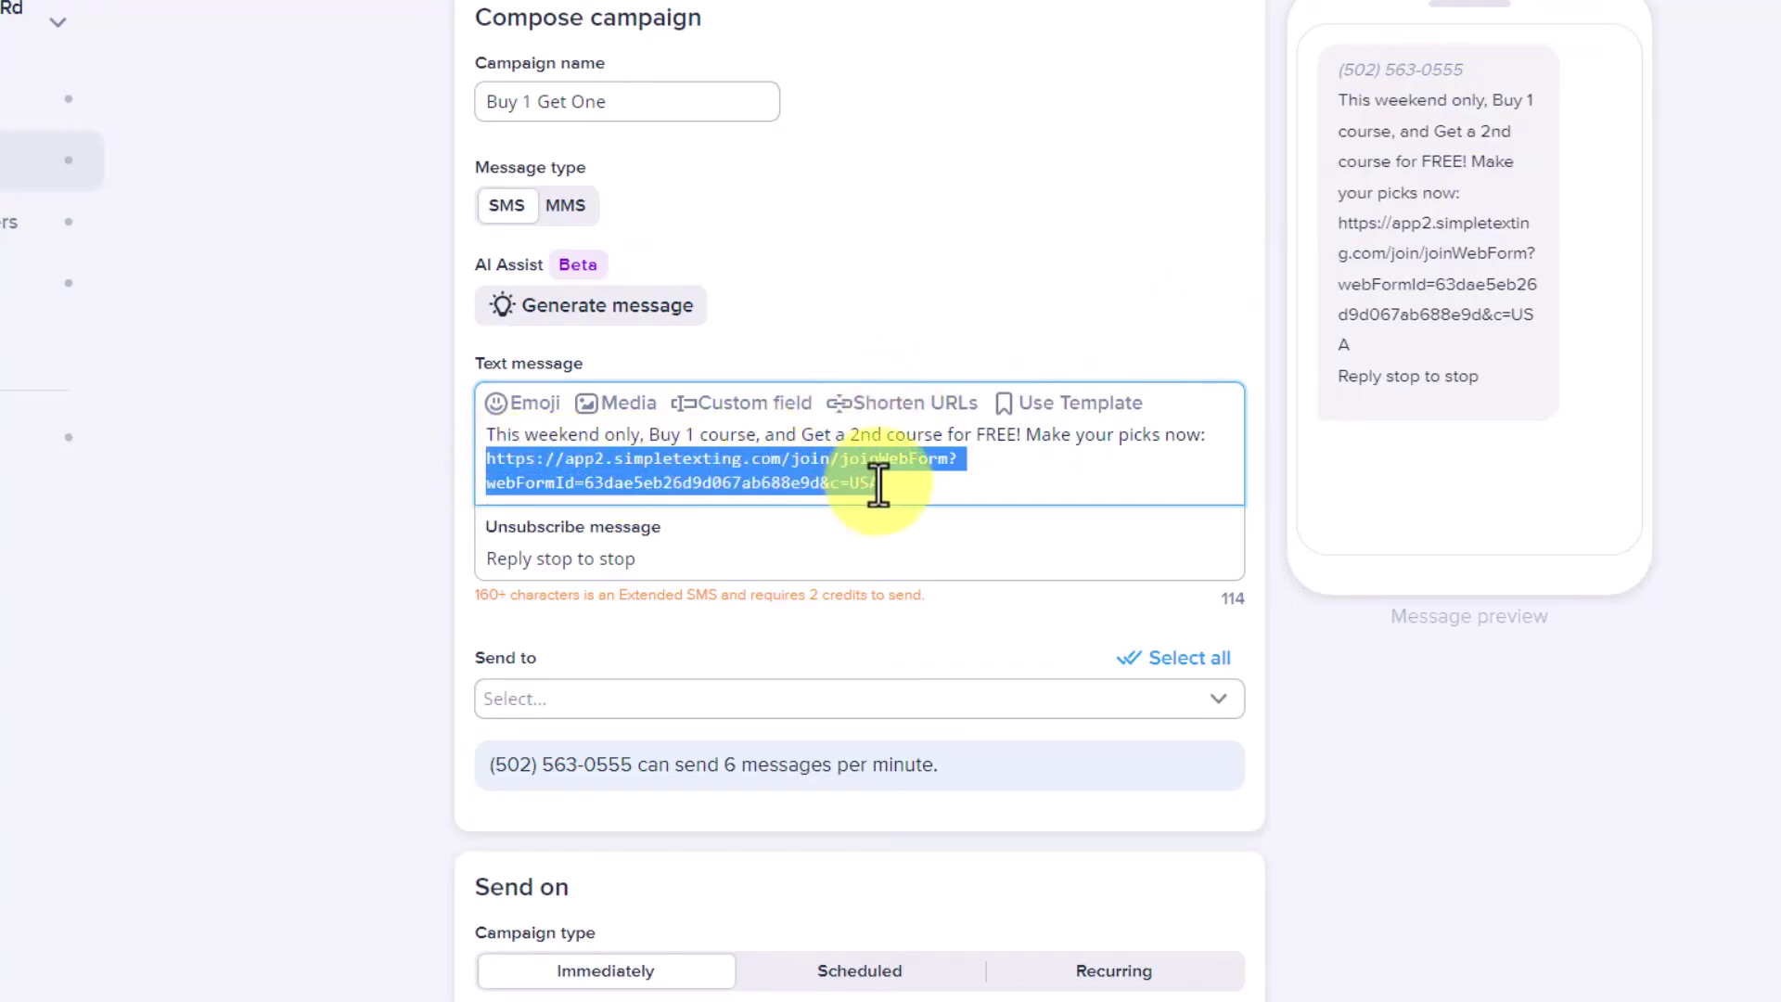
{"action": "left_click", "coordinate": [886, 408]}
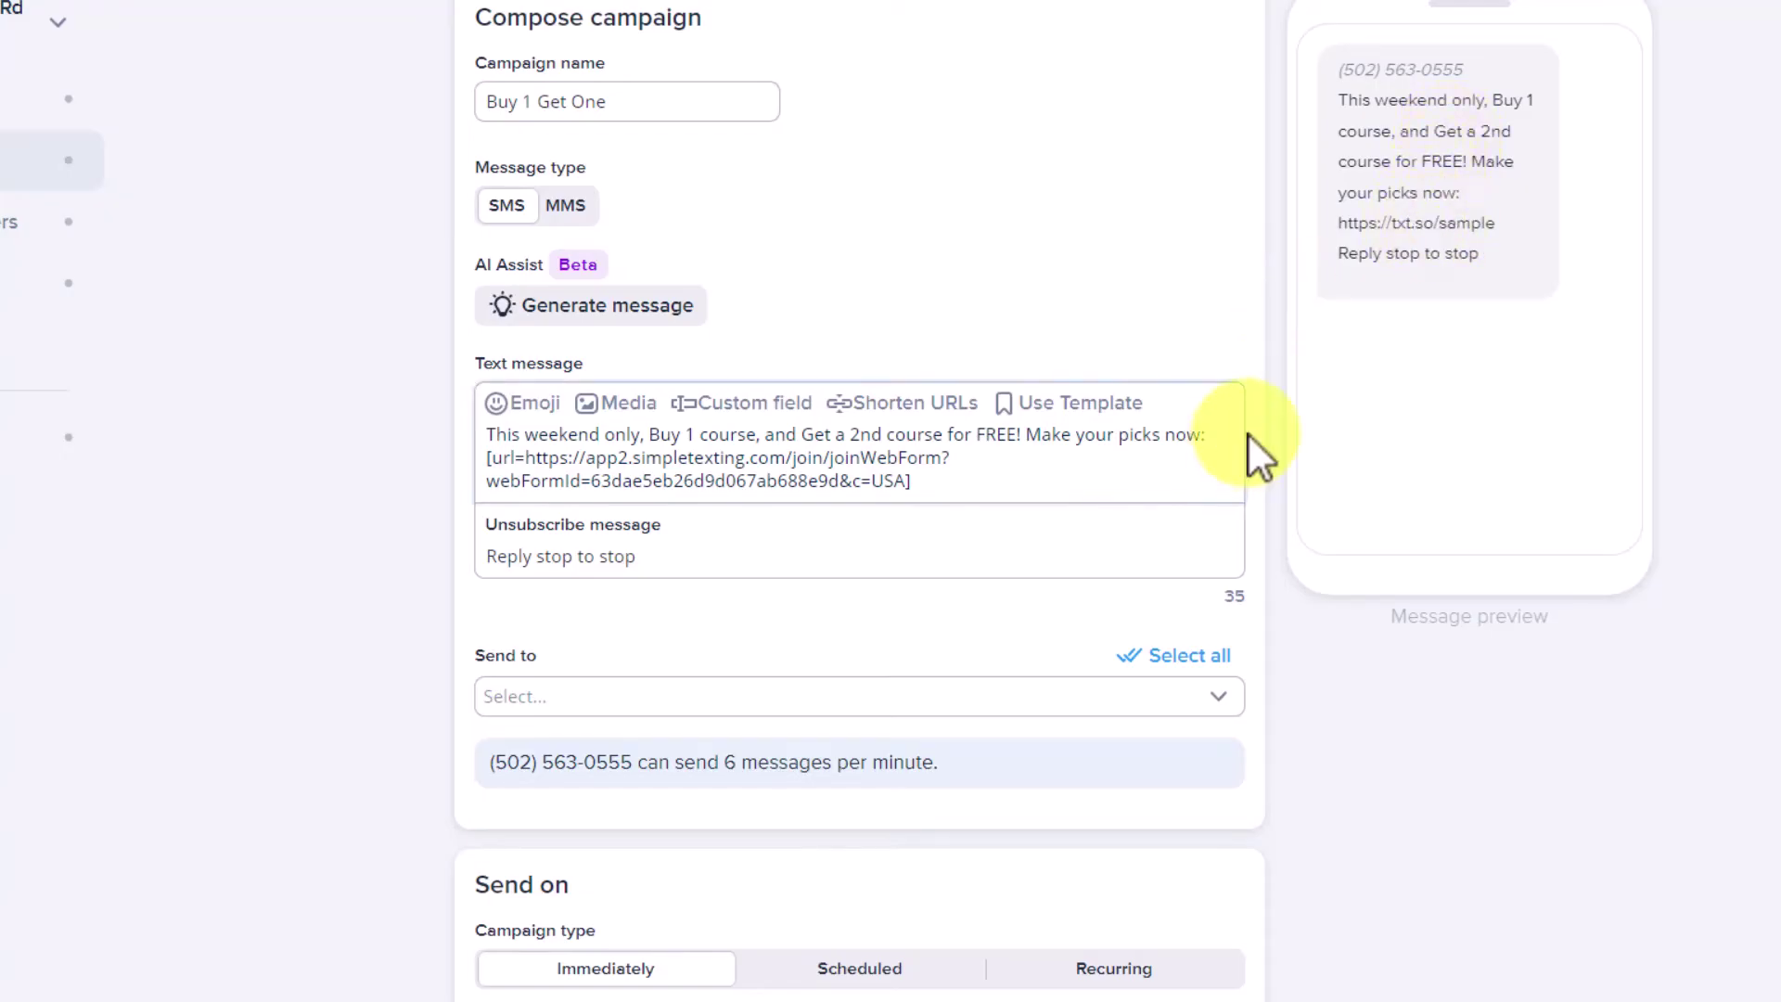
- Insert a blank line before "Reply stop to stop" in the campaign's unsubscribe message
{"action": "left_click", "coordinate": [788, 529]}
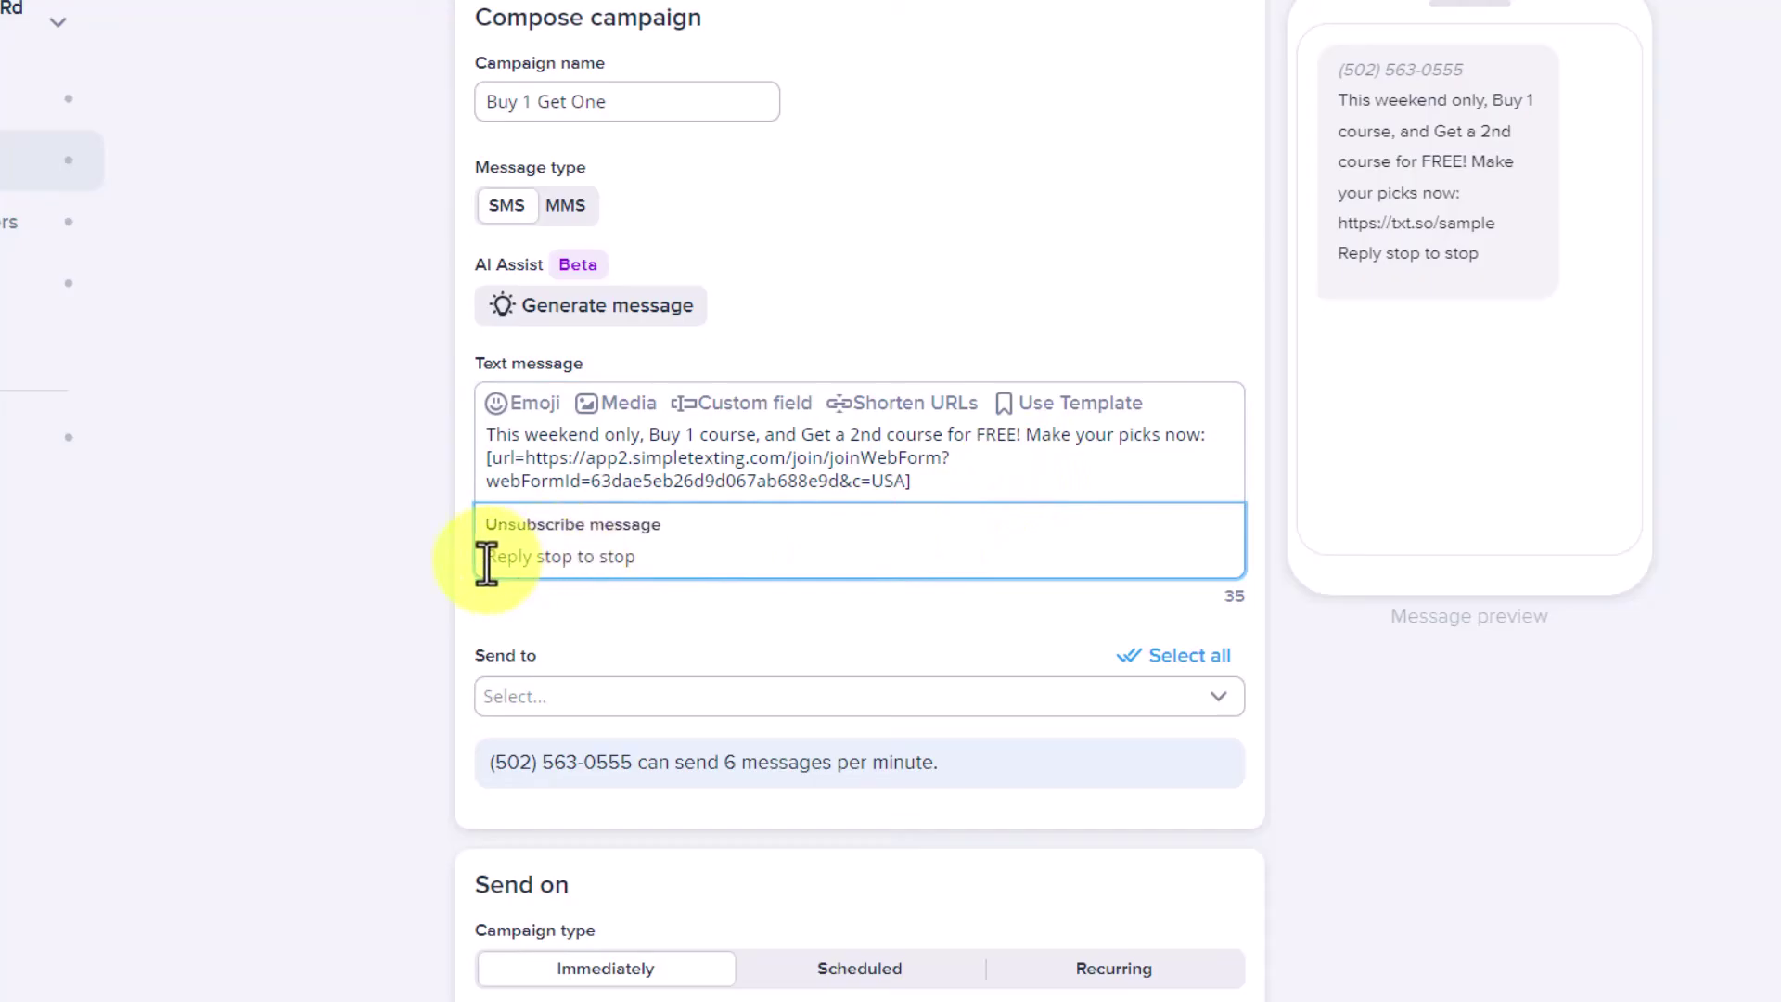
{"action": "key", "text": "Return"}
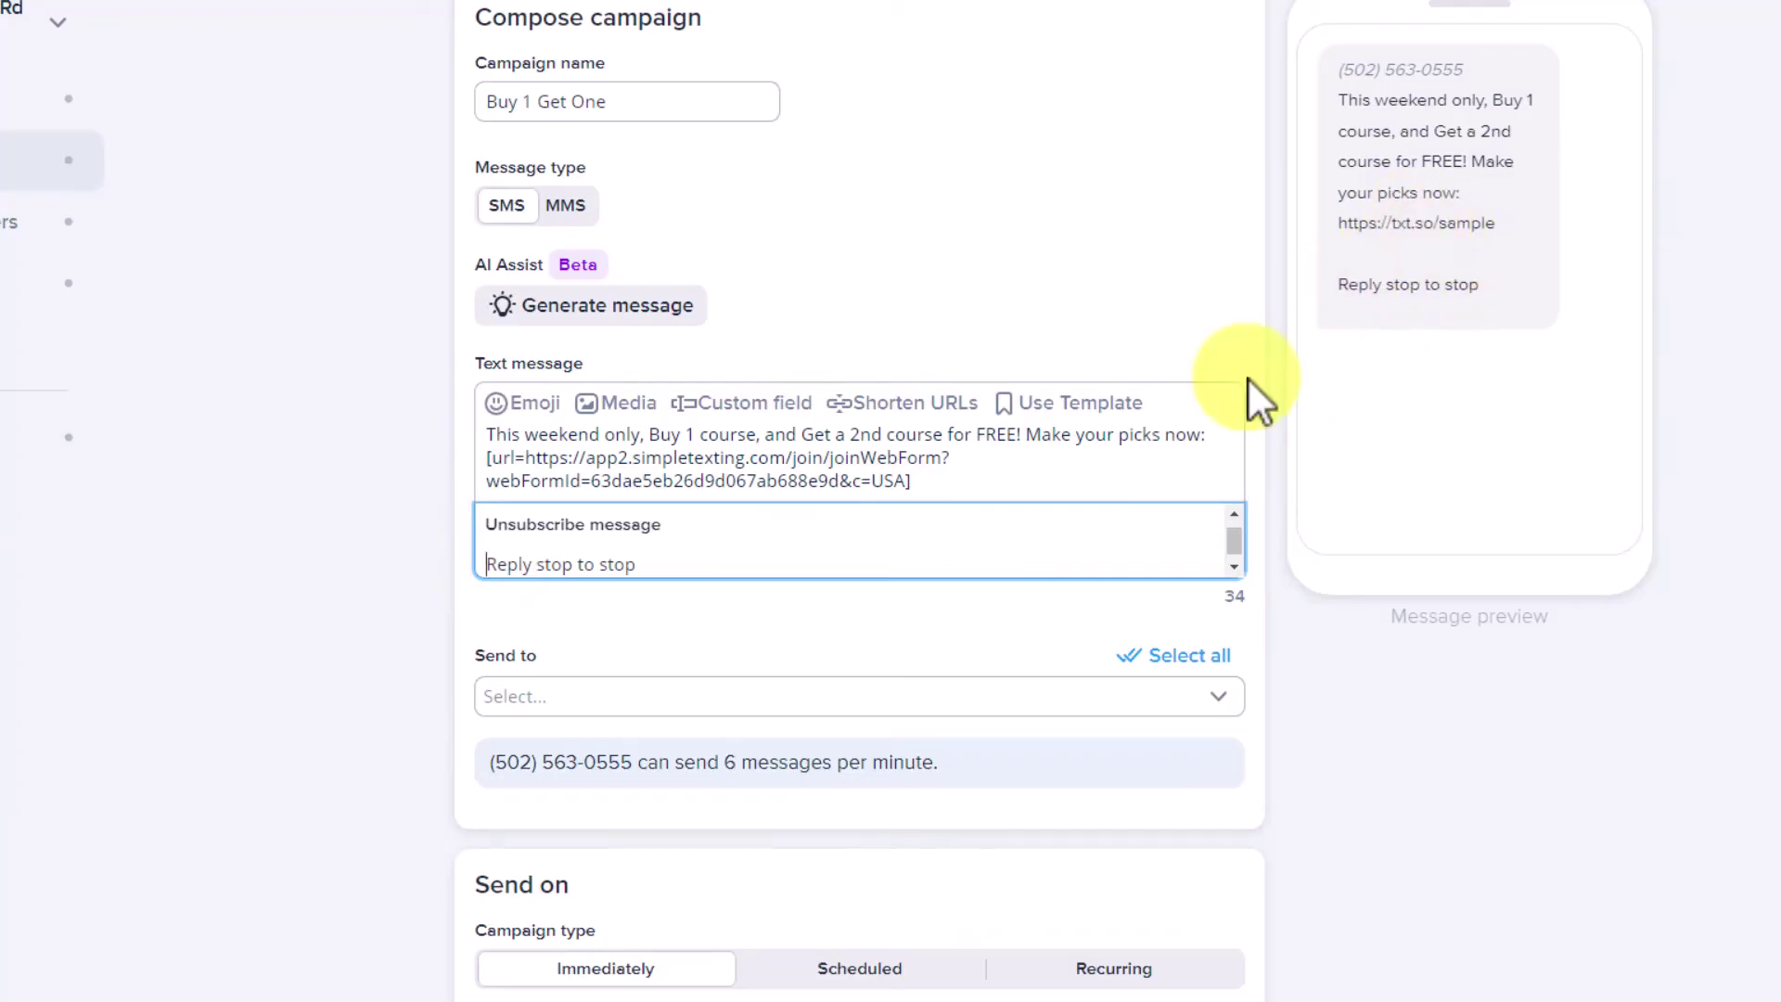
{"action": "left_click", "coordinate": [828, 629]}
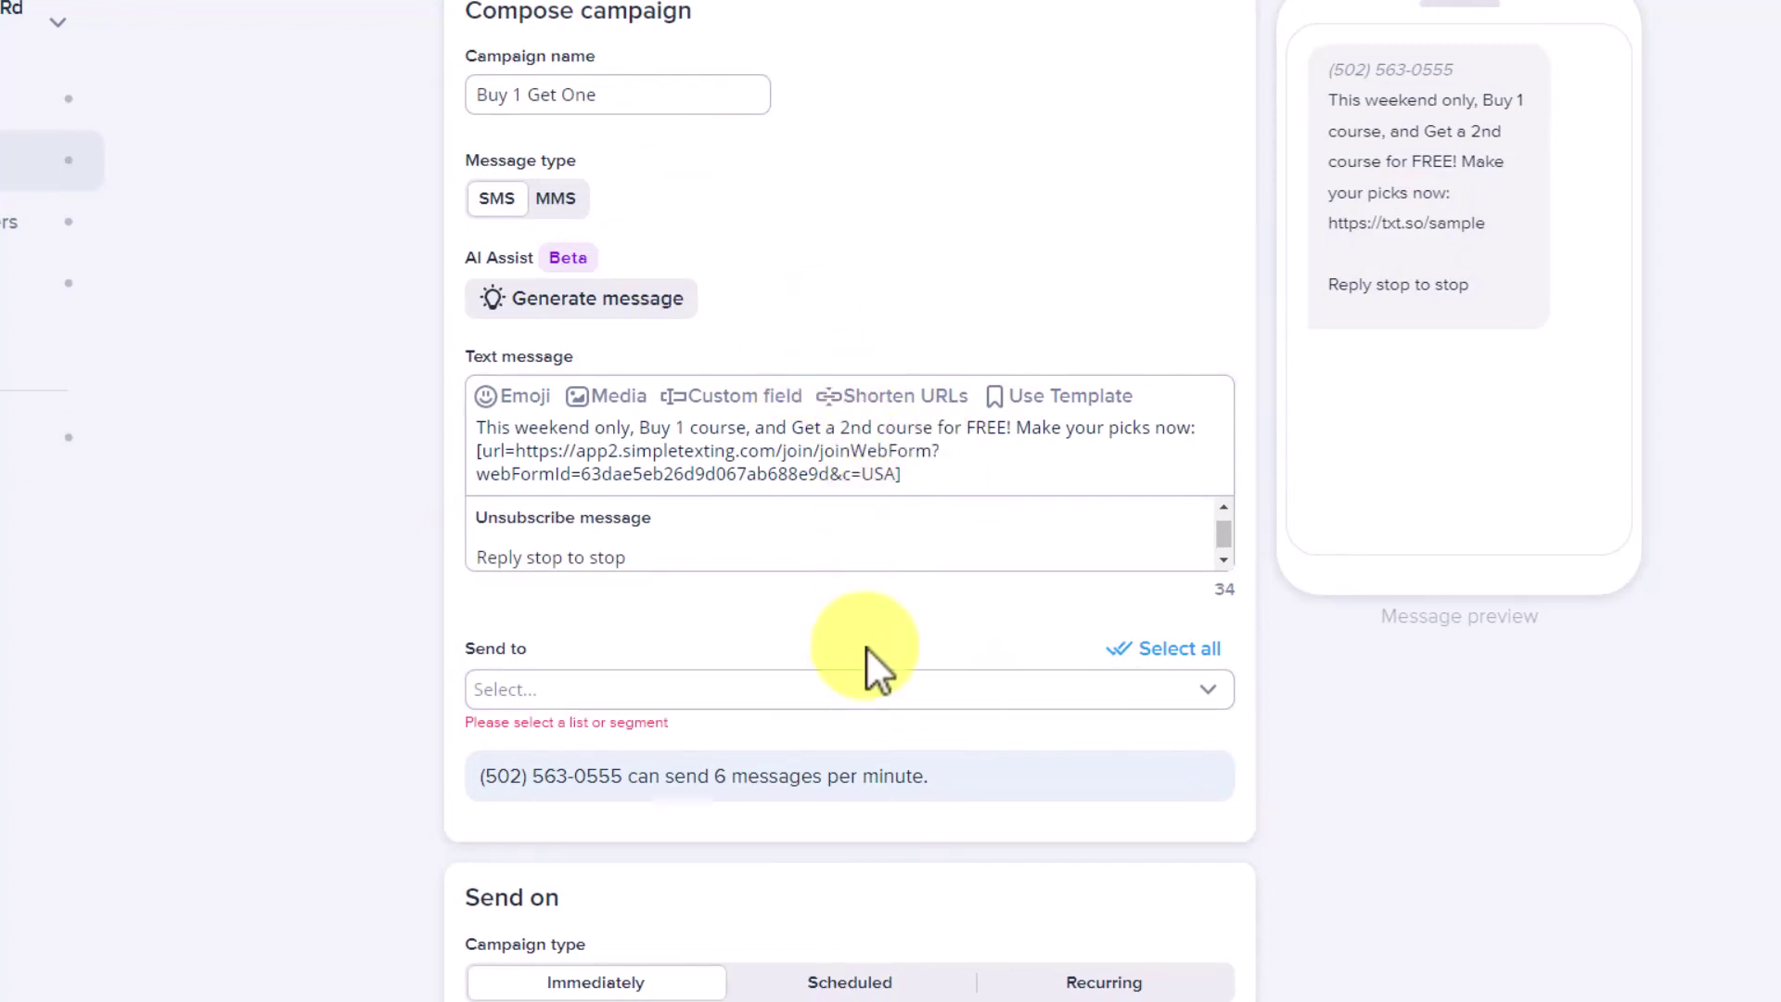
- Choose the Subscribers list as the recipient of the campaign
{"action": "left_click", "coordinate": [849, 688]}
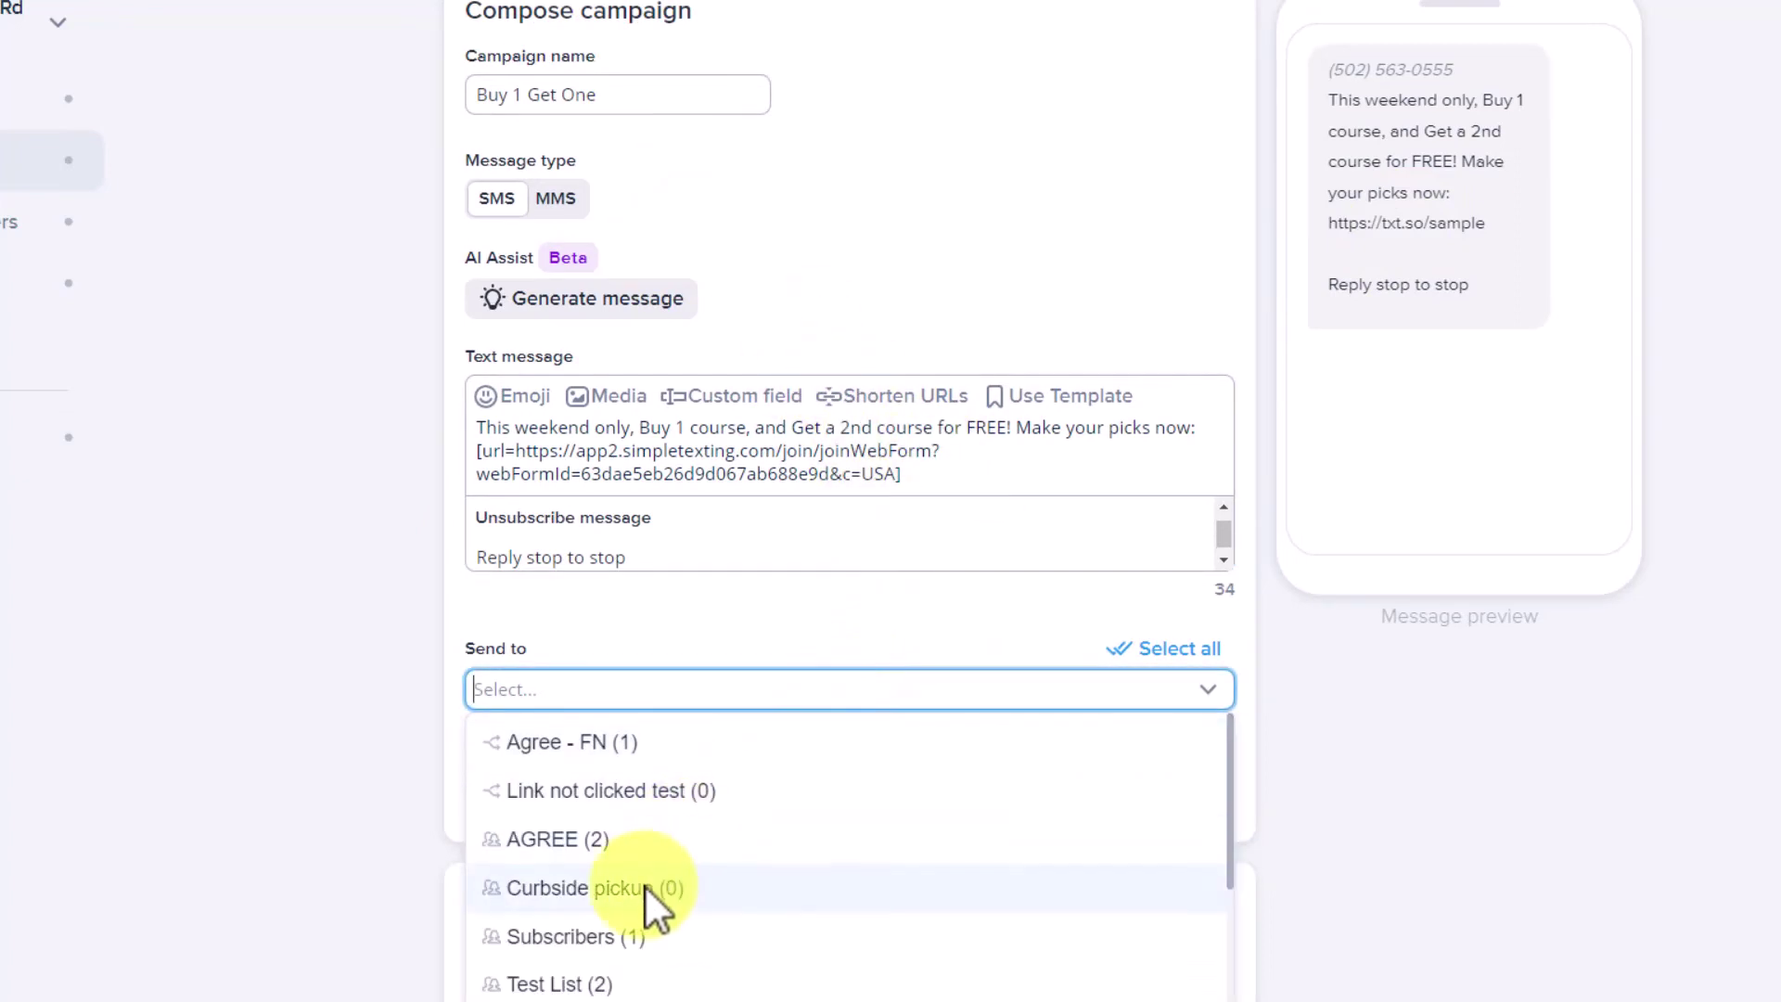
{"action": "left_click", "coordinate": [527, 939]}
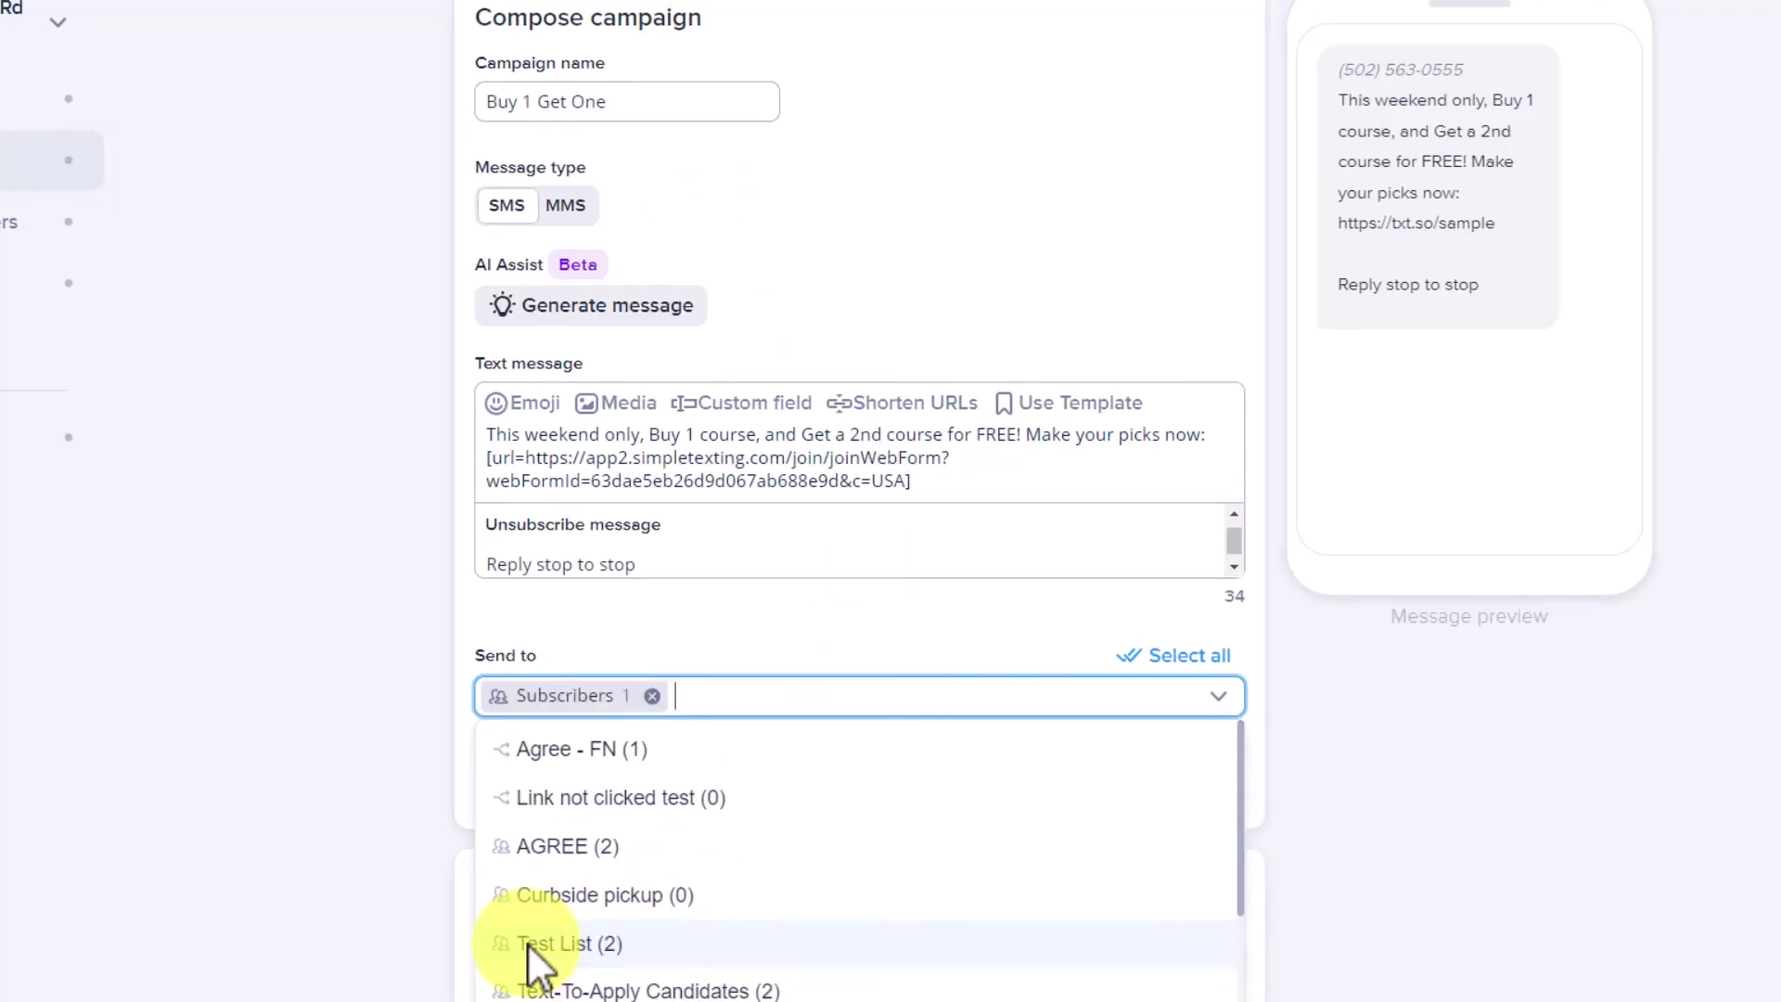
{"action": "left_click", "coordinate": [779, 696]}
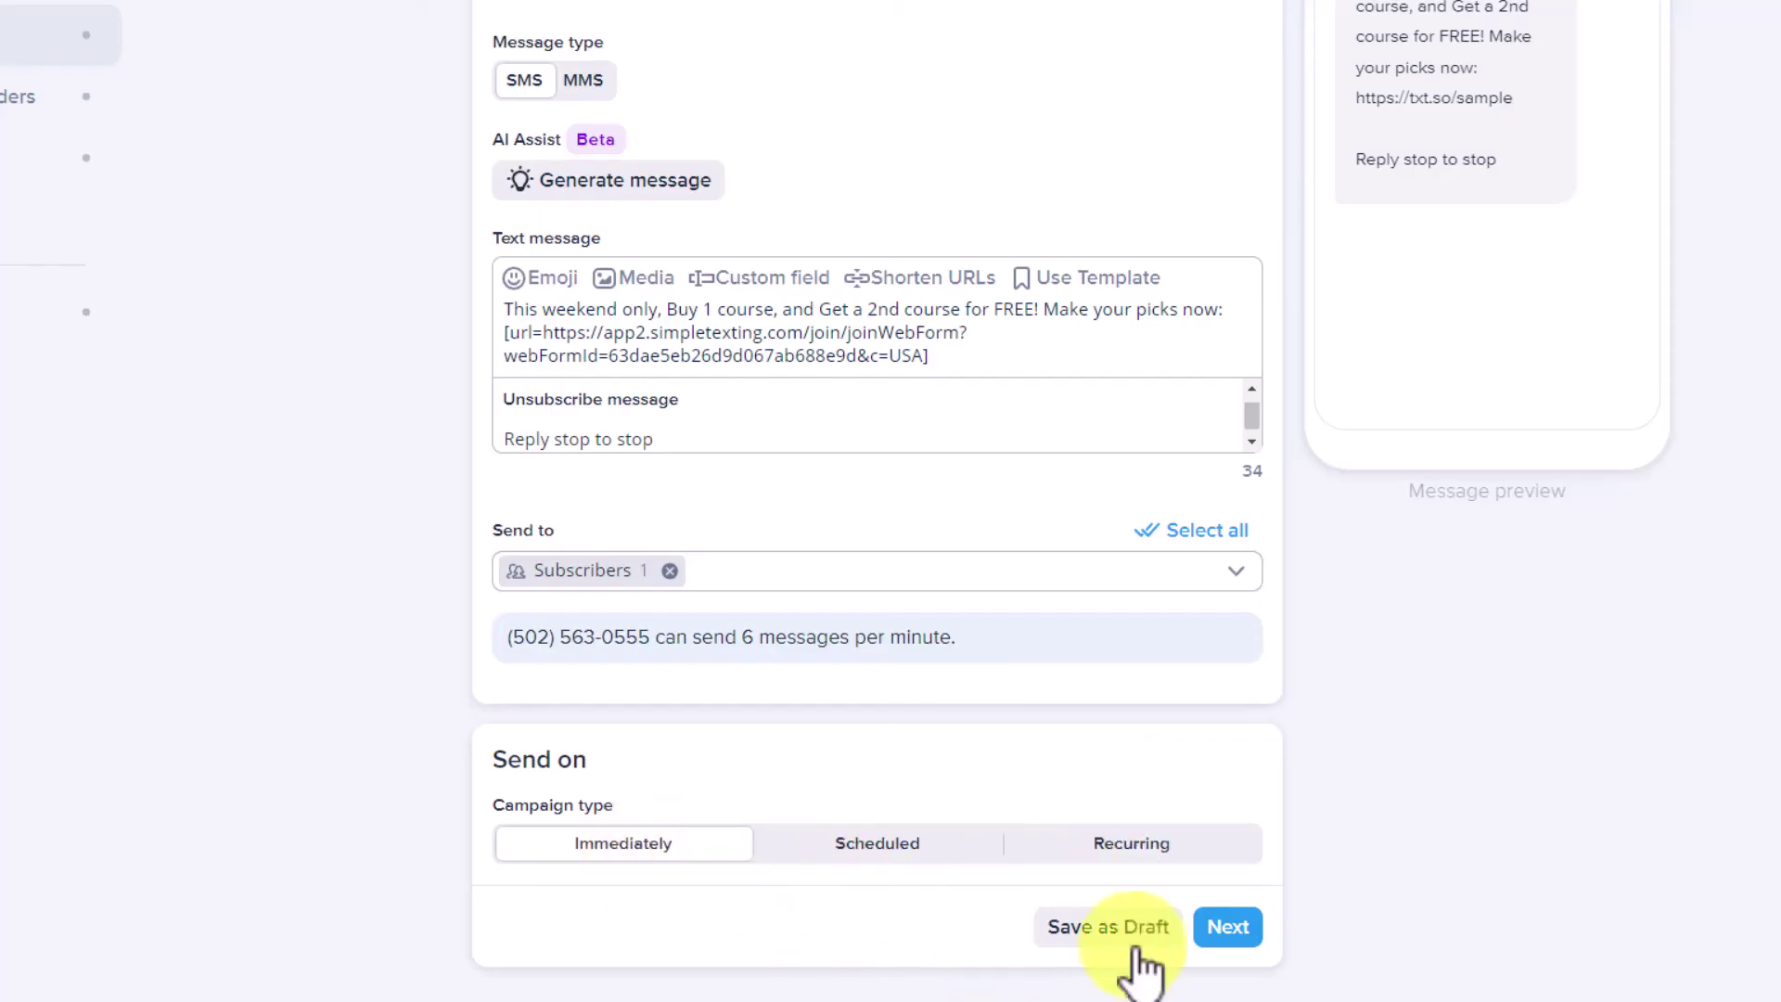
- Review the campaign summary, send the campaign immediately, and open the inbox
{"action": "left_click", "coordinate": [1227, 928]}
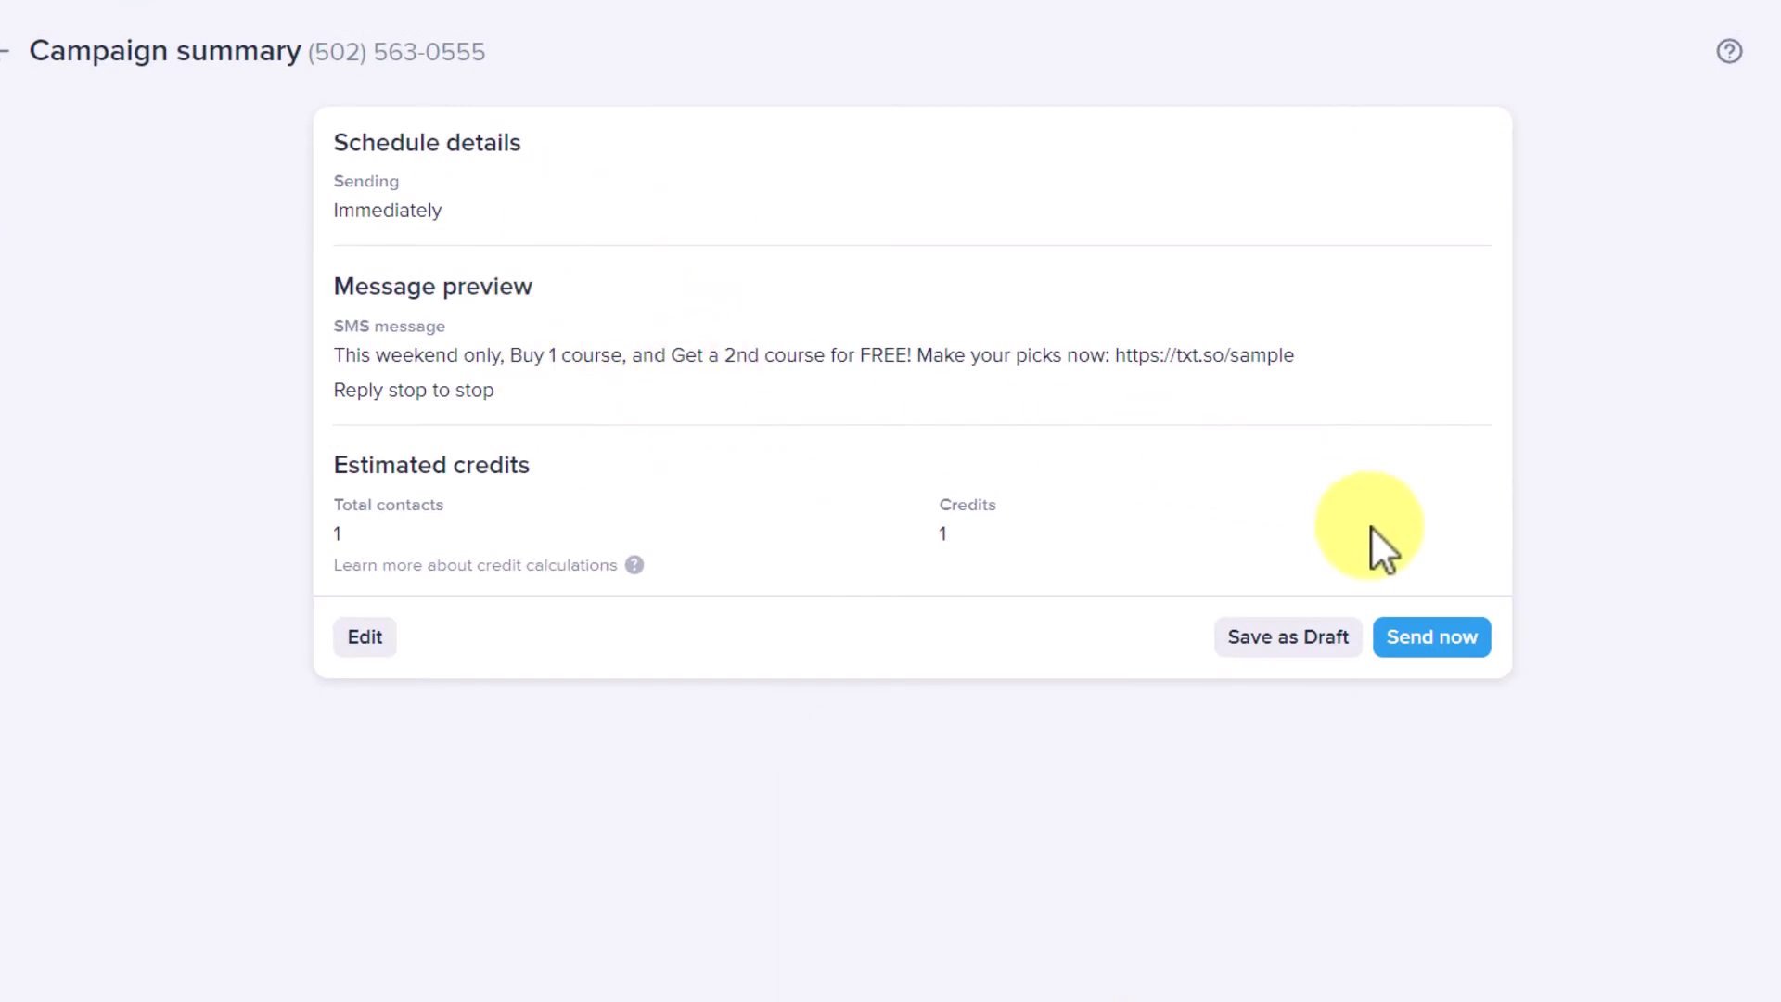
{"action": "left_click", "coordinate": [1415, 640]}
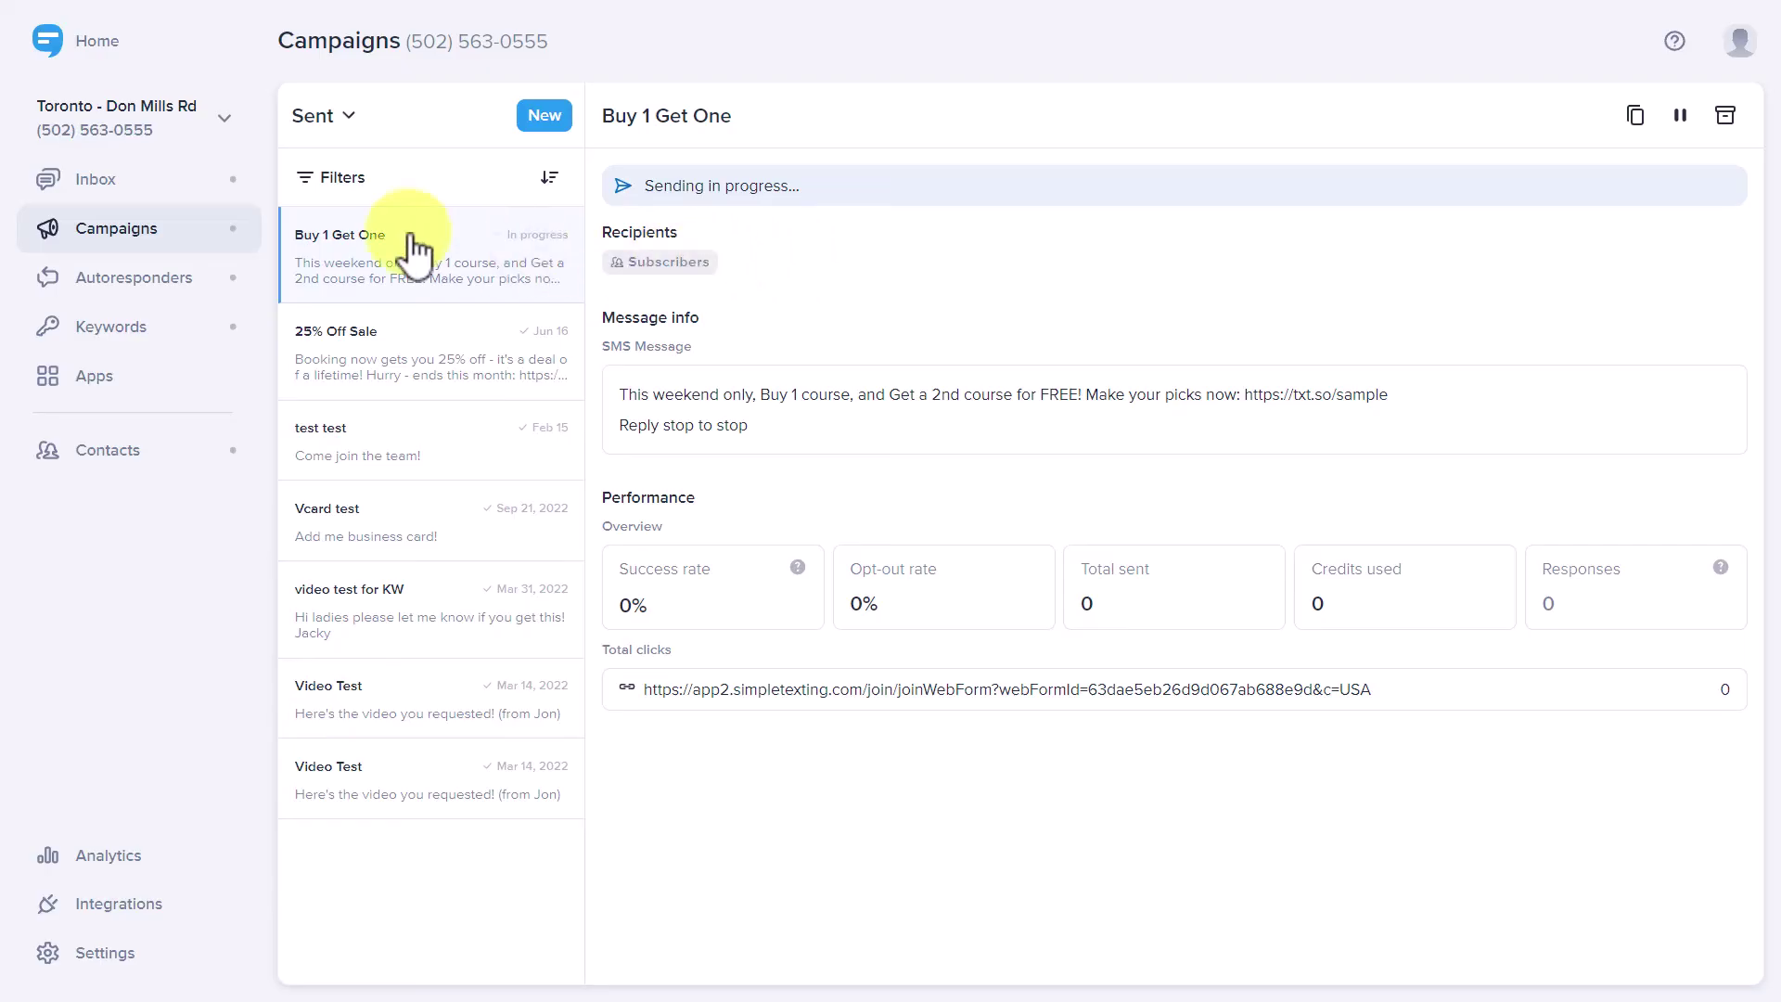
{"action": "left_click", "coordinate": [113, 181]}
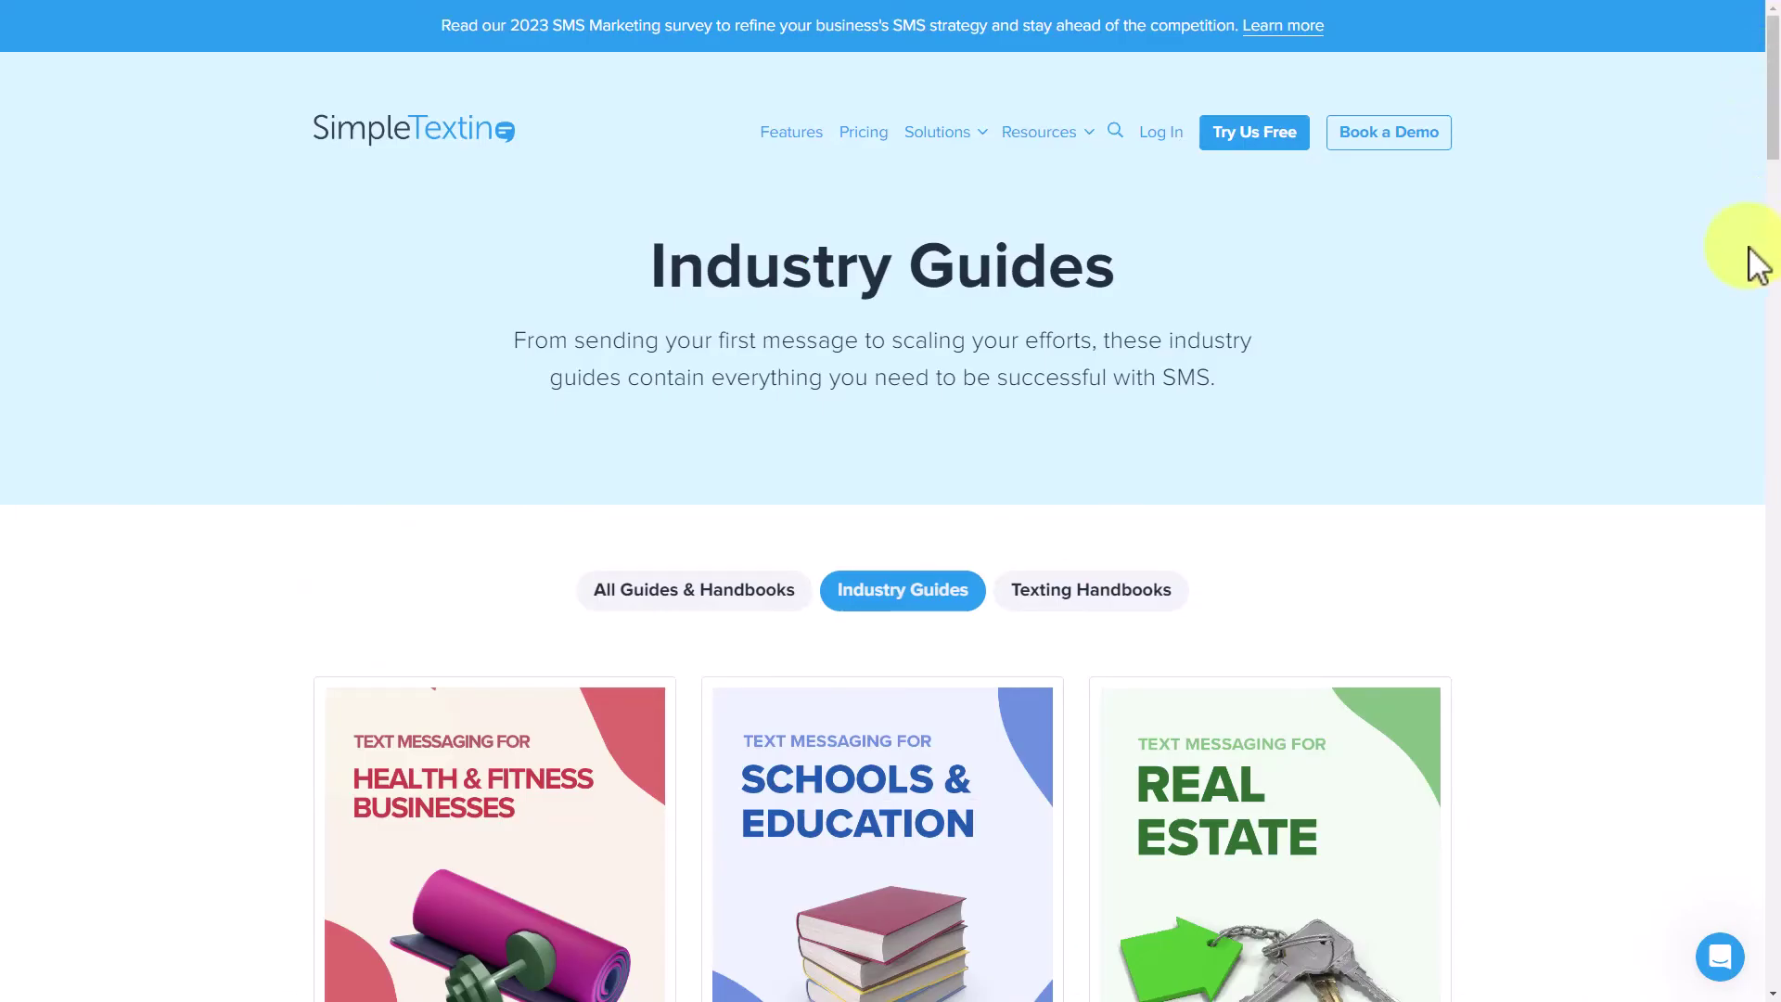
- Browse the texting guides for different industries on SimpleTexting's Industry Guides page
{"action": "scroll", "coordinate": [1749, 268], "scroll_direction": "down", "scroll_amount": 5}
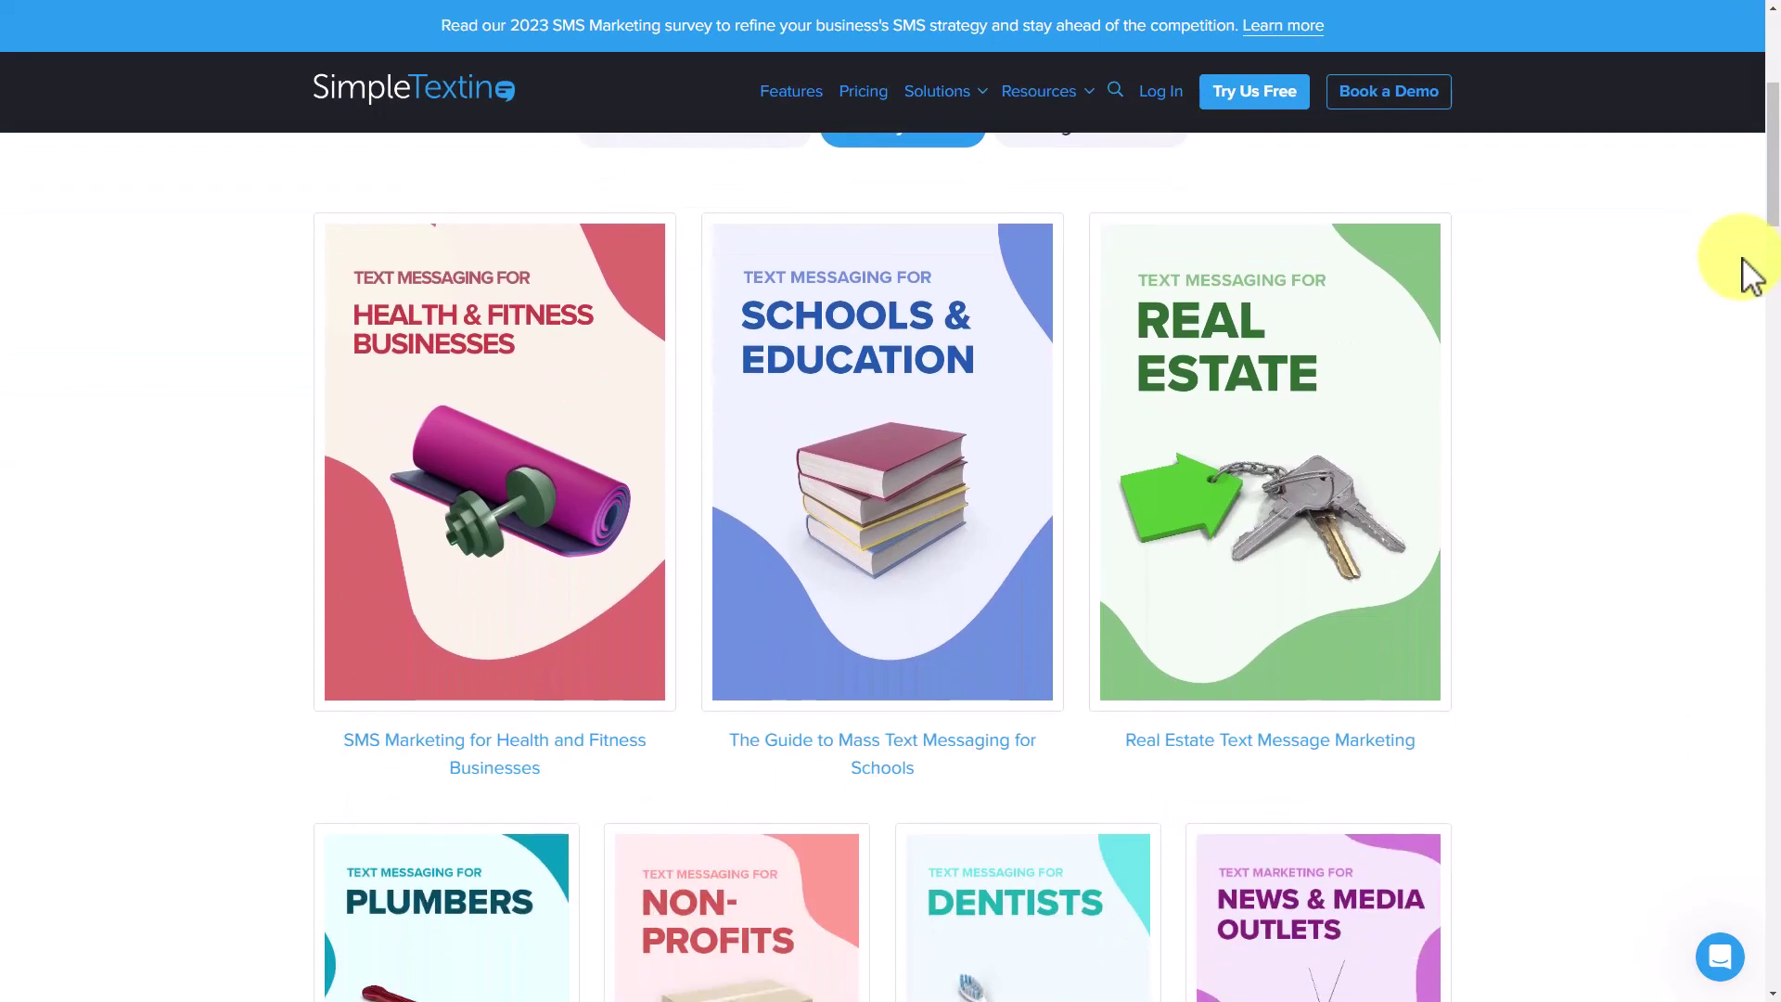
{"action": "scroll", "coordinate": [1685, 334], "scroll_direction": "down", "scroll_amount": 5}
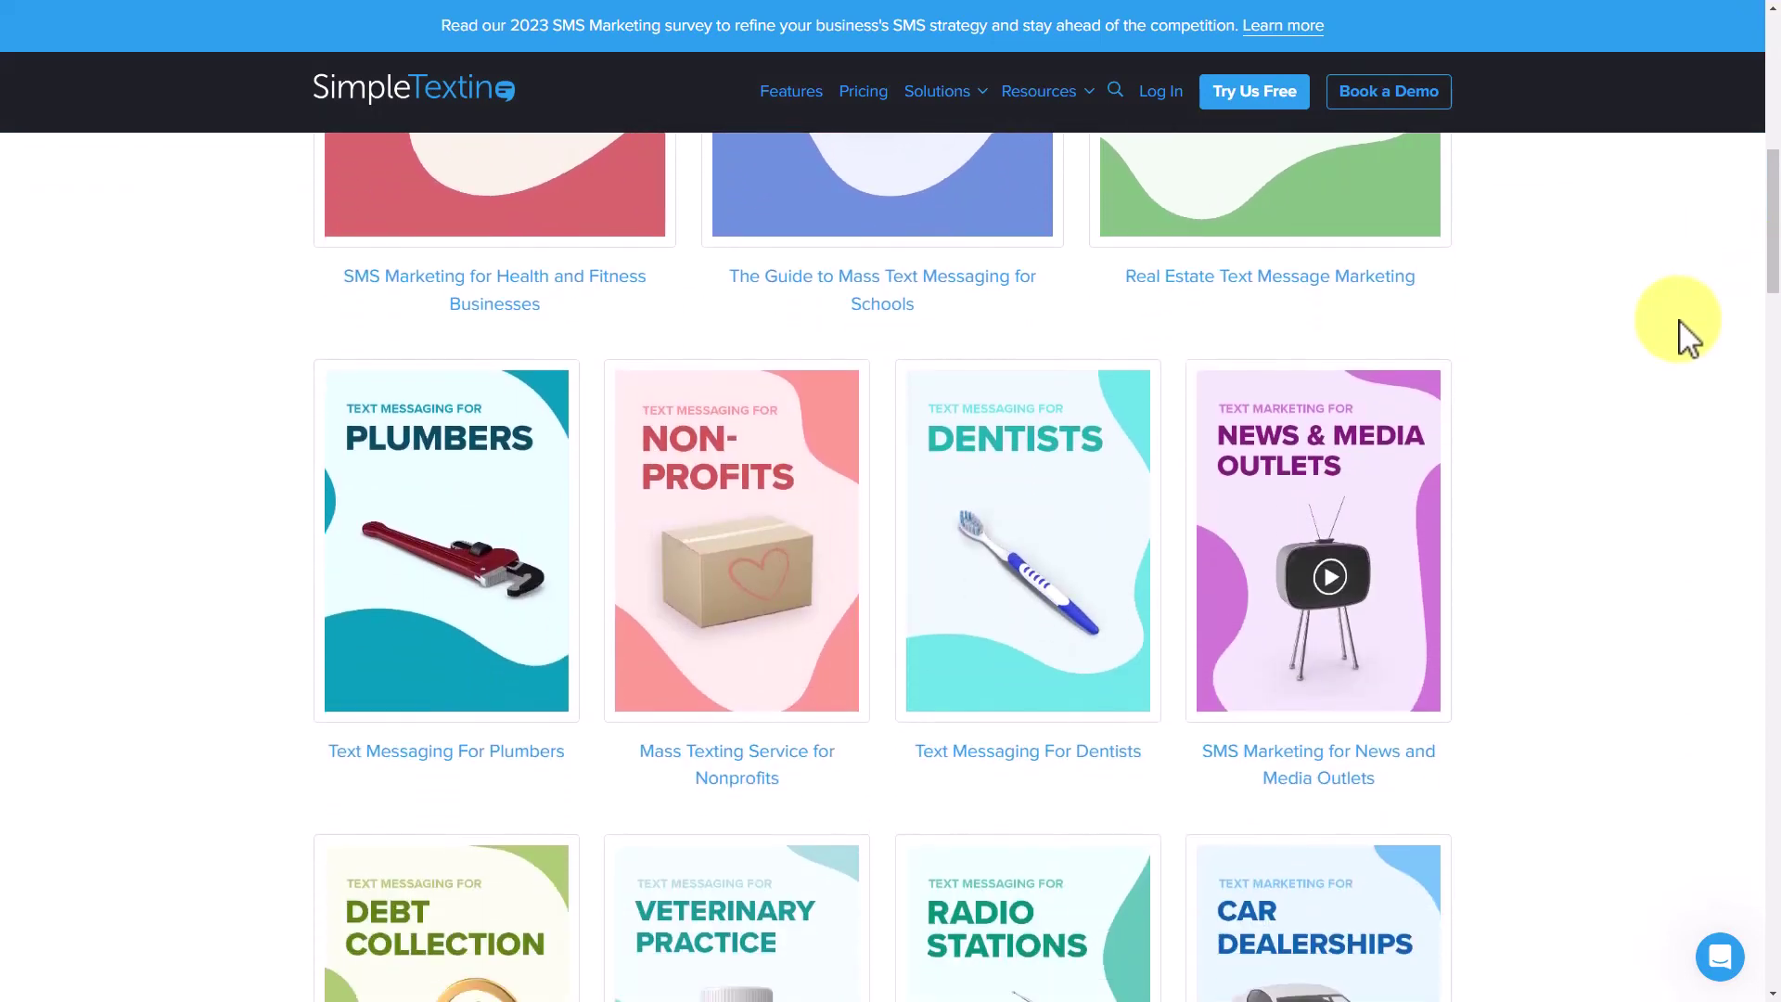
{"action": "scroll", "coordinate": [1685, 334], "scroll_direction": "down", "scroll_amount": 7}
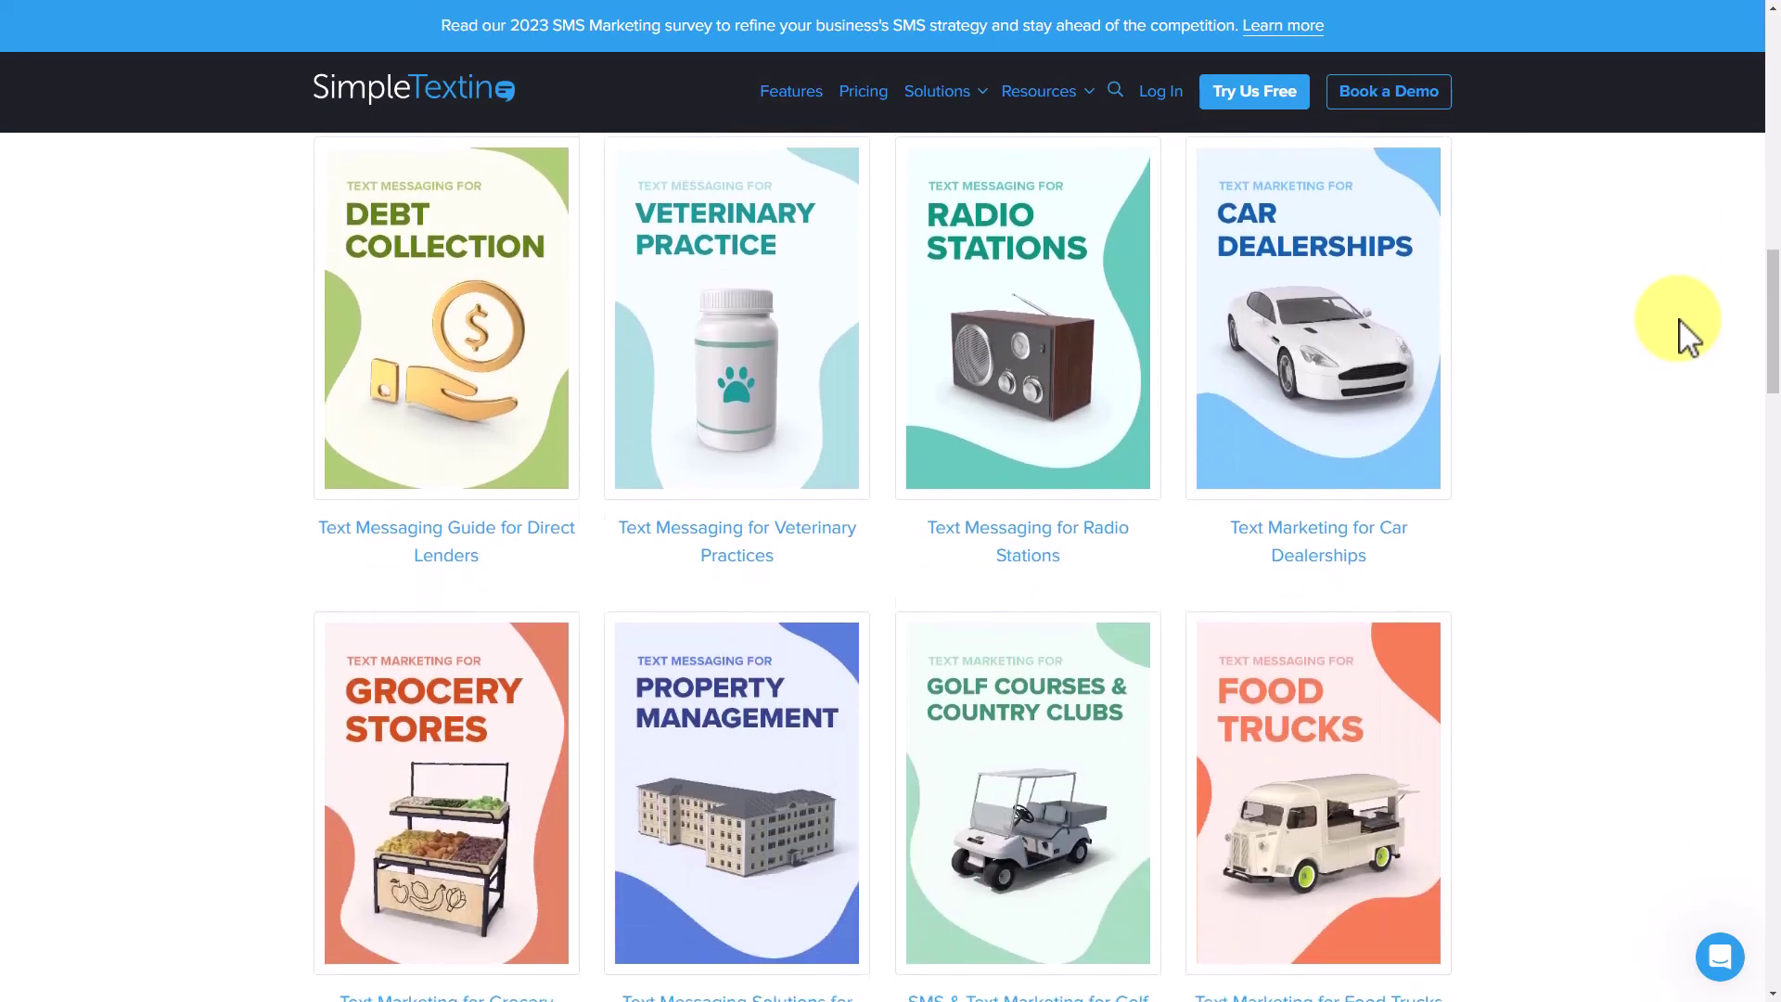
{"action": "scroll", "coordinate": [1685, 334], "scroll_direction": "down", "scroll_amount": 6}
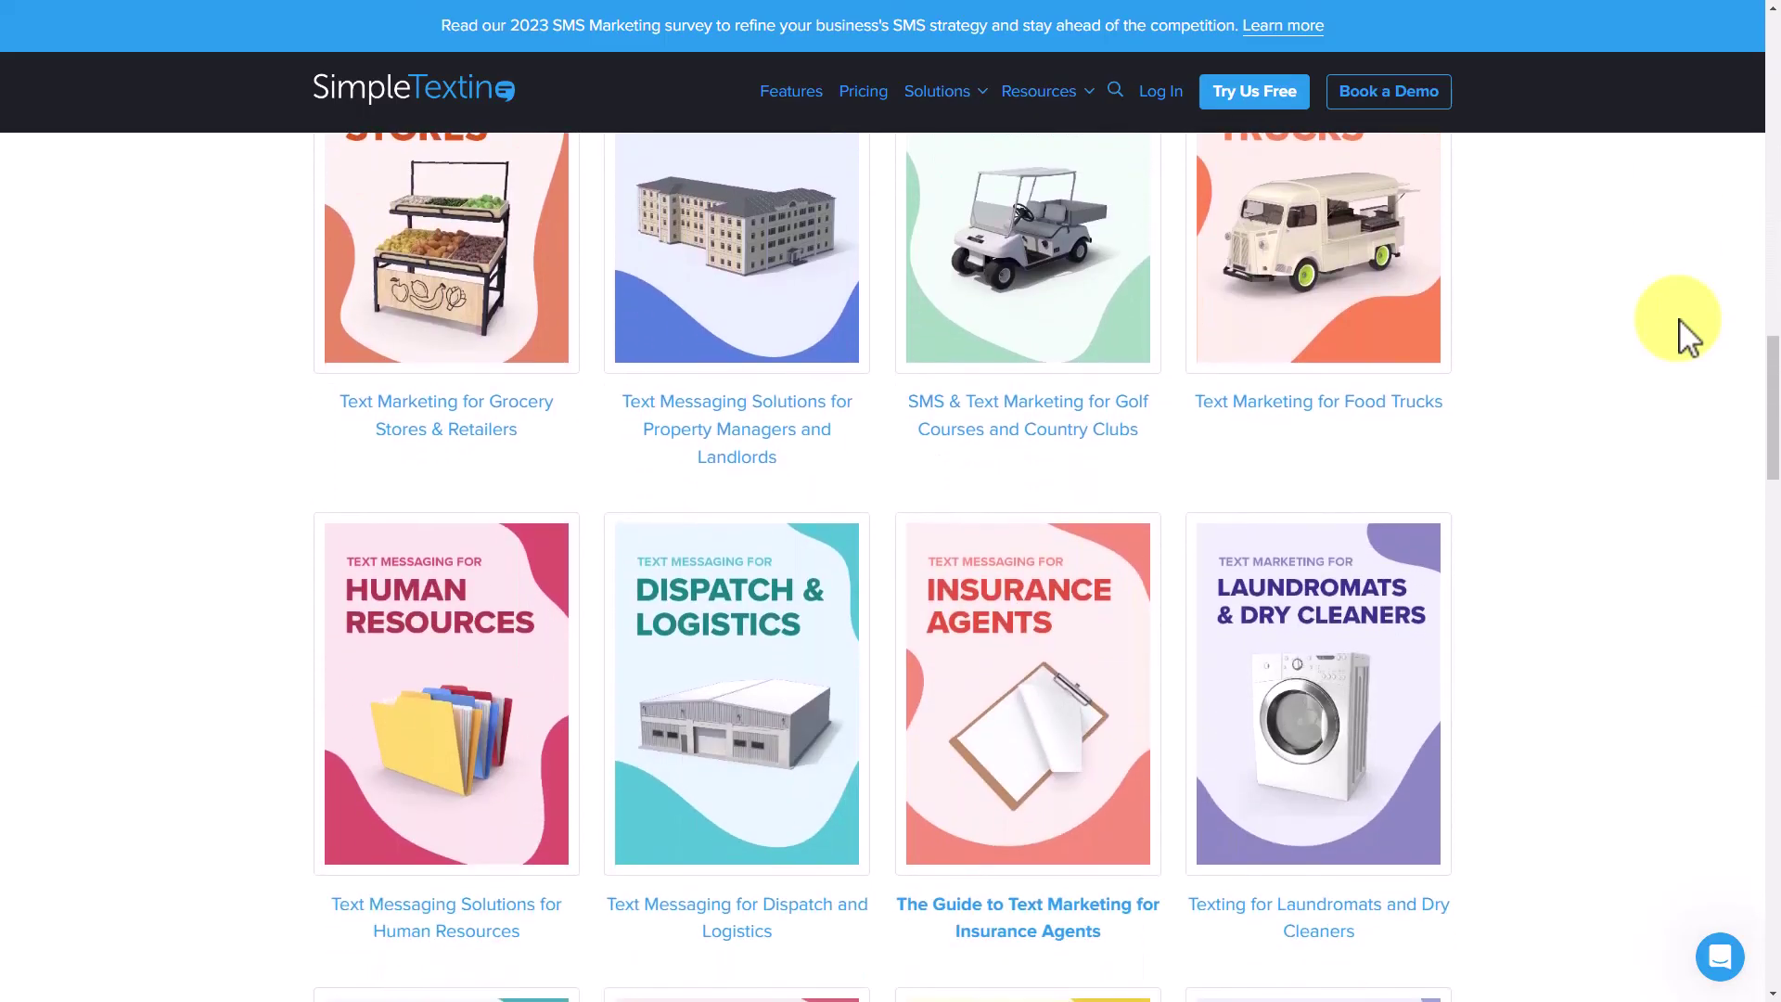
{"action": "scroll", "coordinate": [1685, 334], "scroll_direction": "down", "scroll_amount": 5}
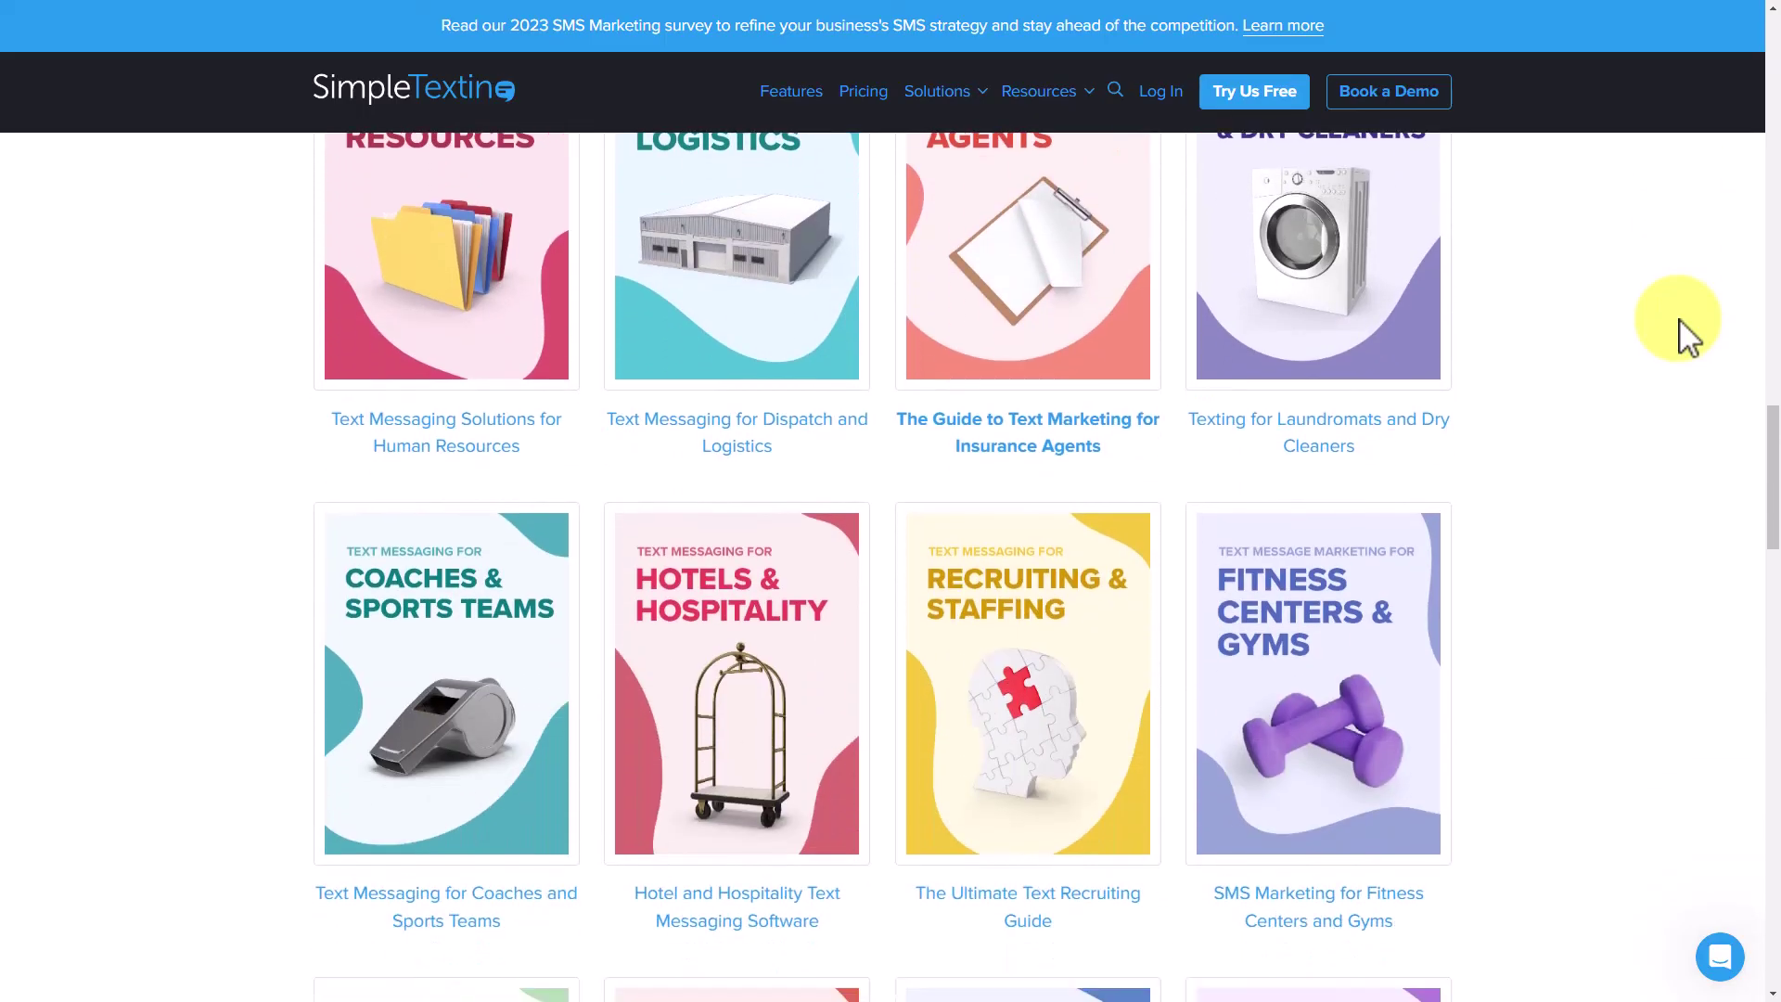
{"action": "scroll", "coordinate": [1685, 334], "scroll_direction": "down", "scroll_amount": 6}
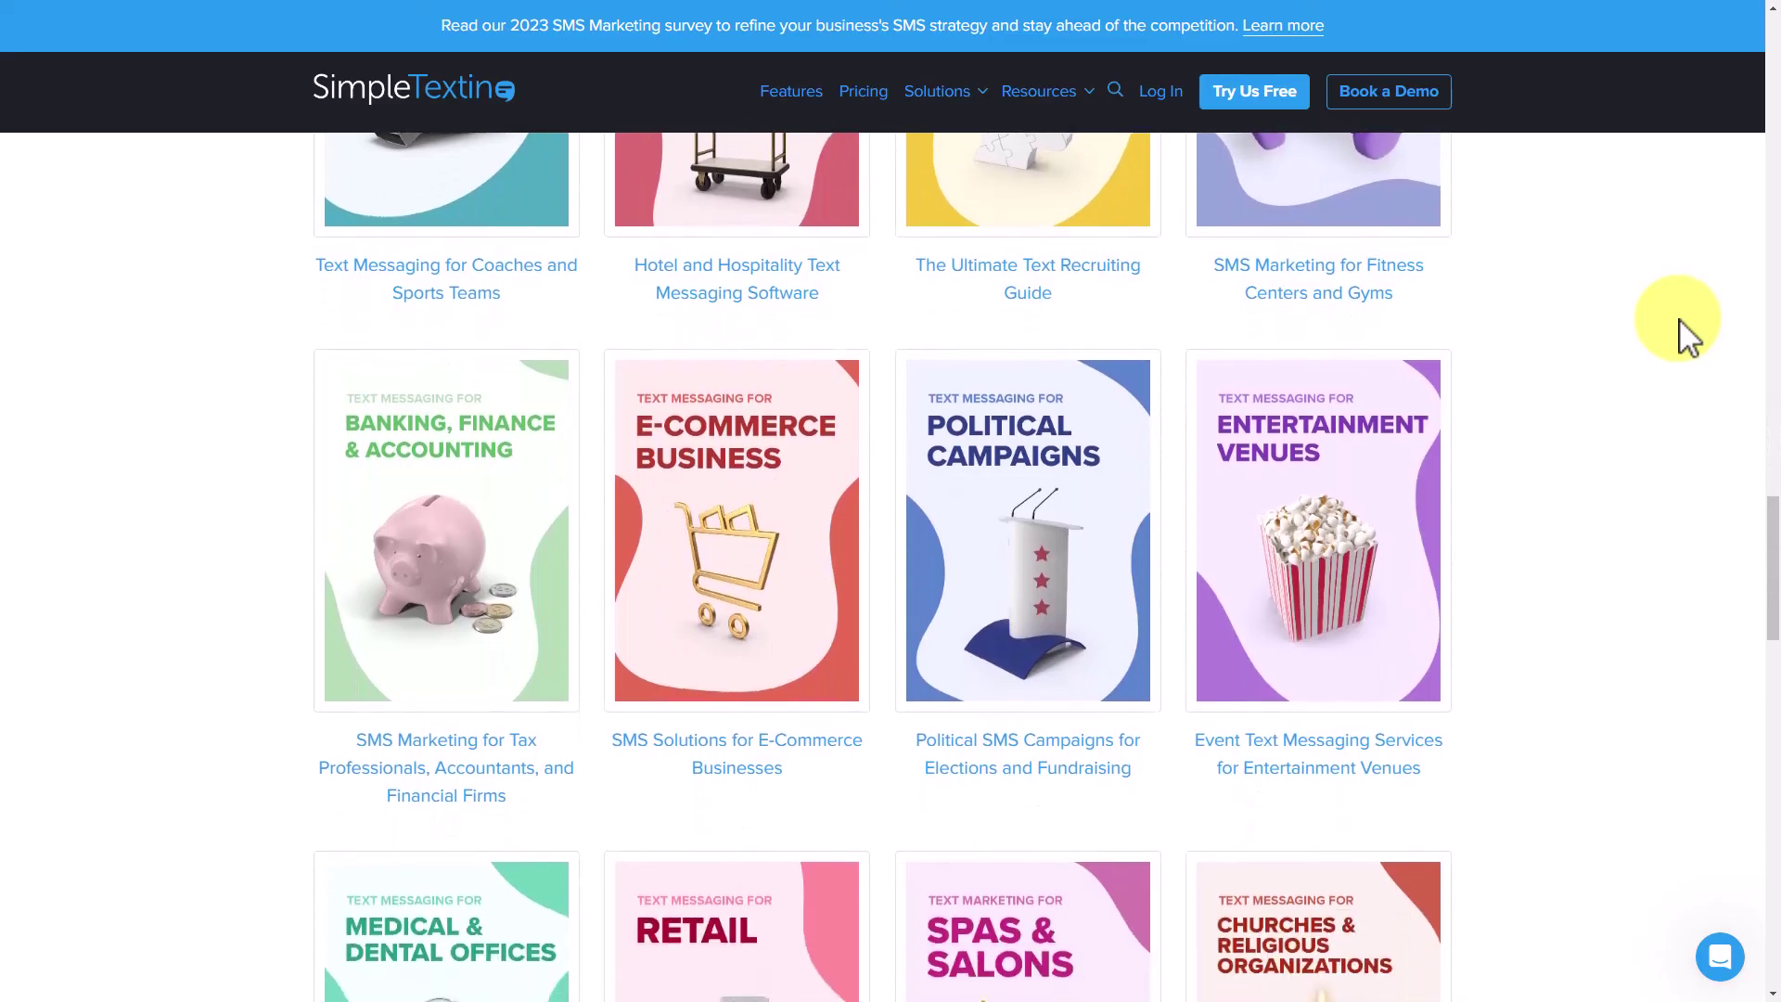
{"action": "scroll", "coordinate": [1686, 333], "scroll_direction": "down", "scroll_amount": 1}
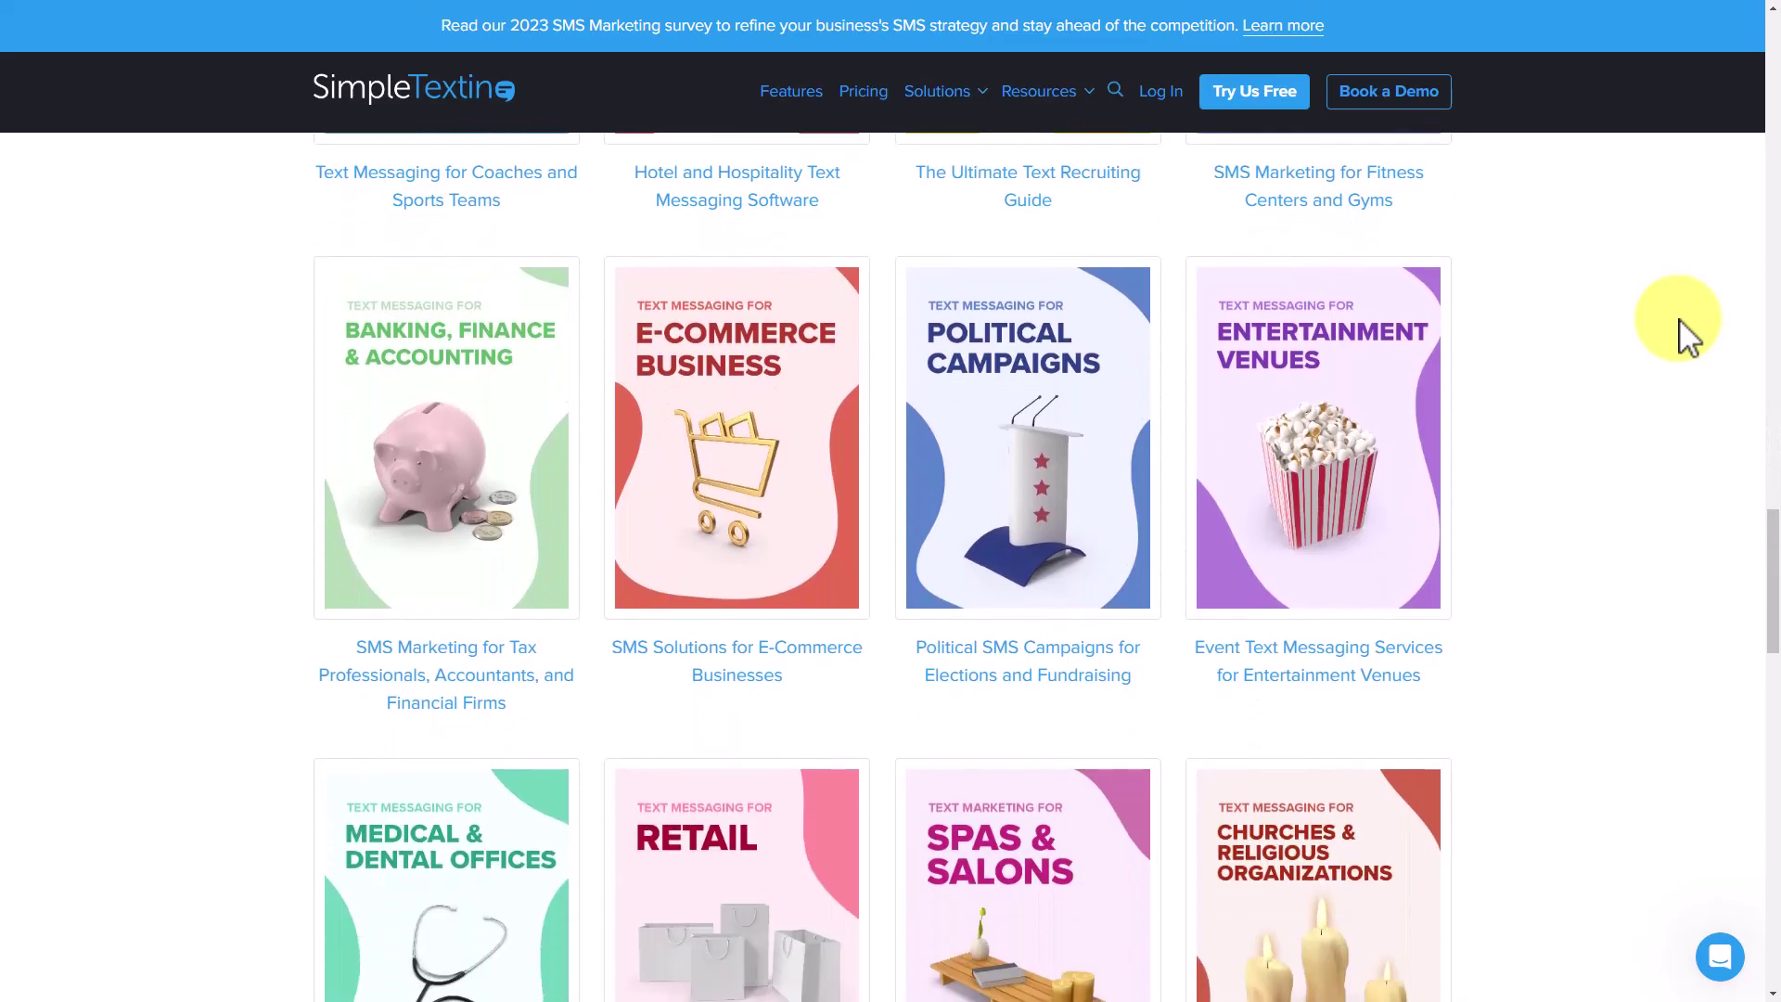
- Open the banking, finance and accounting guide and read through its sections on SMS marketing and mass text campaigns
{"action": "left_click", "coordinate": [423, 449]}
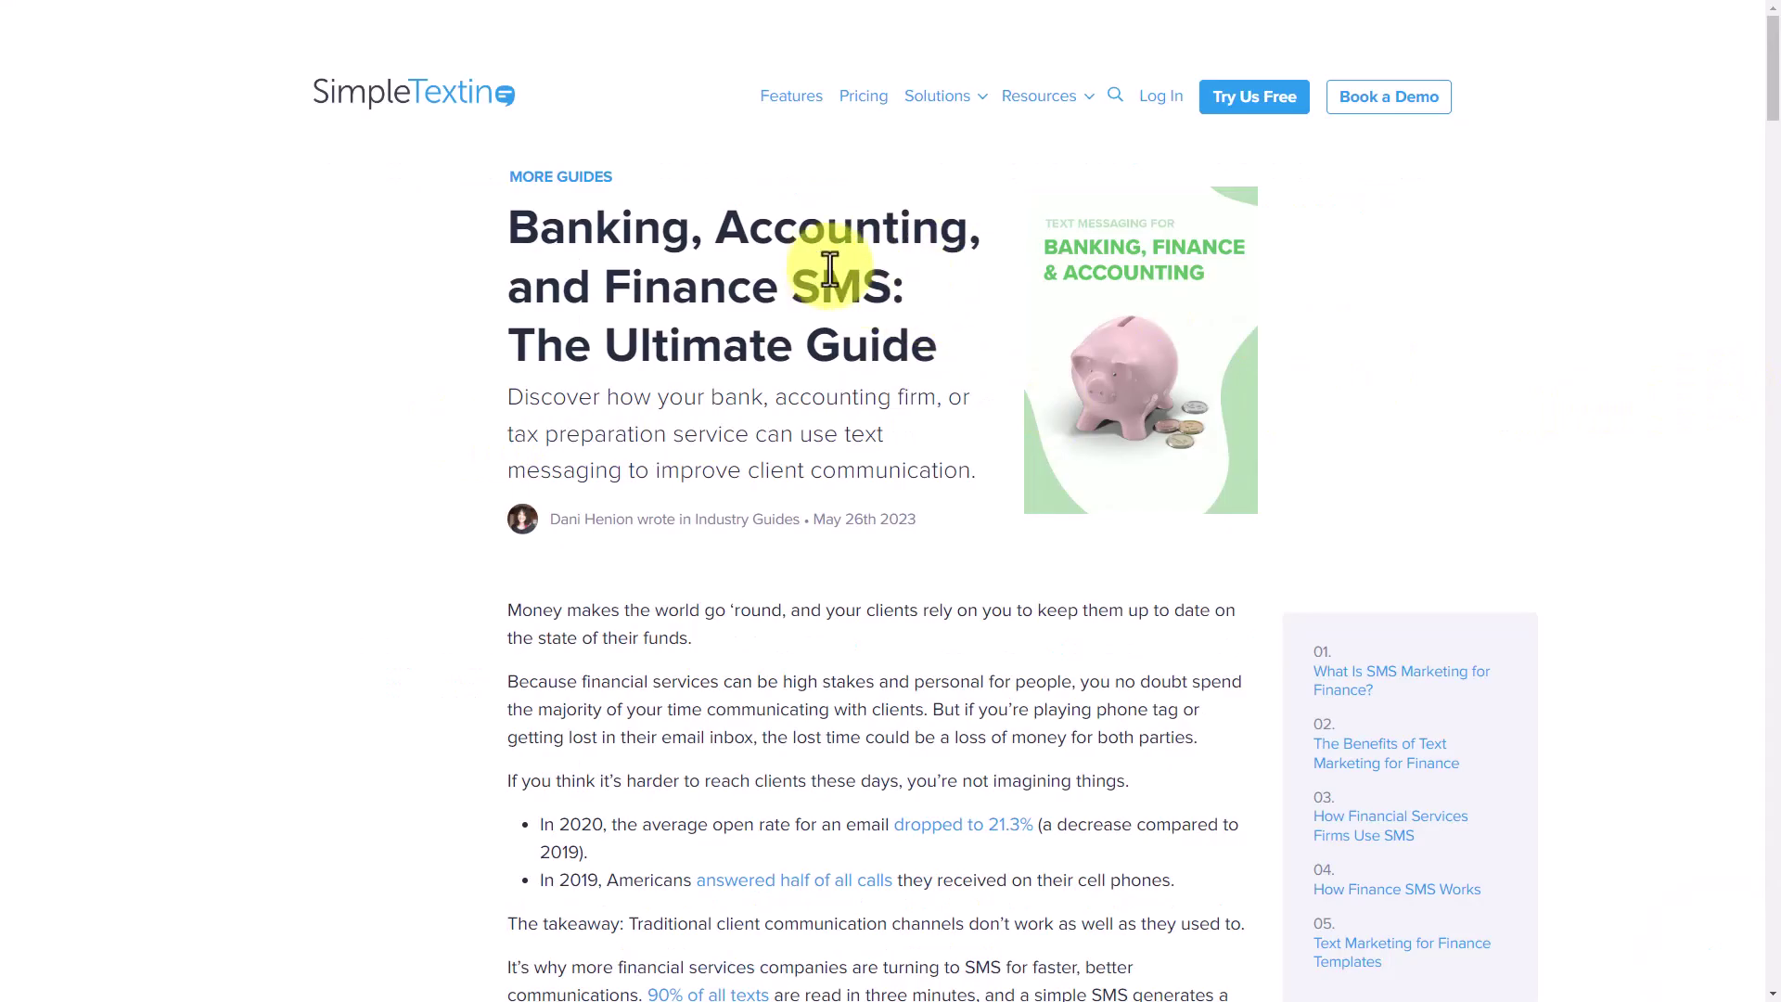
{"action": "scroll", "coordinate": [1657, 403], "scroll_direction": "down", "scroll_amount": 10}
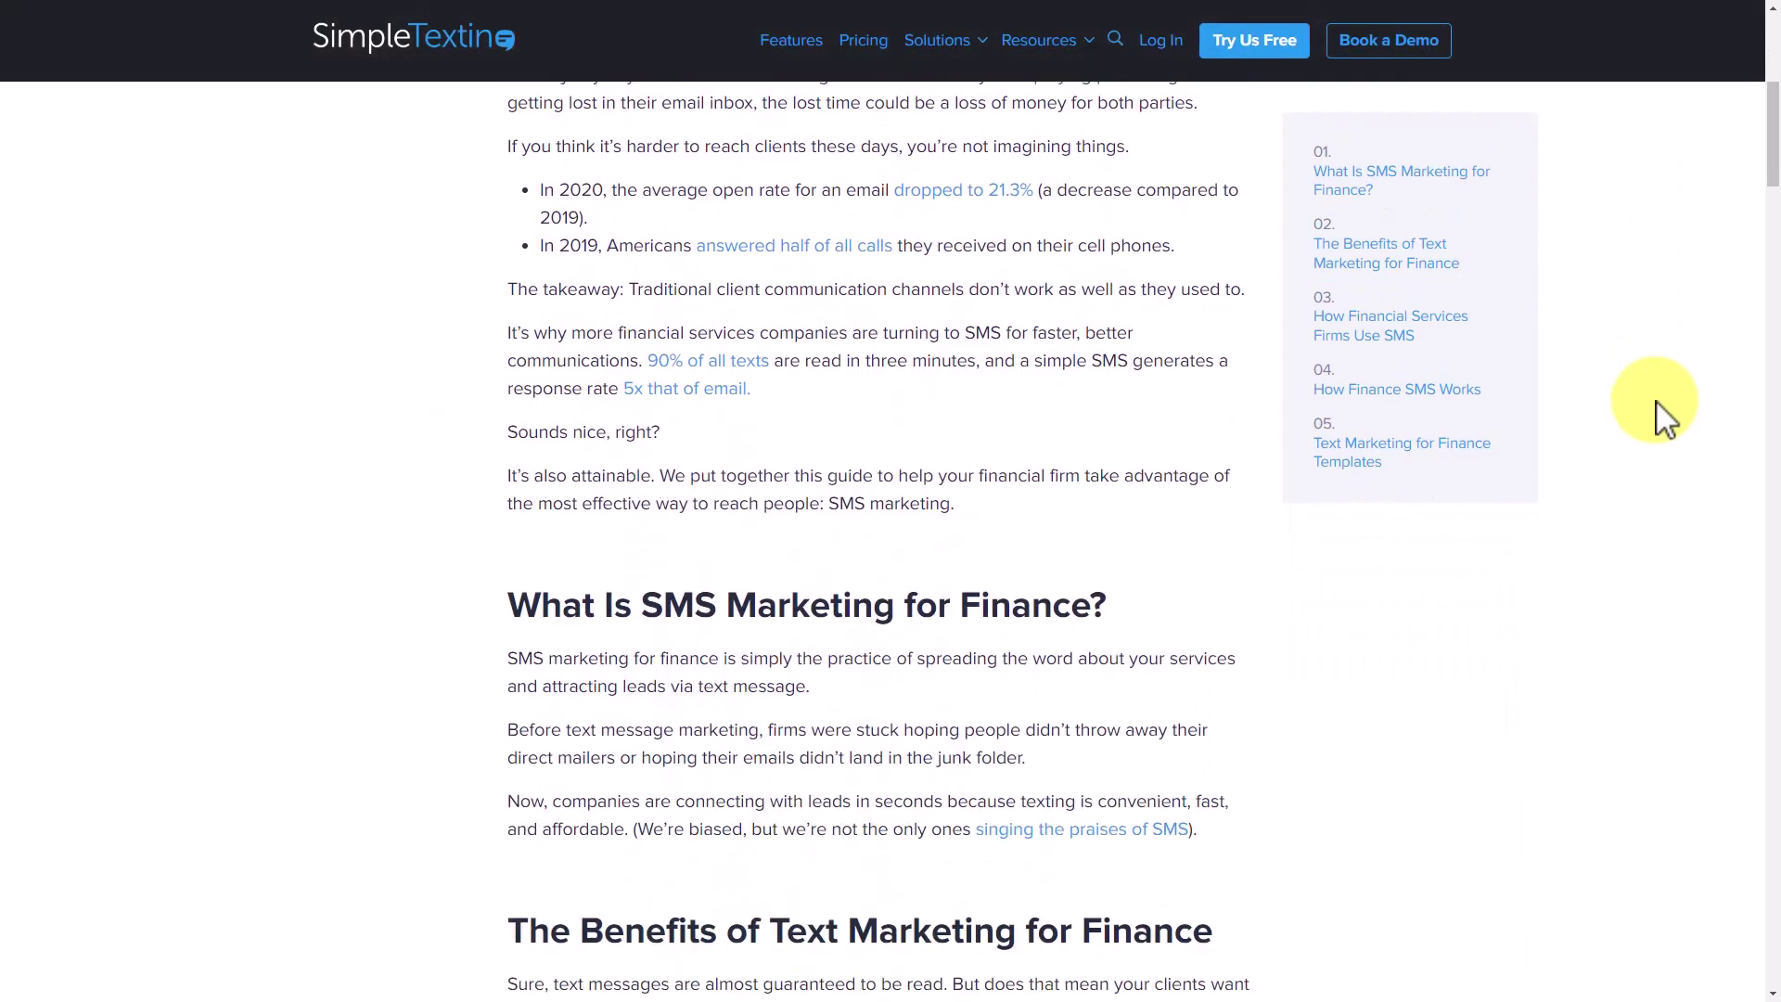
{"action": "scroll", "coordinate": [1657, 402], "scroll_direction": "down", "scroll_amount": 10}
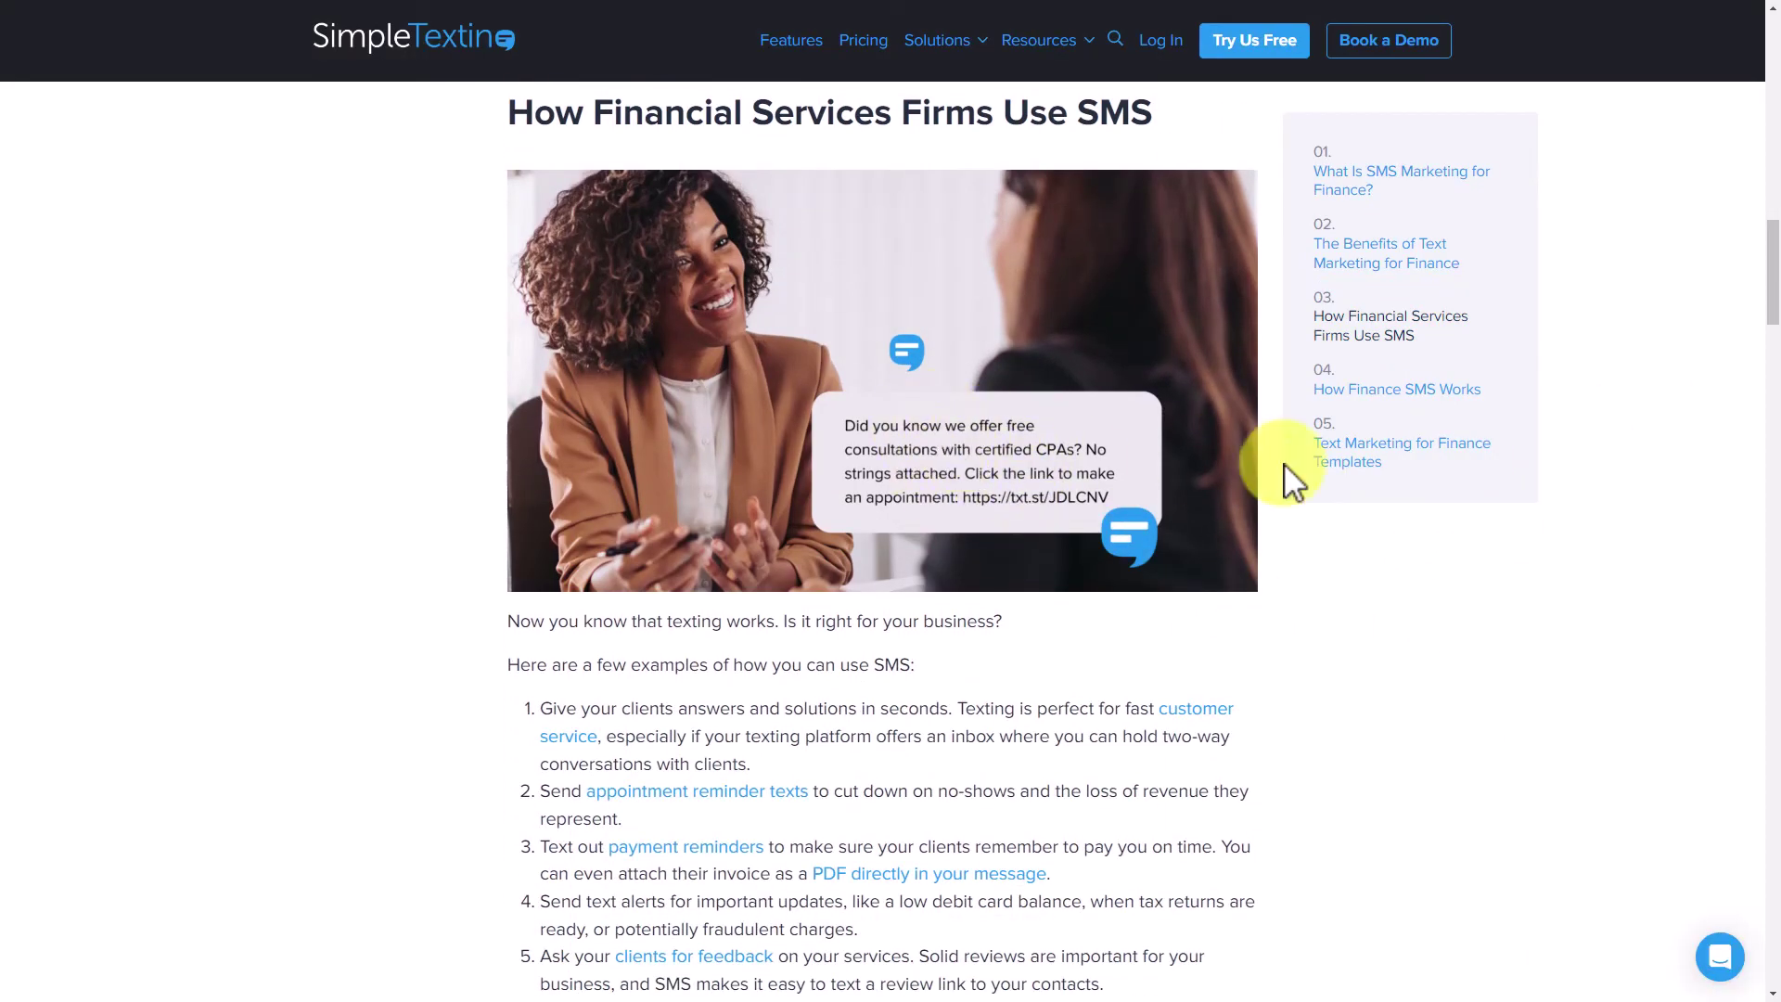
{"action": "scroll", "coordinate": [1607, 432], "scroll_direction": "down", "scroll_amount": 4}
{"action": "scroll", "coordinate": [1611, 435], "scroll_direction": "down", "scroll_amount": 8}
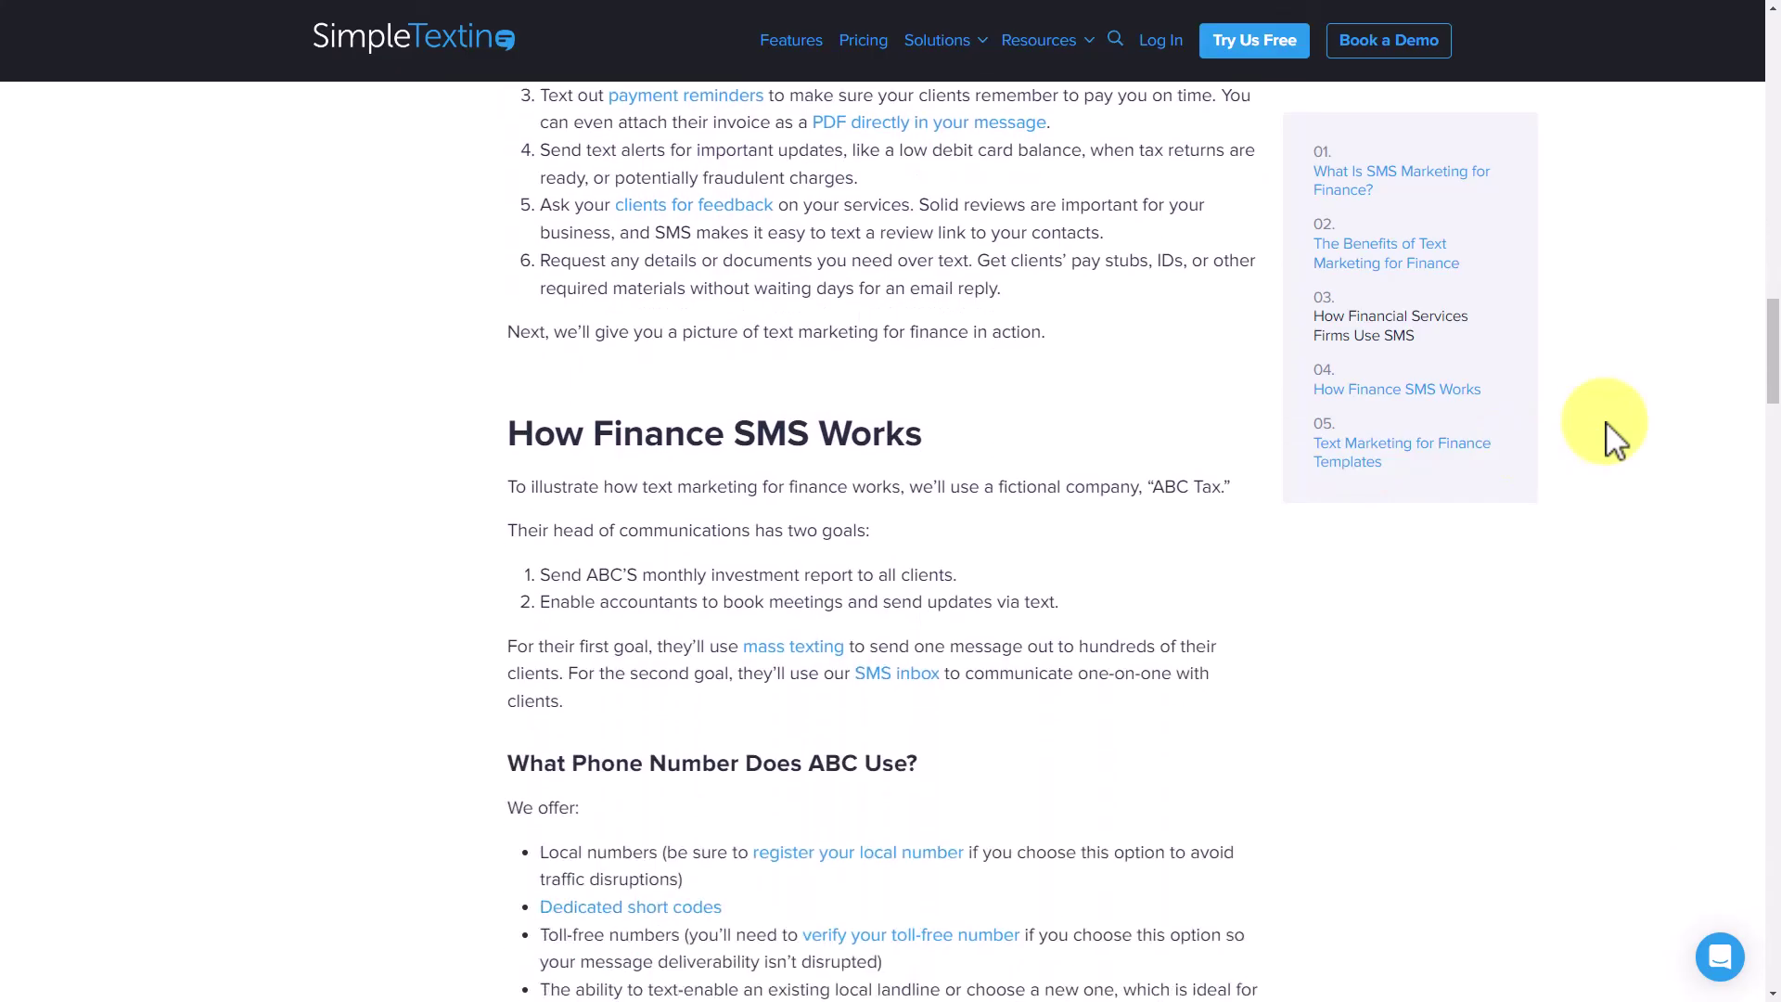
{"action": "scroll", "coordinate": [1614, 436], "scroll_direction": "down", "scroll_amount": 5}
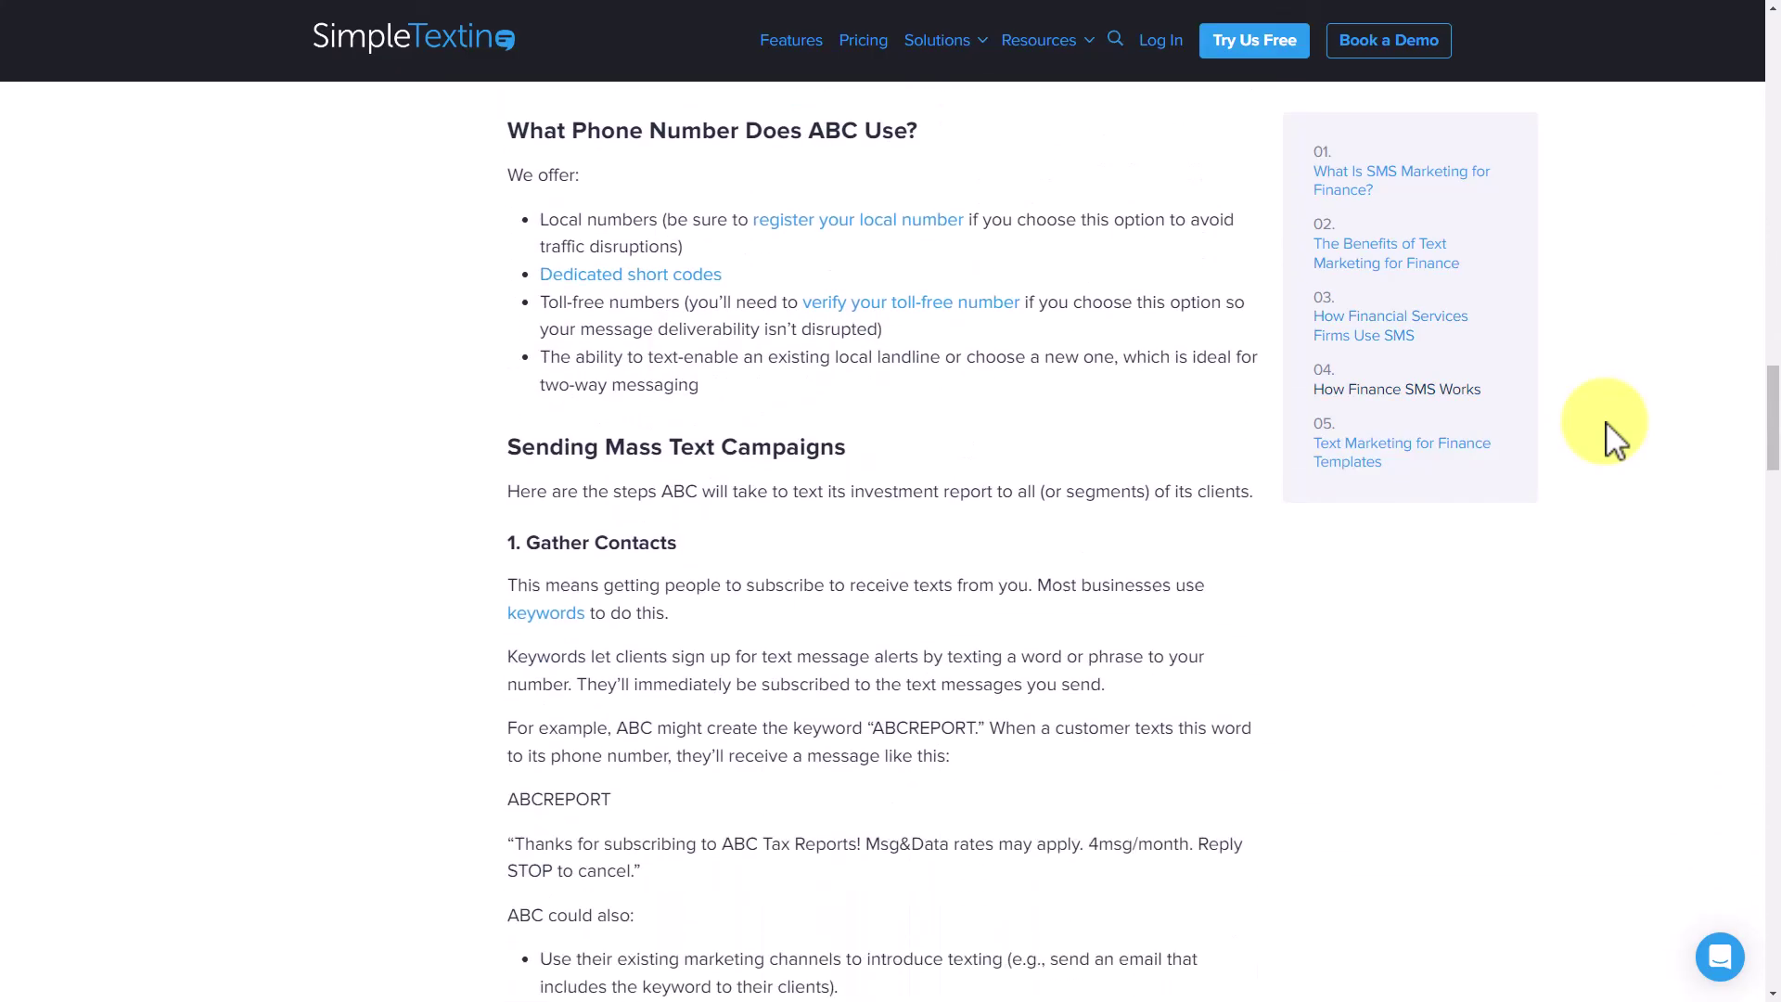
{"action": "scroll", "coordinate": [1610, 430], "scroll_direction": "down", "scroll_amount": 5}
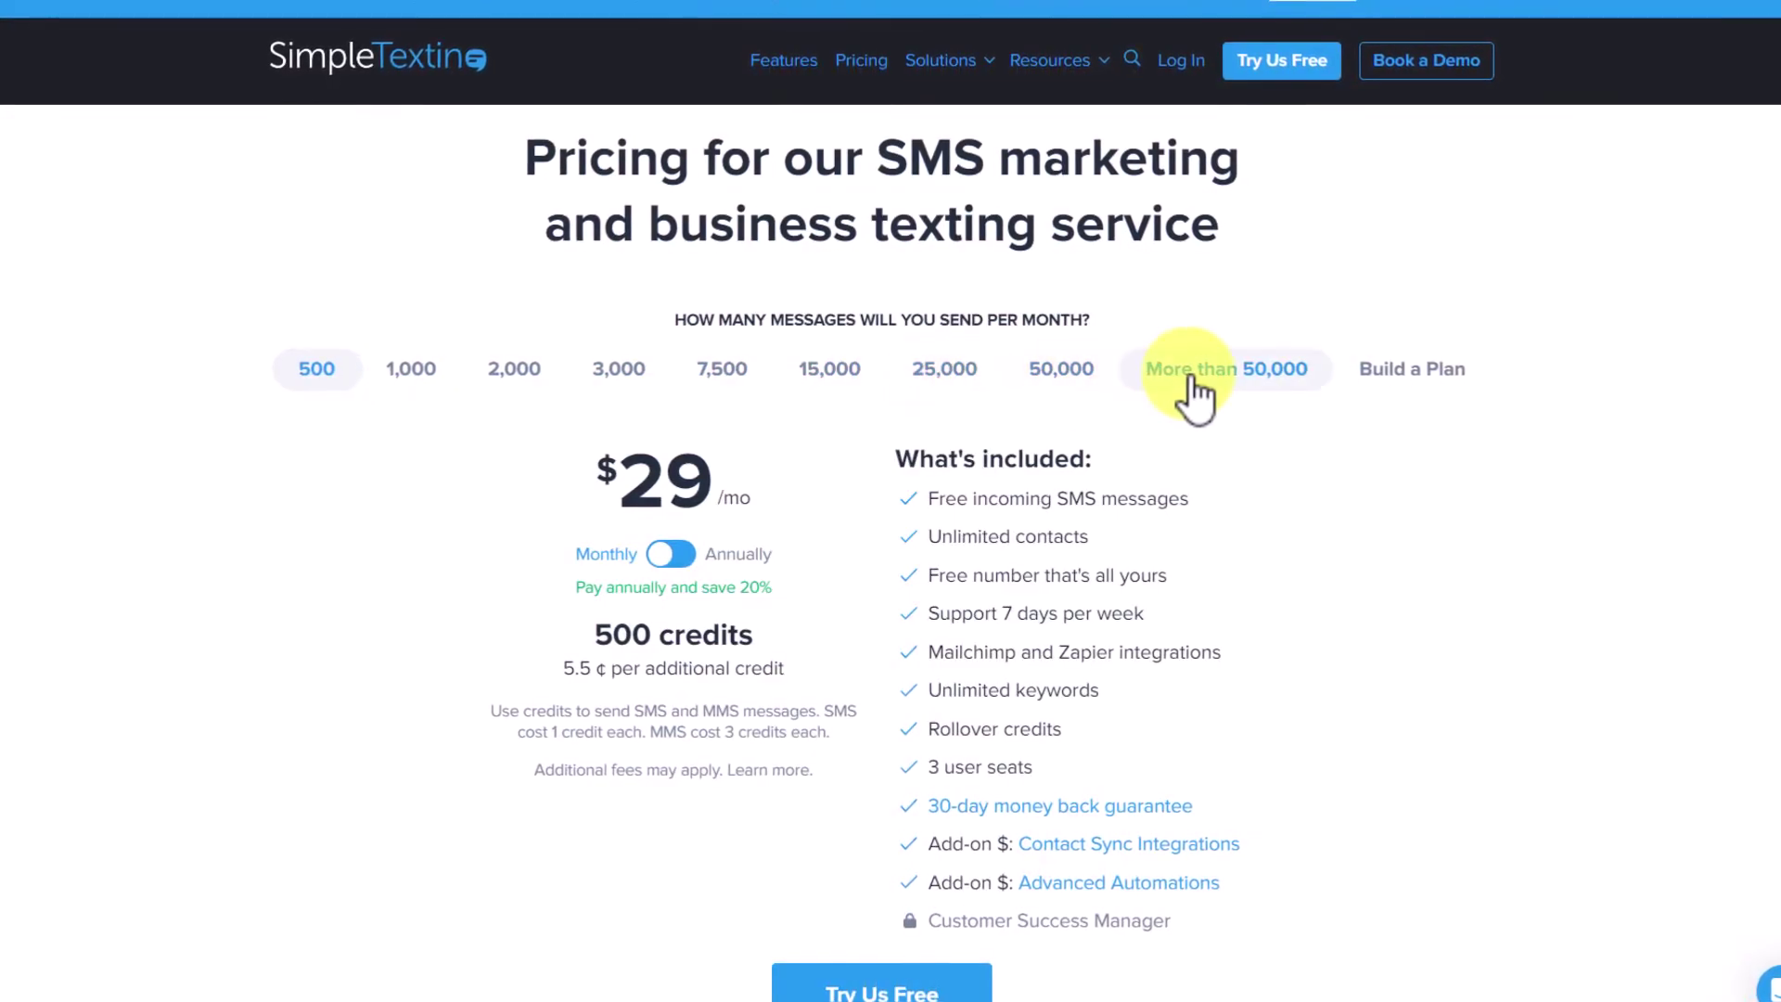
- Open the Build a Plan calculator on the pricing page and view the options for monthly messaging frequency
{"action": "left_click", "coordinate": [1410, 376]}
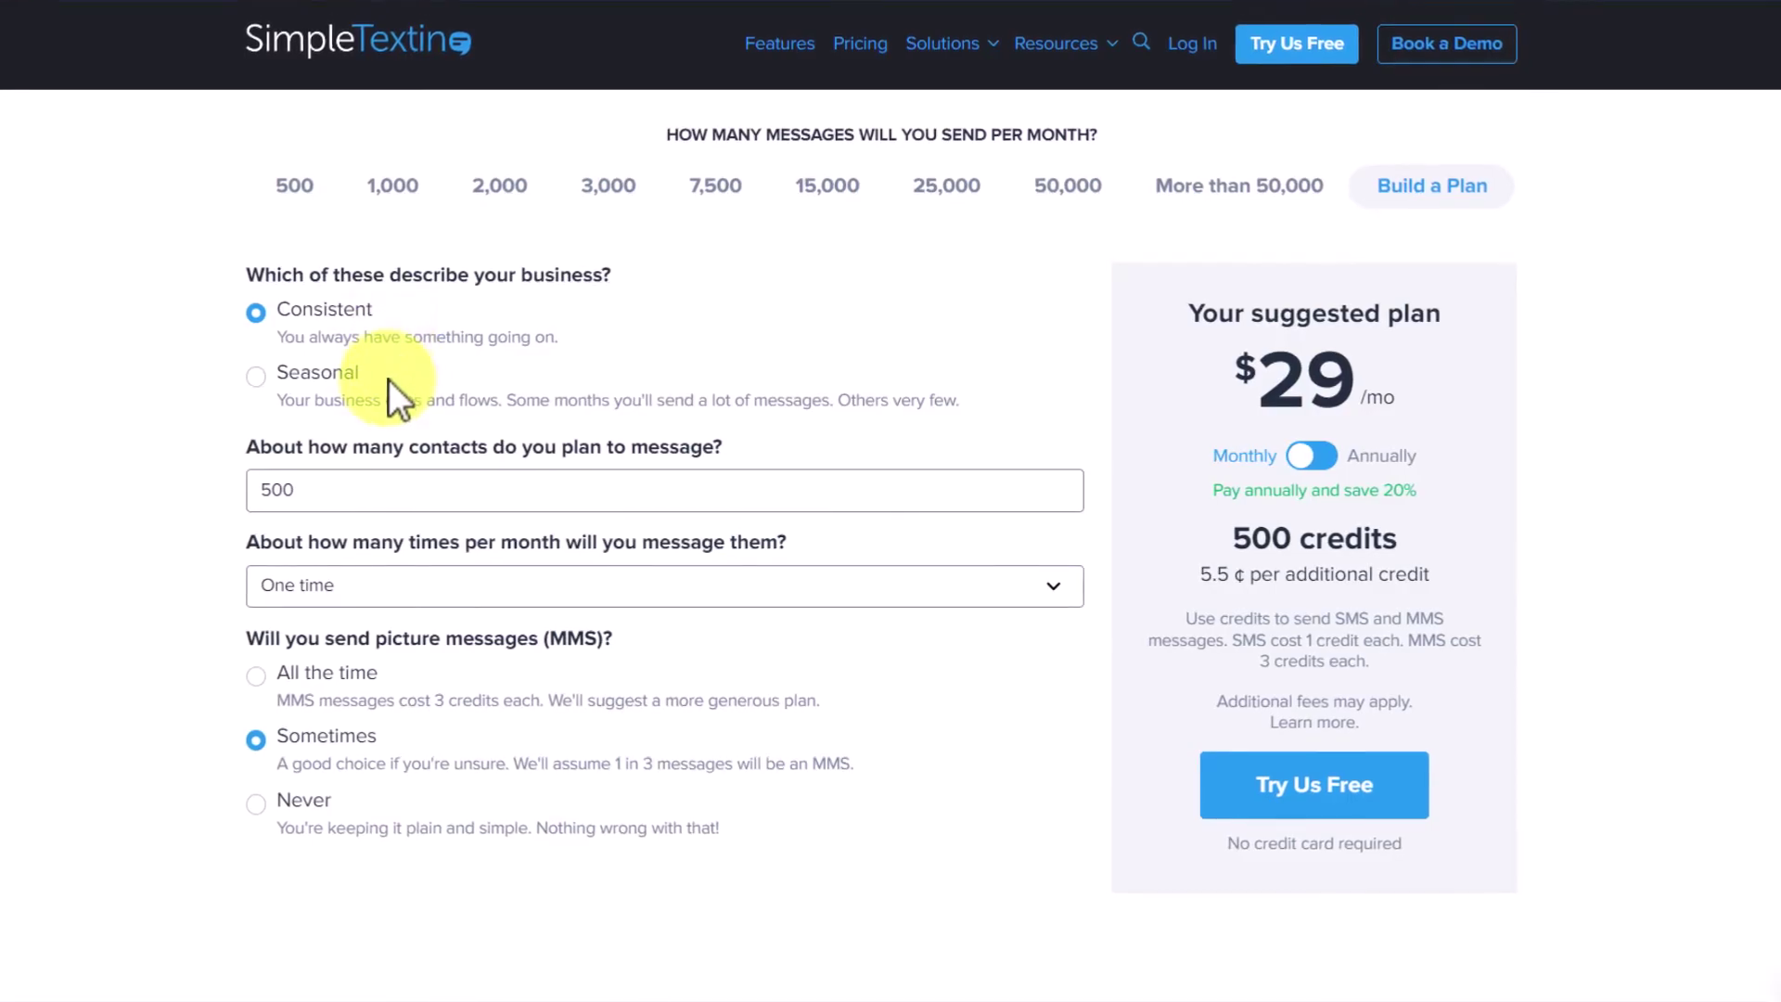
{"action": "left_click", "coordinate": [422, 586]}
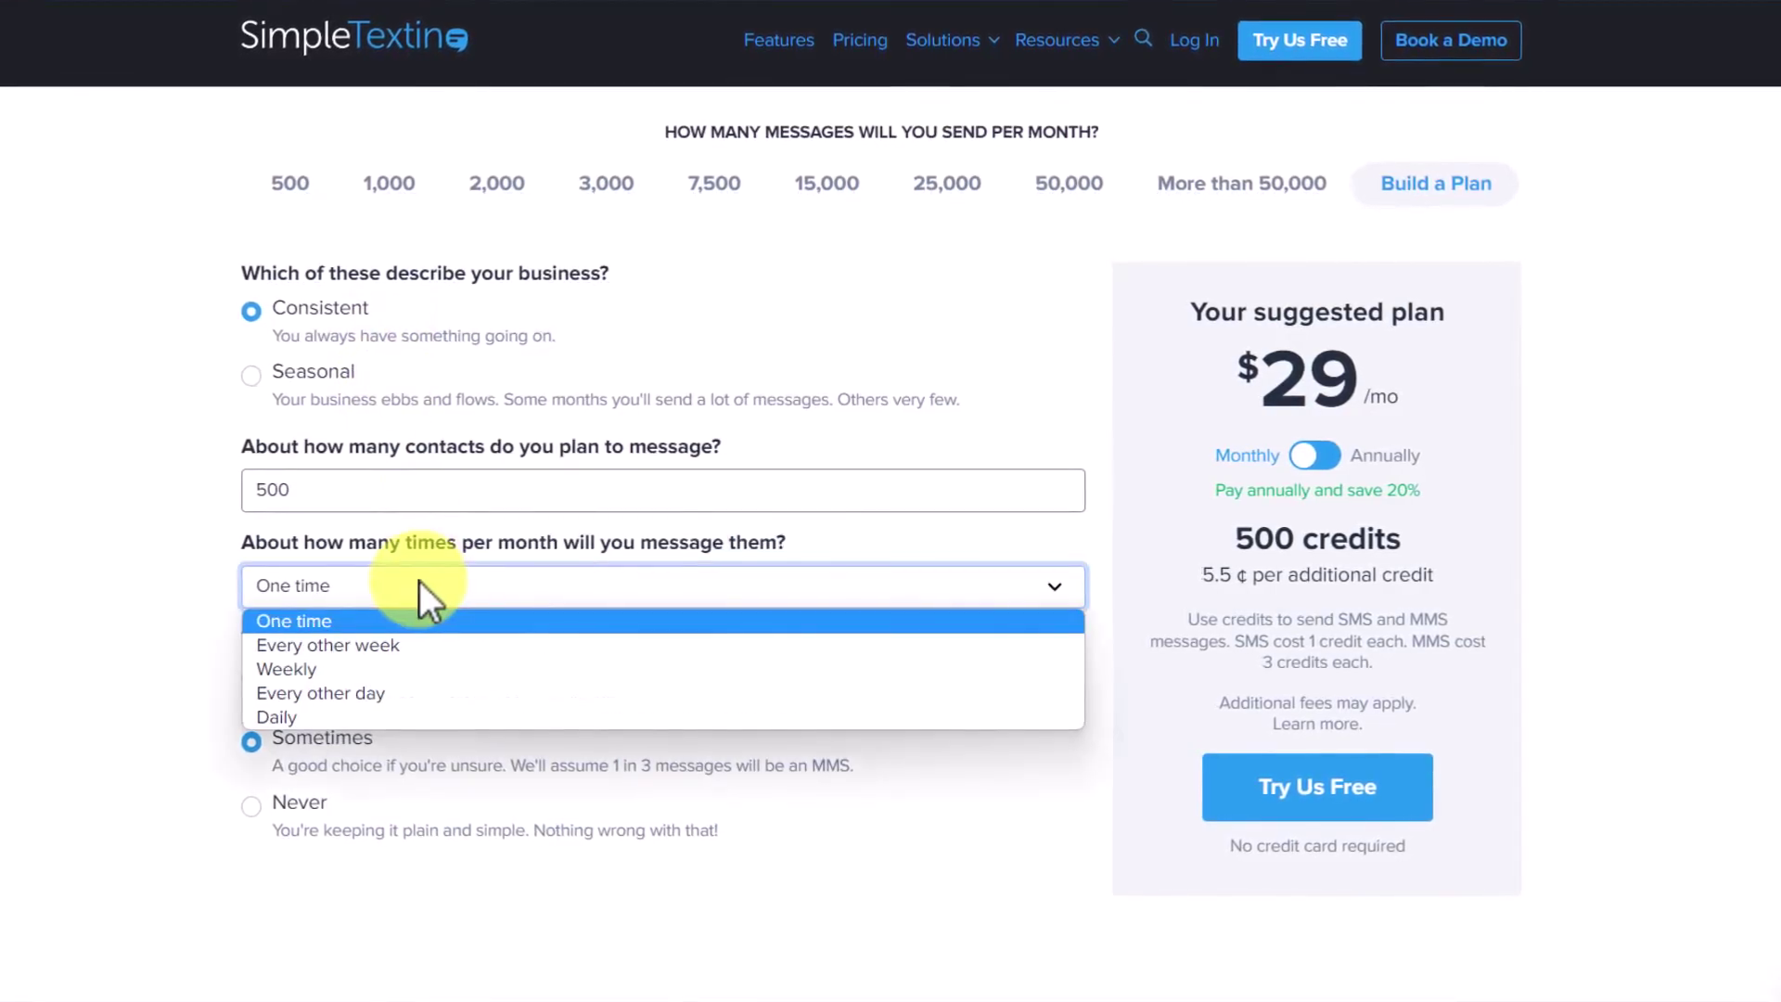
{"action": "left_click", "coordinate": [181, 586]}
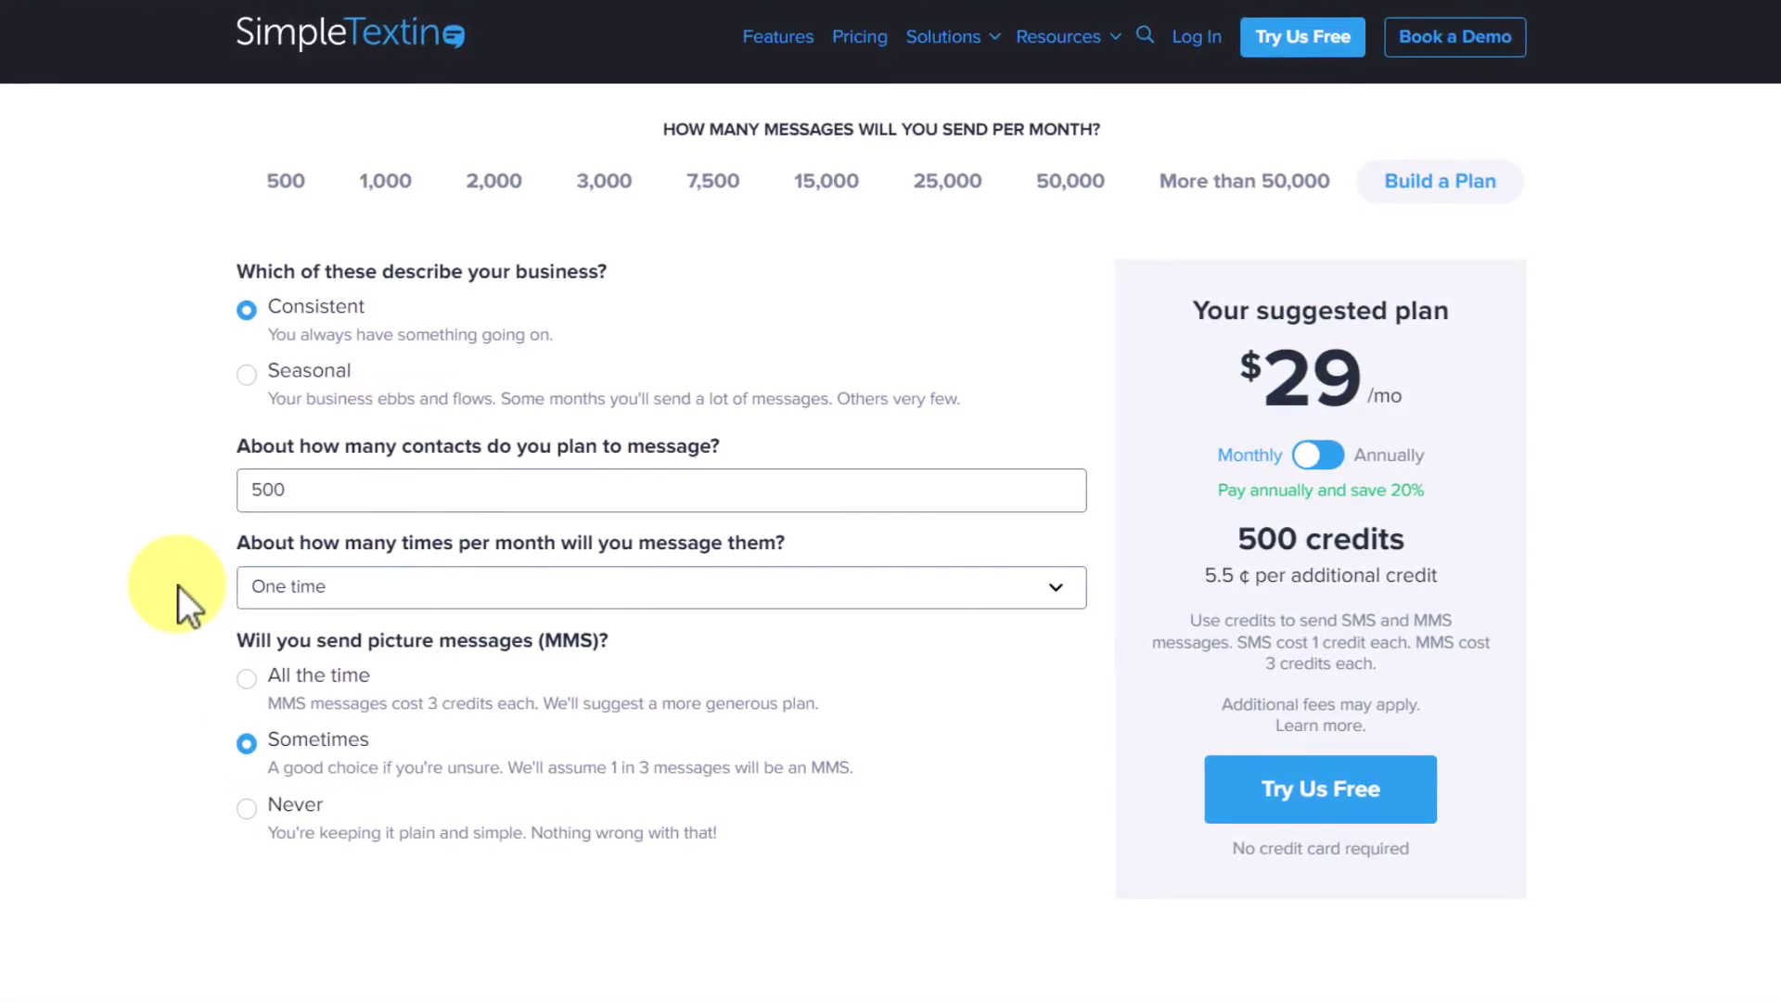